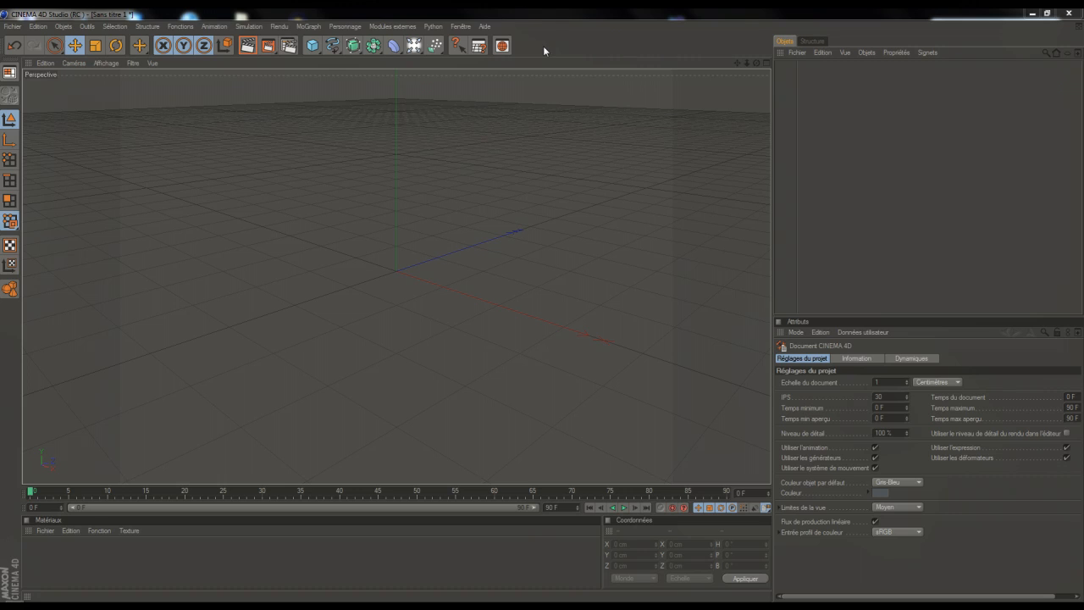
Step: Add a MoGraph text object (Mo Texte) to the scene and set its text to RadenoX
click(310, 27)
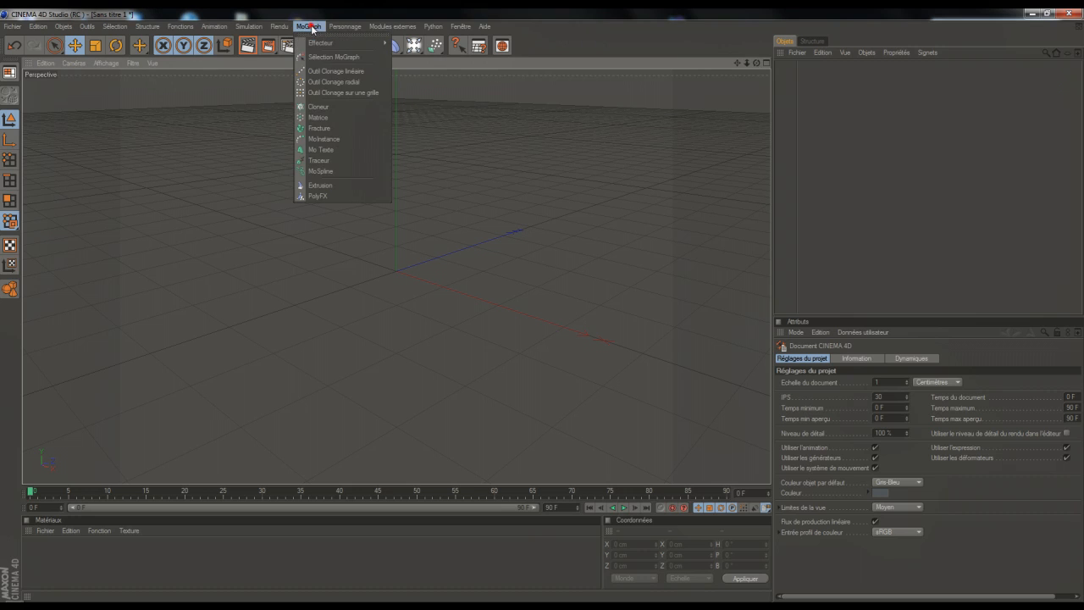
click(321, 150)
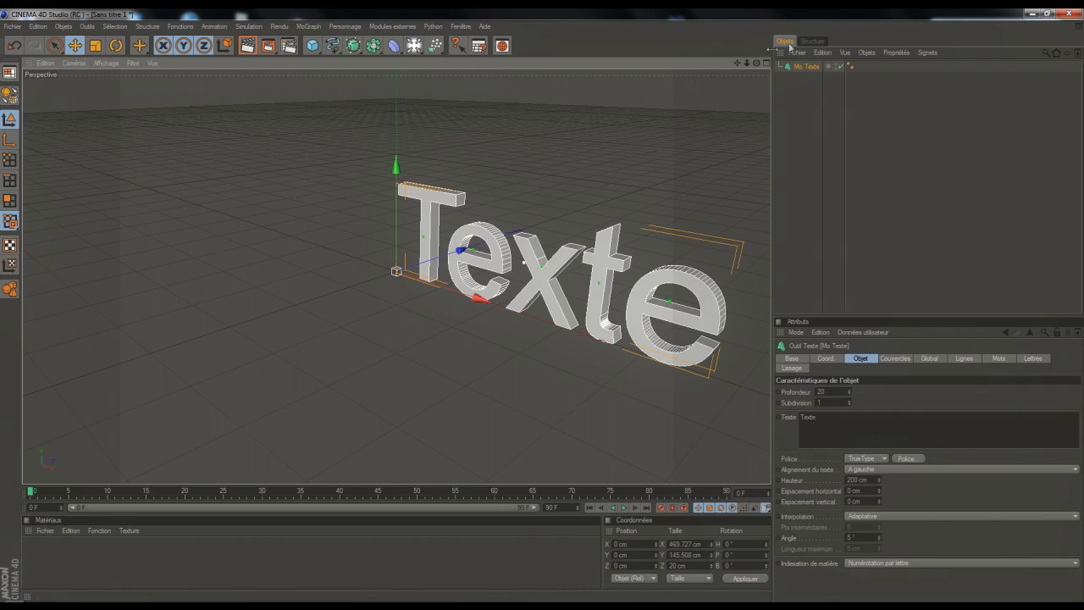
drag(737, 63, 585, 64)
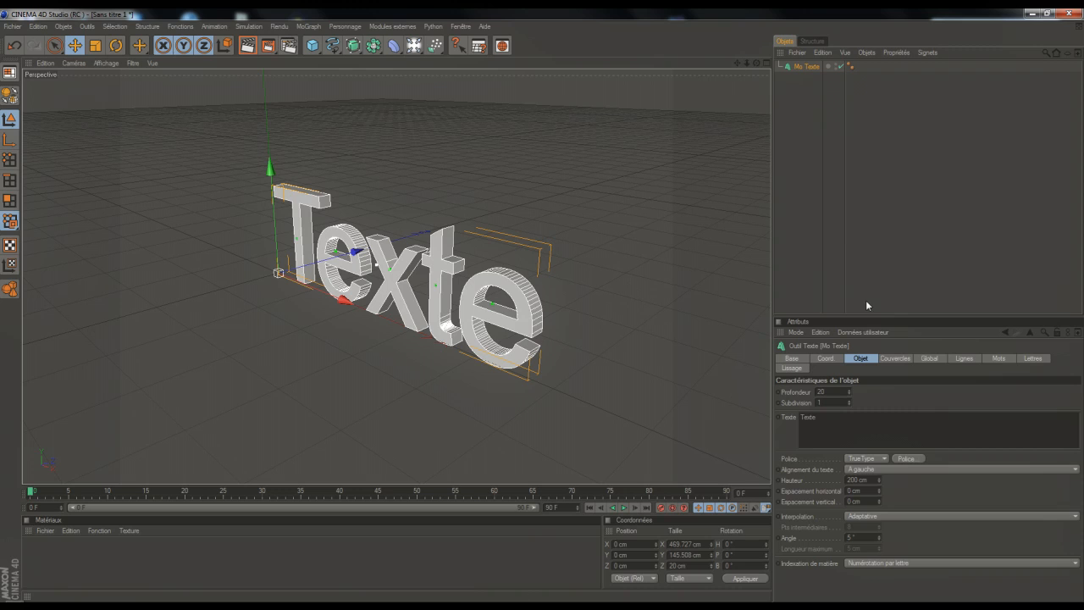
click(835, 417)
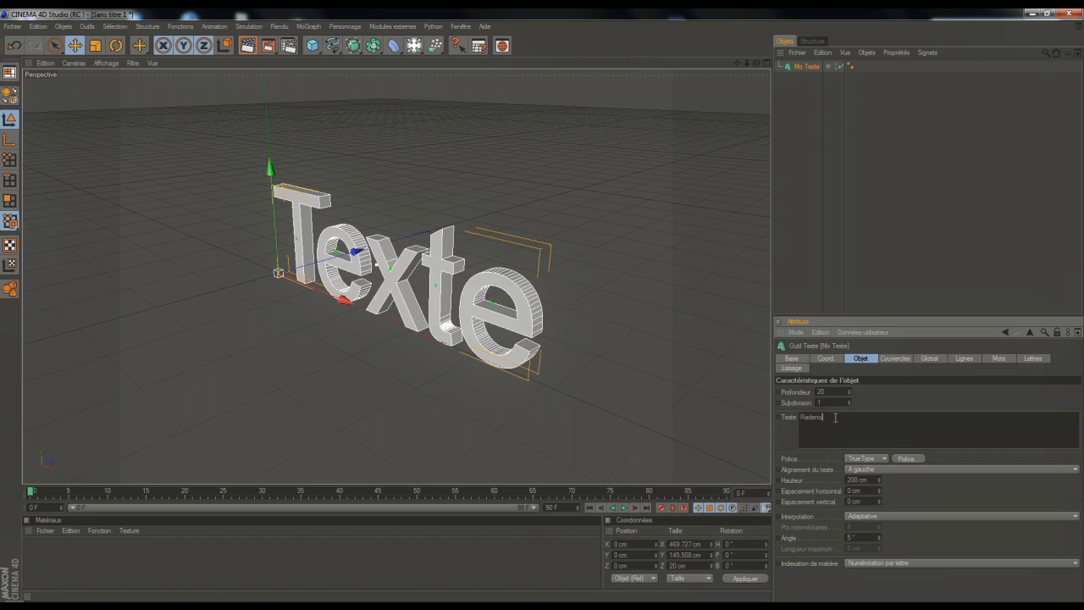
click(881, 398)
drag(737, 63, 597, 10)
scroll(682, 189, down, 3)
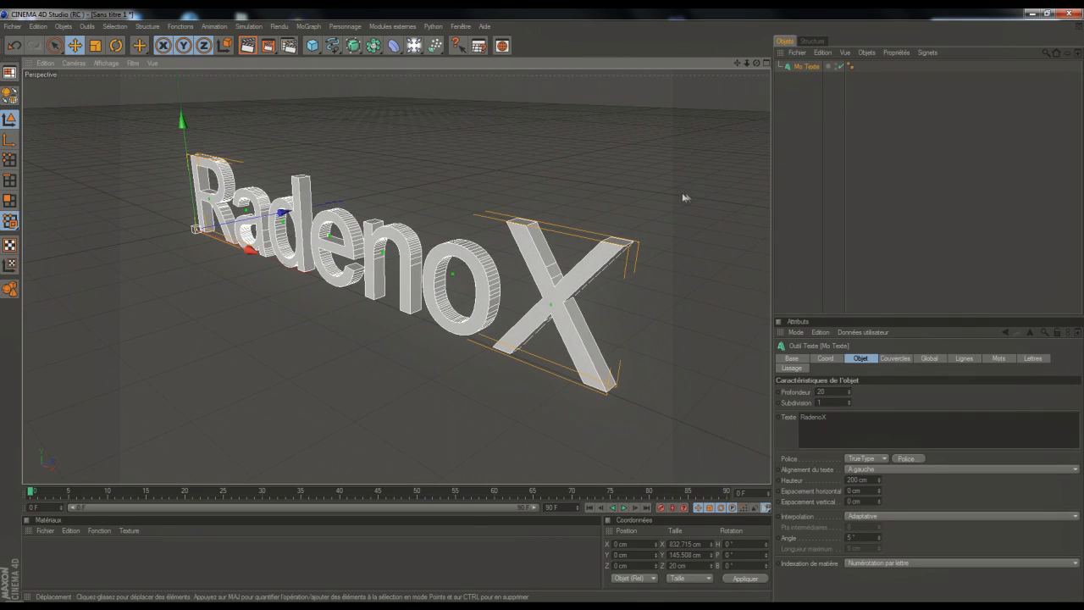
Step: Set the depth (Profondeur) of the RadenoX text to 40
drag(757, 64, 698, 83)
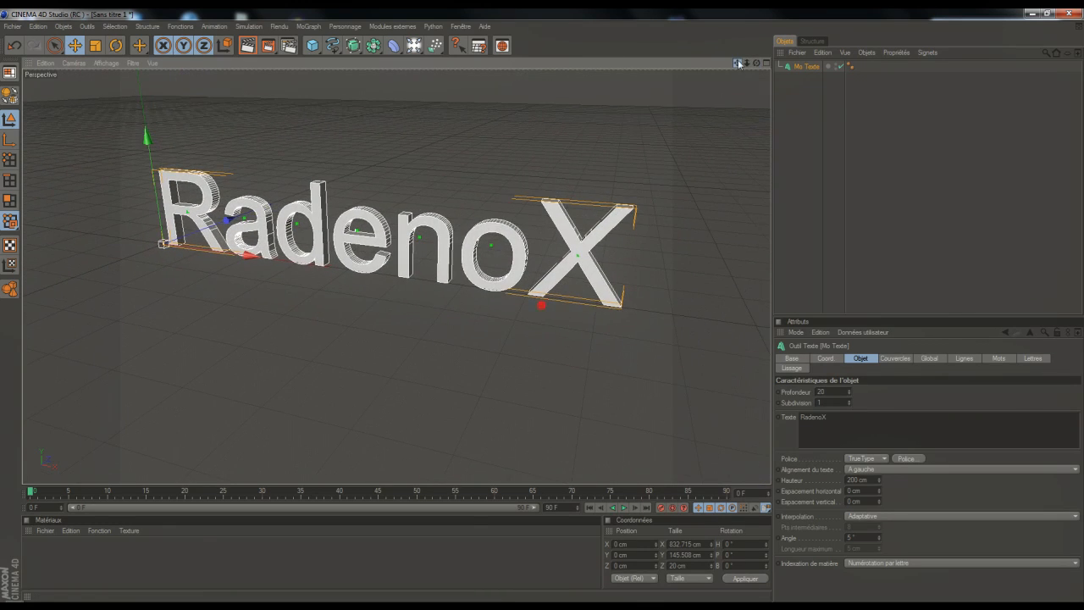
click(831, 392)
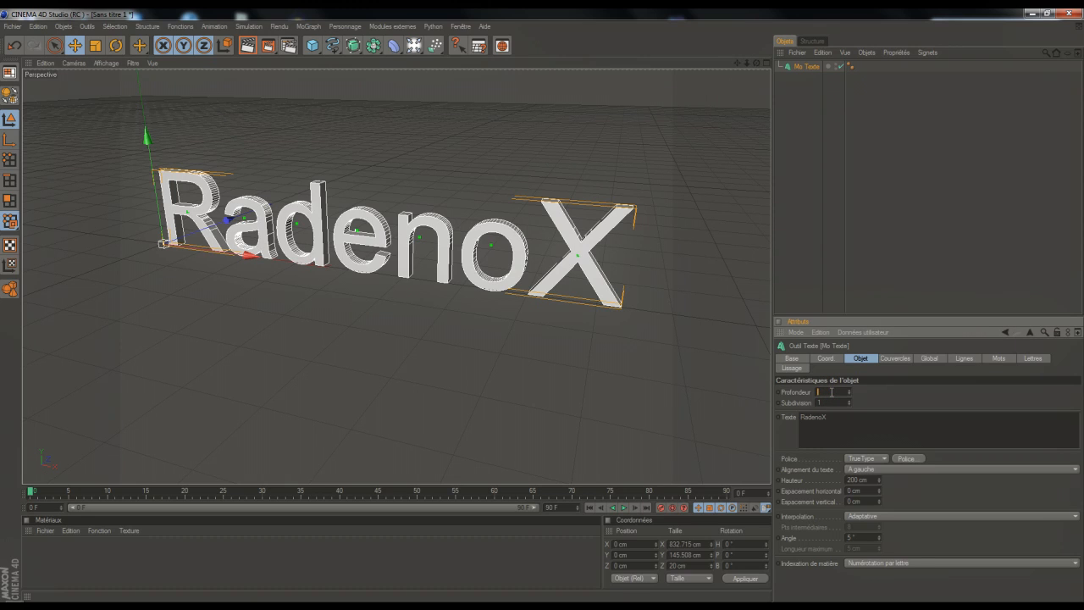
click(923, 399)
drag(756, 63, 796, 73)
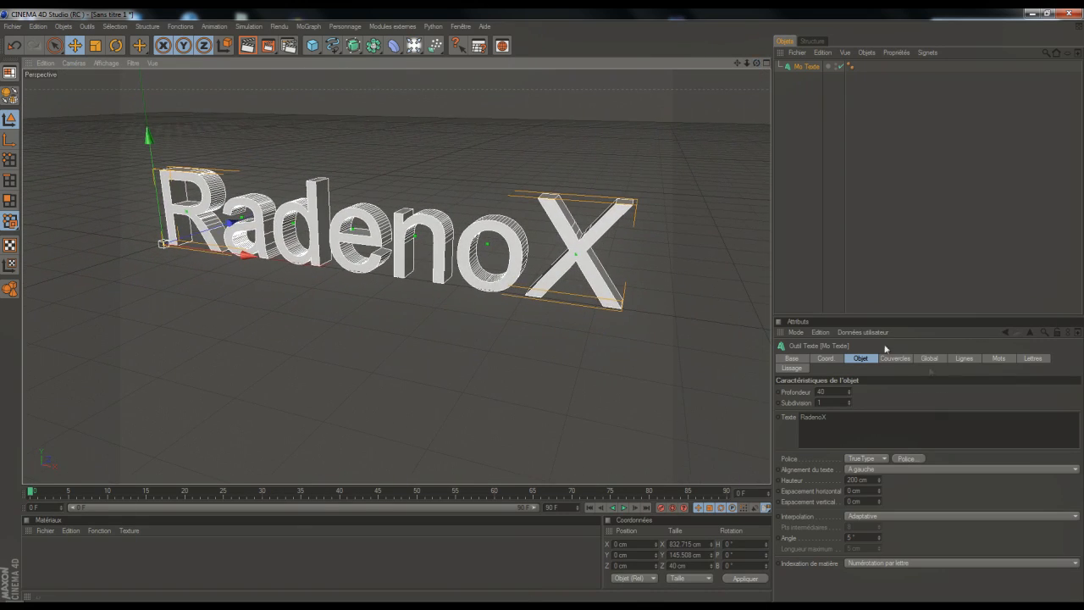
Step: Try the RadenoX text in Arial with the Gras style and in the Bauhaus 93 font
click(906, 458)
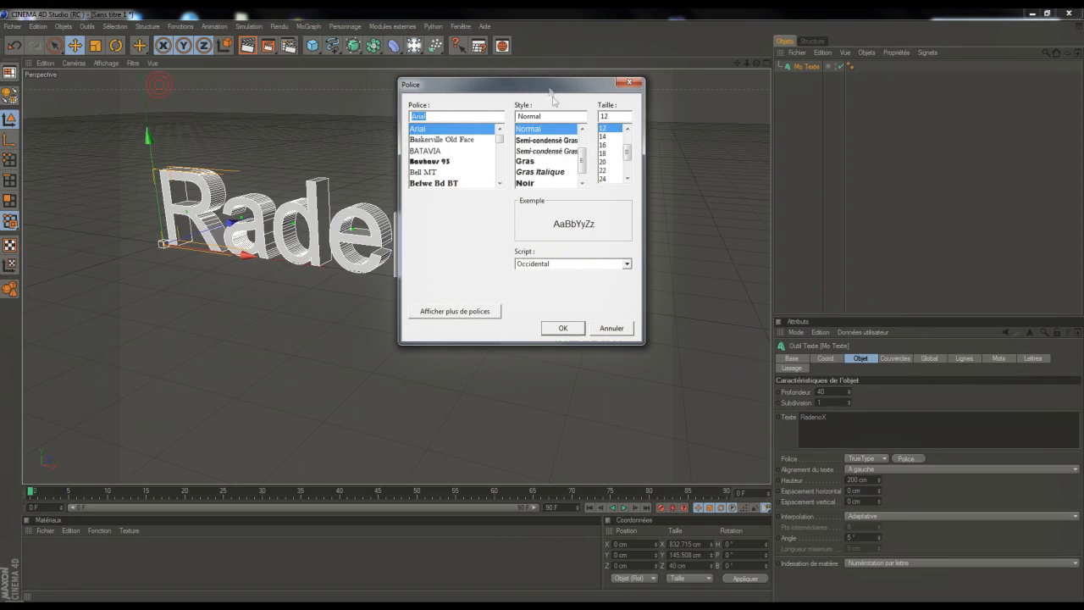
click(527, 161)
click(563, 328)
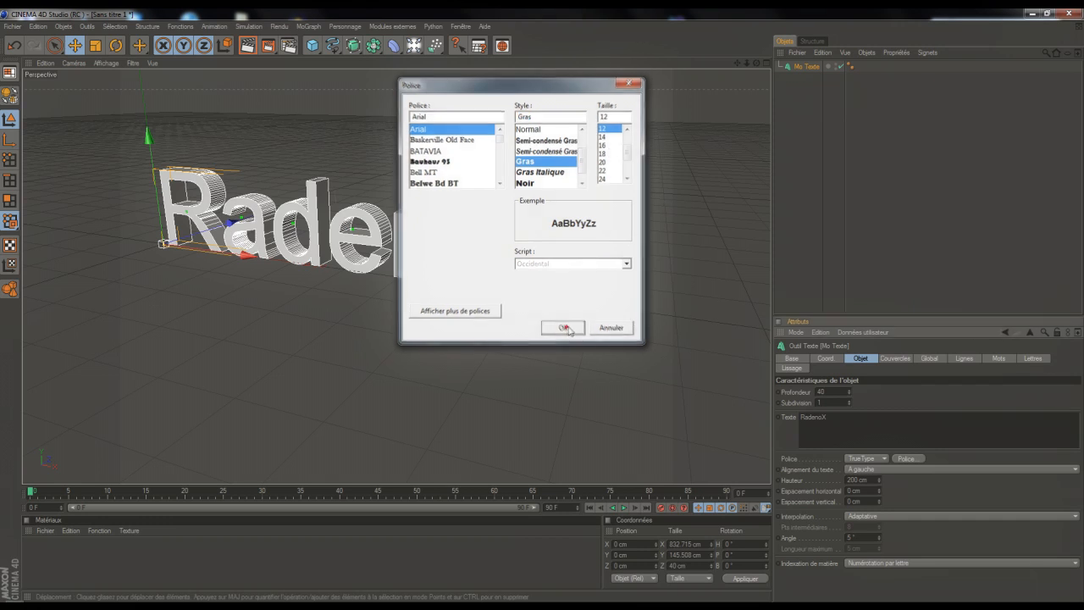
click(906, 458)
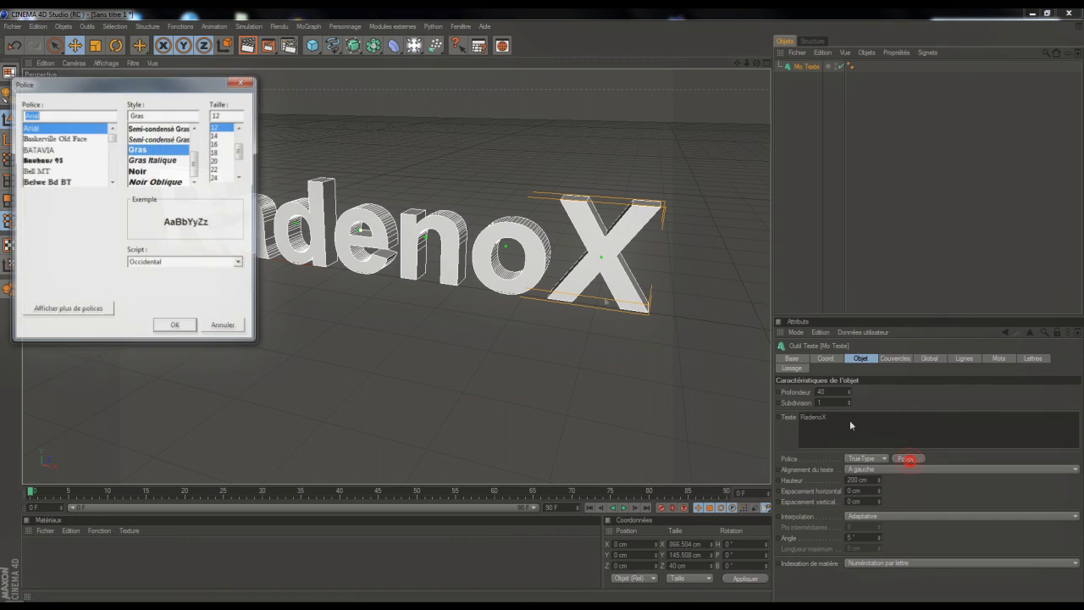
click(42, 160)
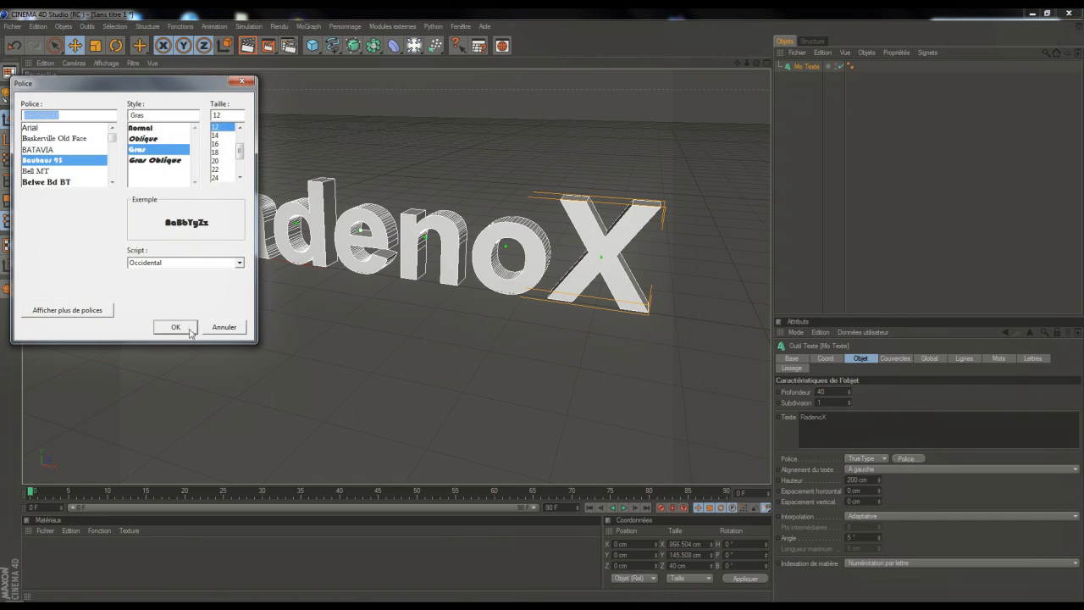
click(188, 328)
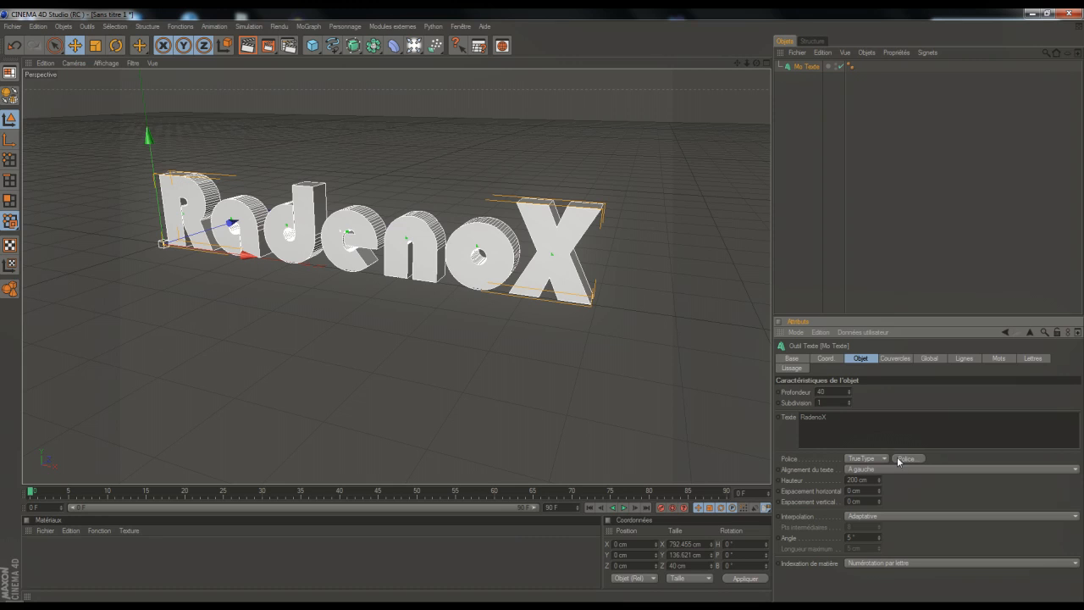
Step: Try the Bernard MT font and the Blade Runner Movie Font on the RadenoX text
click(906, 459)
click(81, 151)
scroll(83, 157, down, 2)
click(52, 128)
click(176, 329)
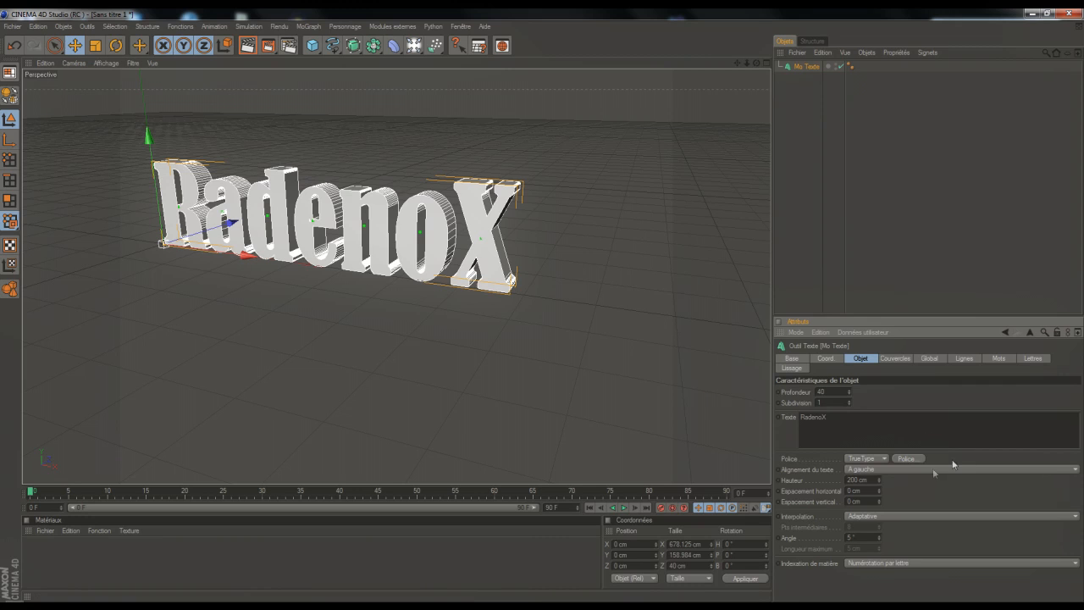
click(907, 459)
click(61, 138)
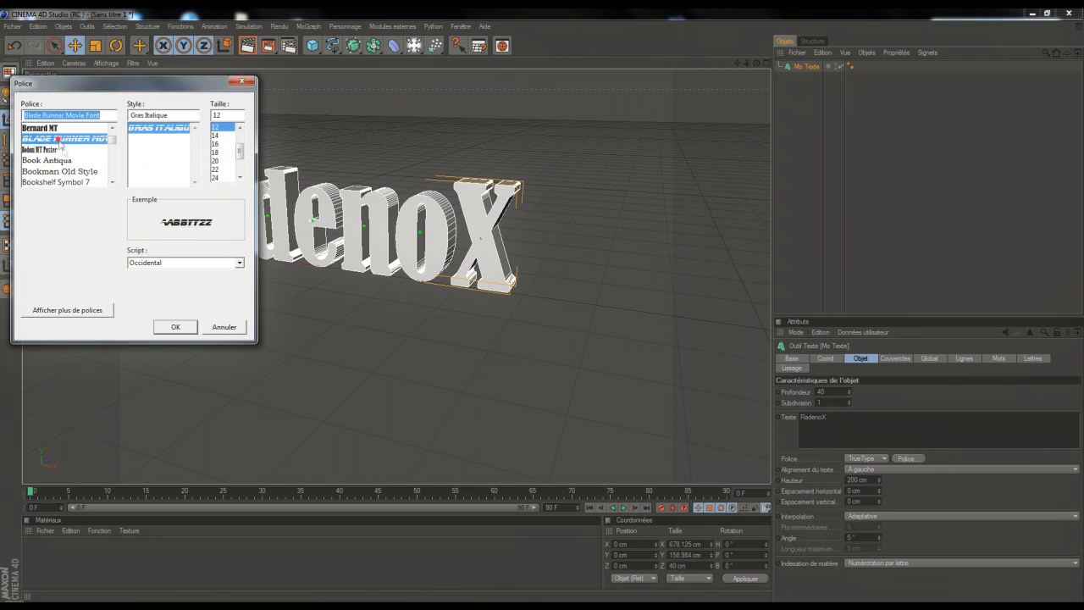
click(177, 326)
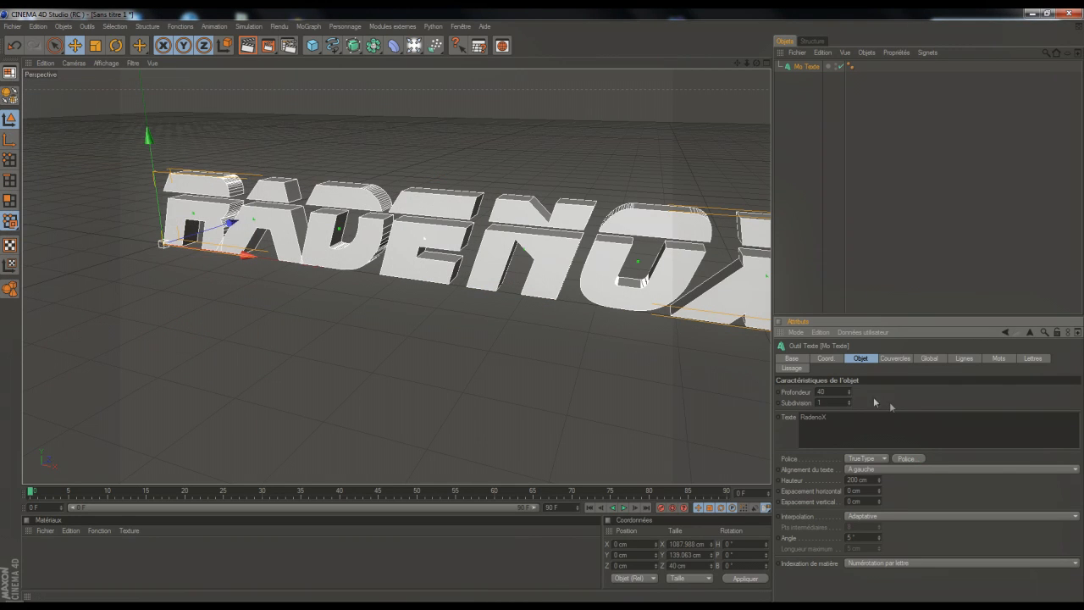
Step: Try Arial in semi-condensed bold italic and the BATAVIA font in Gras Oblique on the text
click(907, 458)
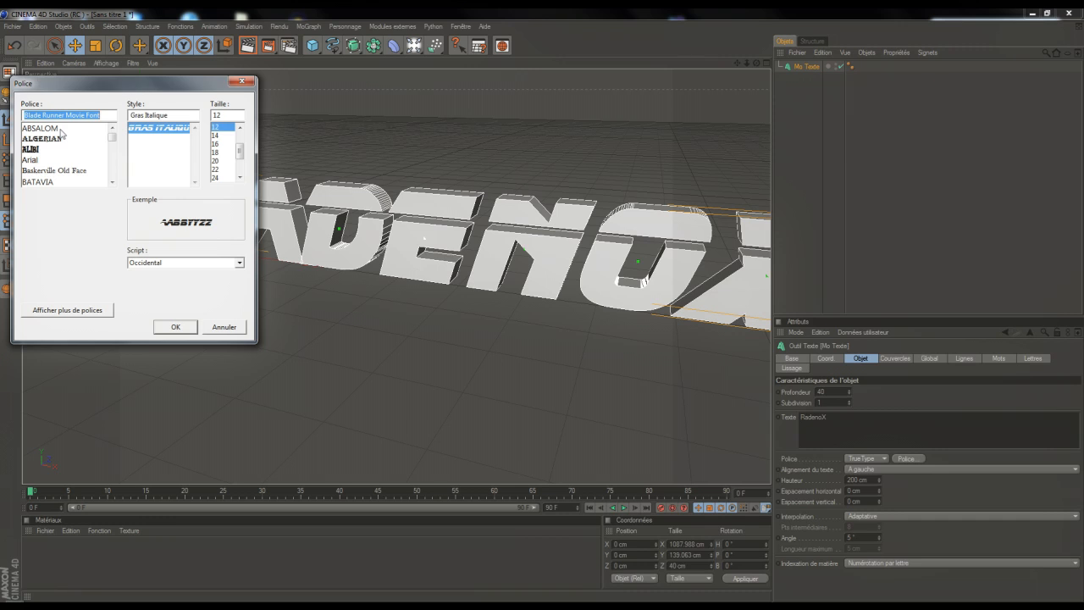
click(34, 159)
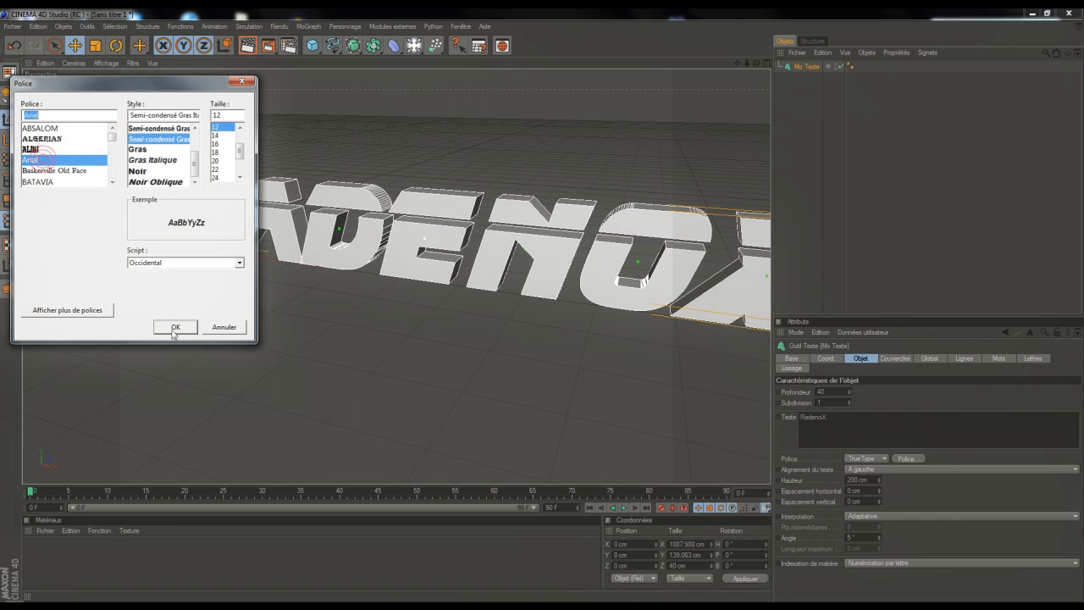
click(174, 327)
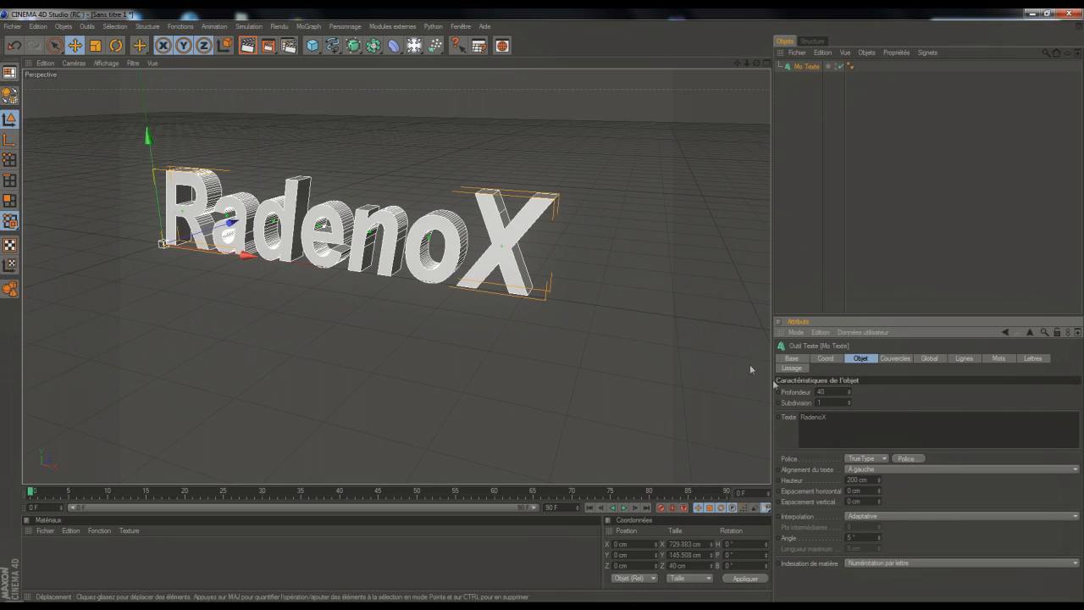
click(906, 458)
click(61, 151)
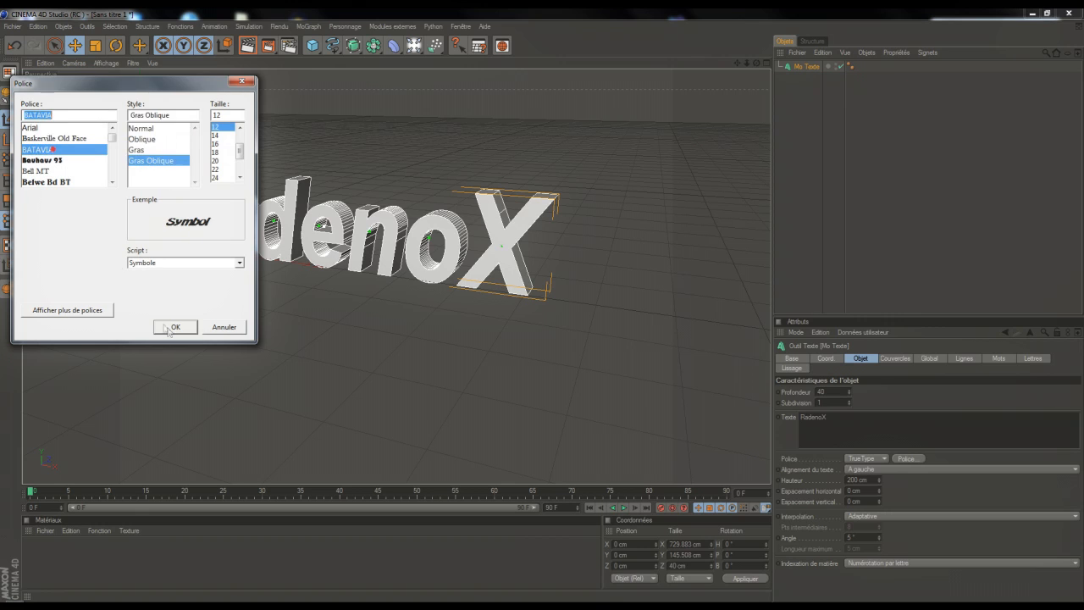
click(174, 327)
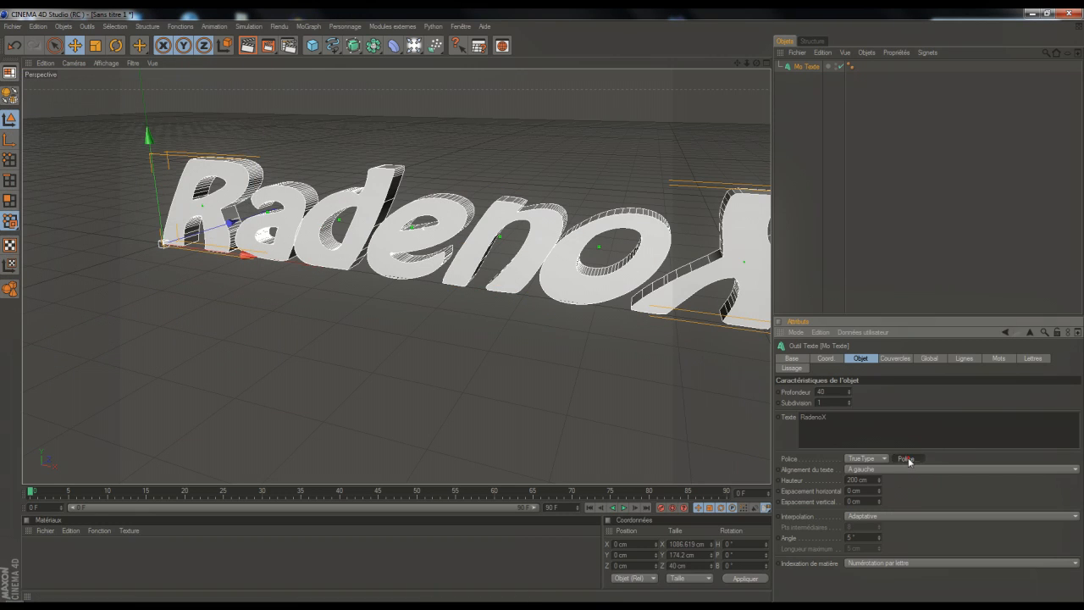
Step: Set the font of the RadenoX text to Bauhaus 93 in a bold oblique style
click(907, 458)
click(40, 138)
click(176, 327)
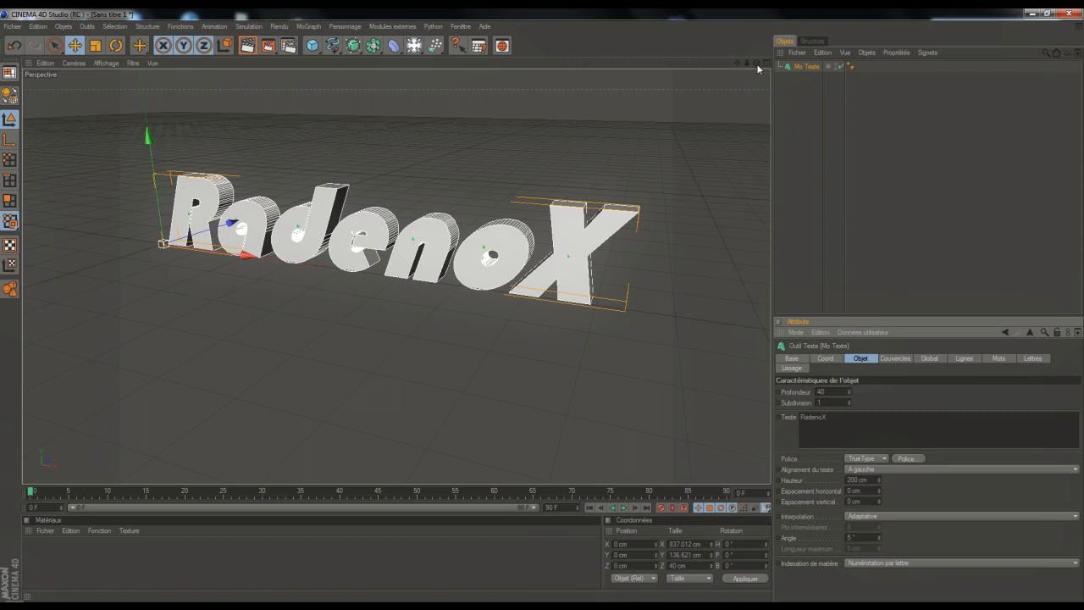
click(801, 140)
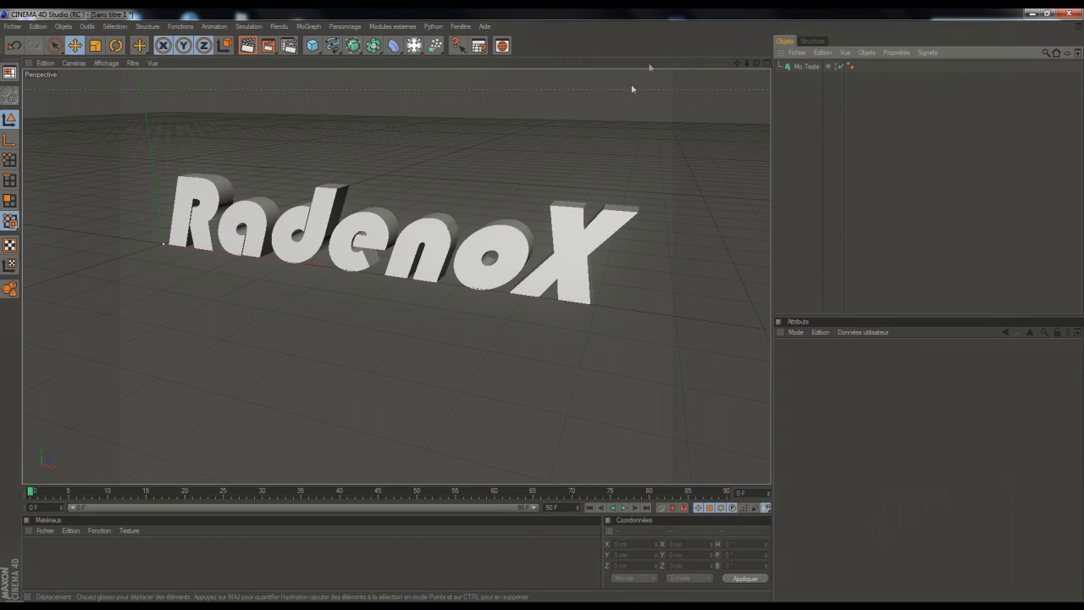
drag(737, 65, 542, 307)
click(813, 101)
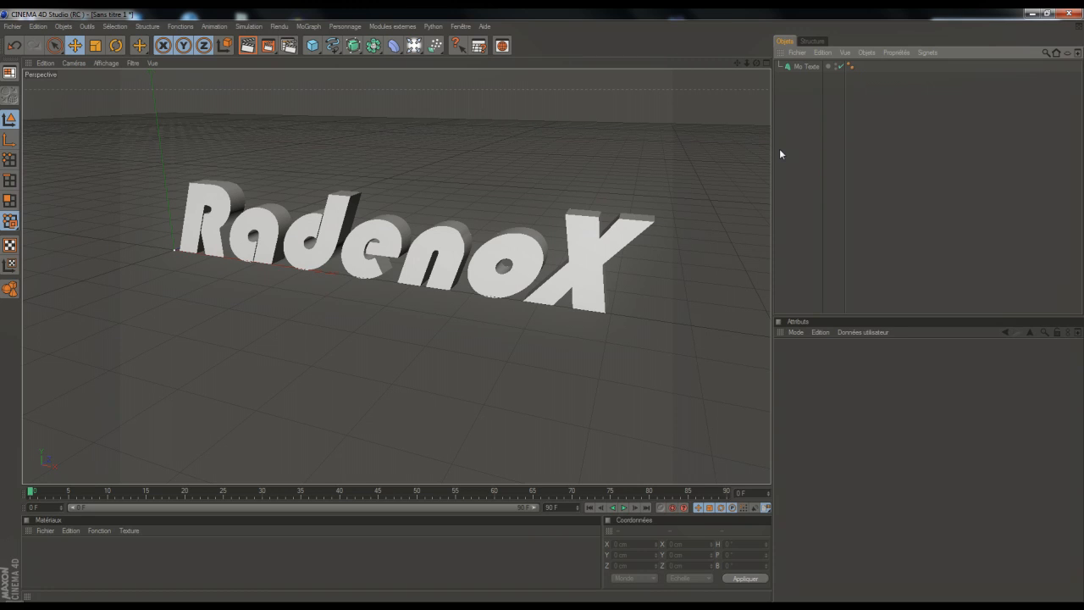
Step: Move the text object slightly along all three axes, to about X -0.1, Y -5.2 and Z 3.3 cm
click(807, 67)
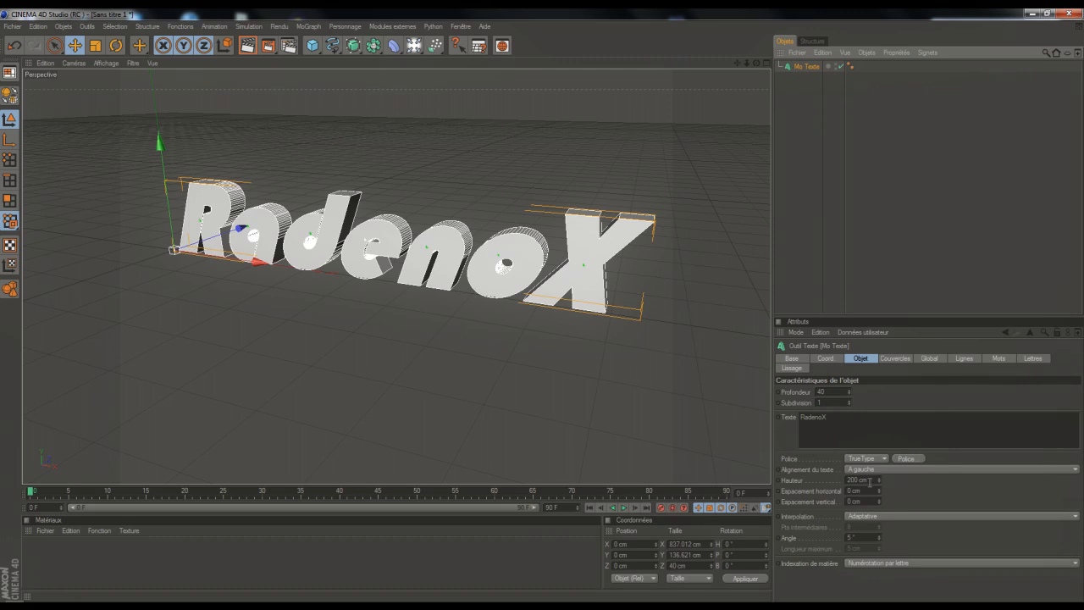
click(914, 500)
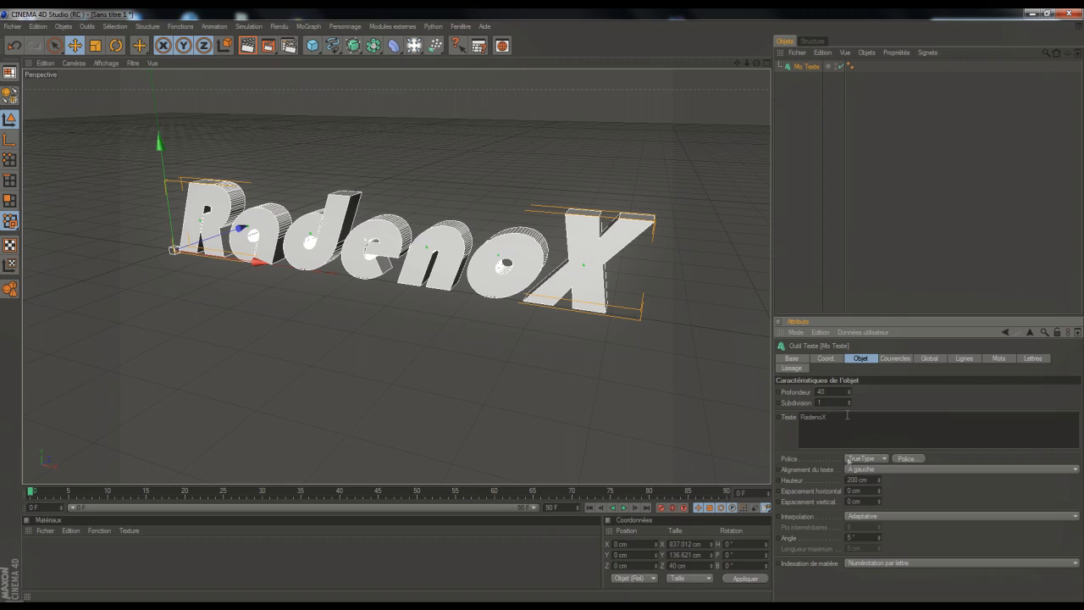
drag(757, 63, 540, 305)
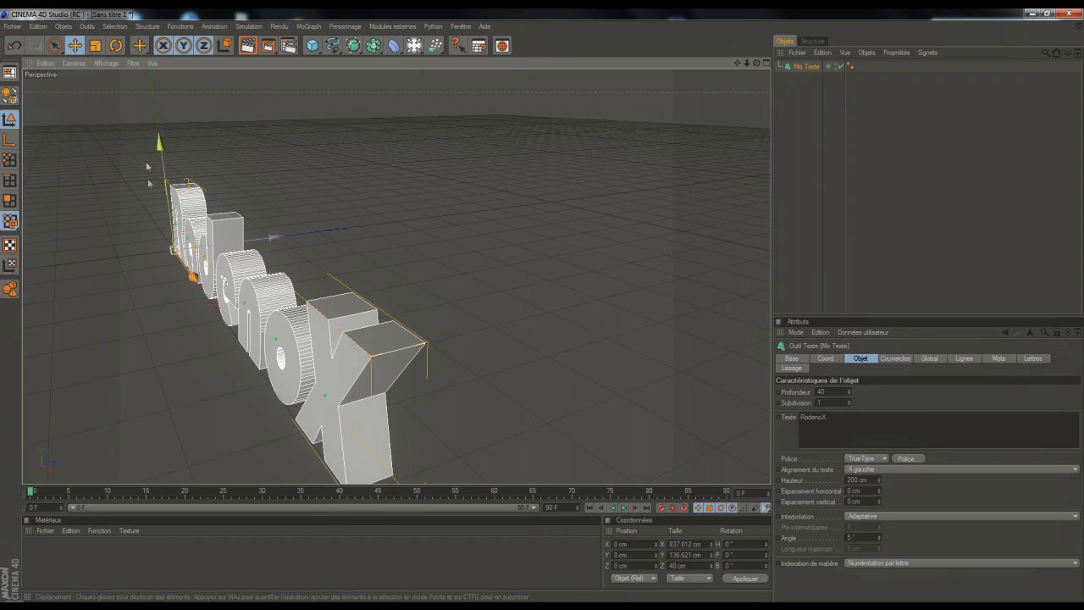
mouse_move(274, 243)
mouse_down()
mouse_move(317, 238)
mouse_move(277, 242)
mouse_up()
mouse_move(157, 143)
mouse_down()
mouse_move(156, 128)
mouse_move(159, 146)
mouse_up()
drag(196, 282, 195, 280)
drag(756, 62, 724, 66)
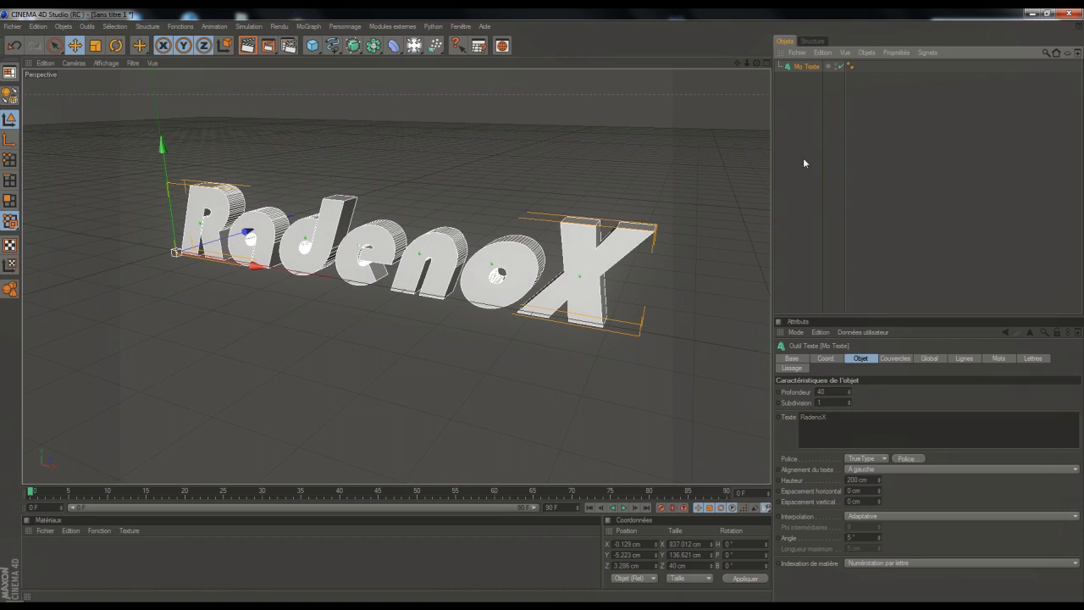
Step: Paste a copy of the RadenoX text object and set the copy's depth to 50
click(800, 95)
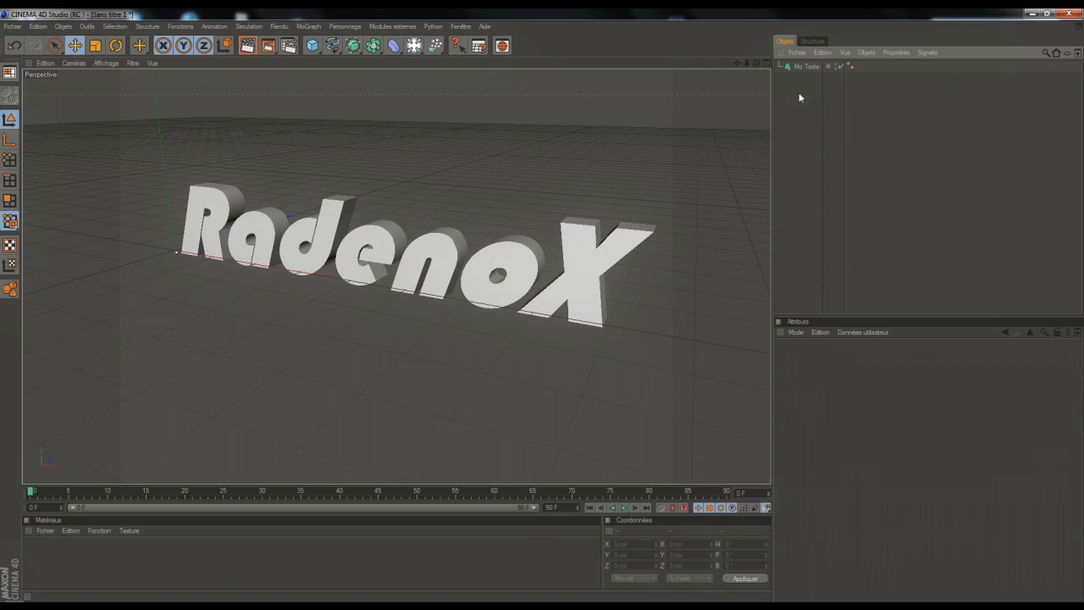
key(ctrl+v)
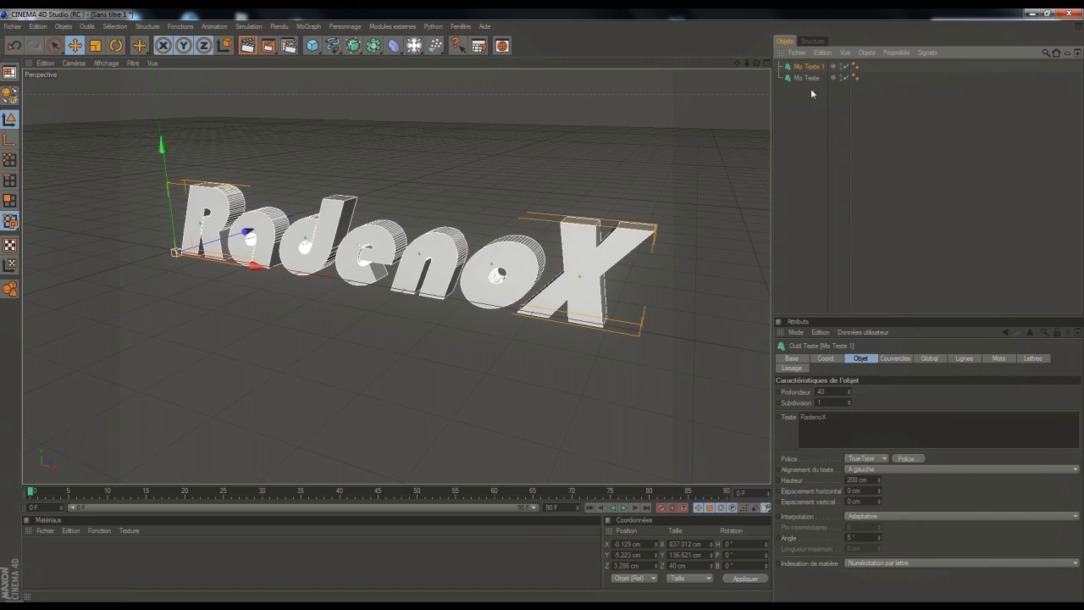
click(803, 78)
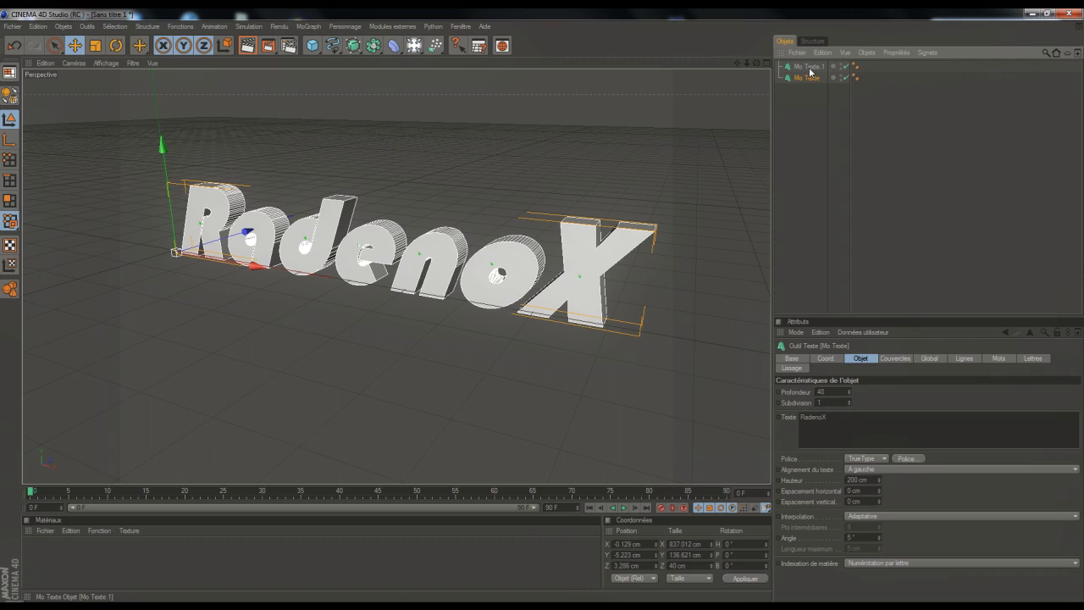
click(809, 67)
click(833, 392)
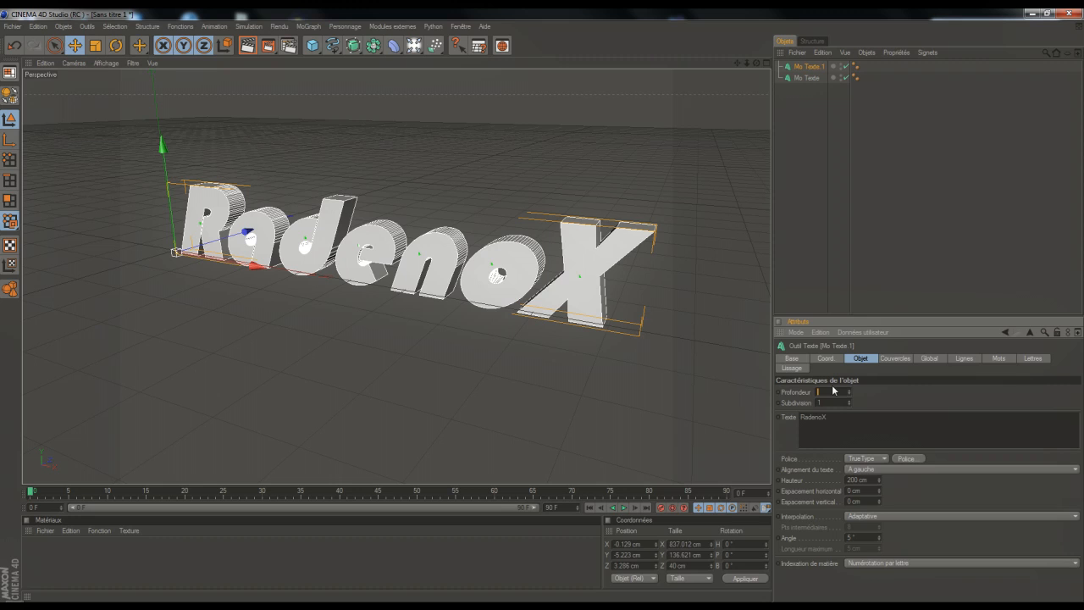
text(50)
click(909, 401)
Step: Create a new material and set its colour to blue with R 0, V 144 and B 255
double_click(352, 569)
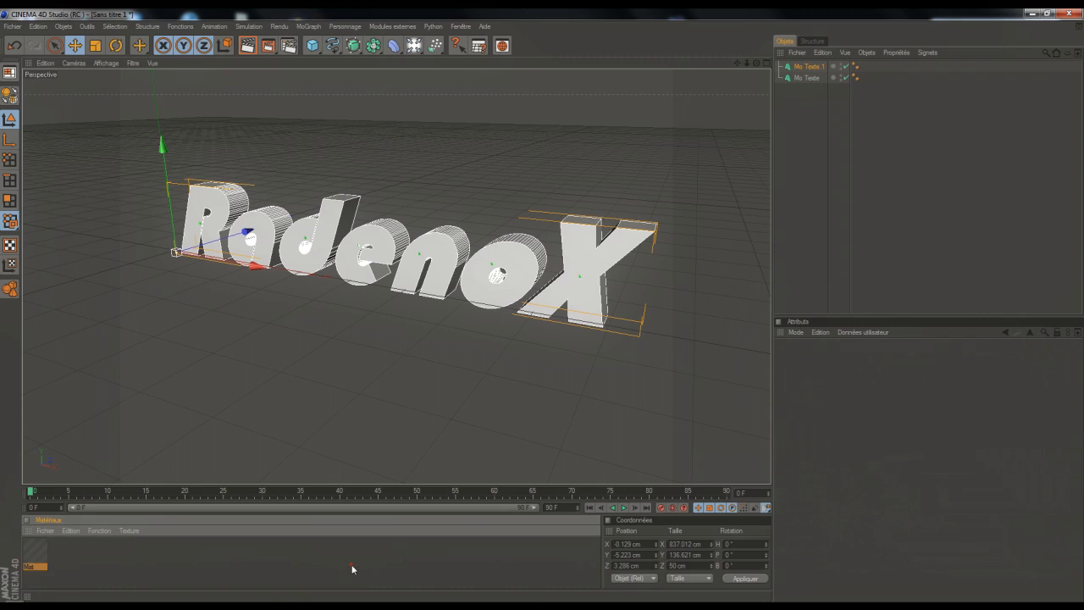
double_click(35, 549)
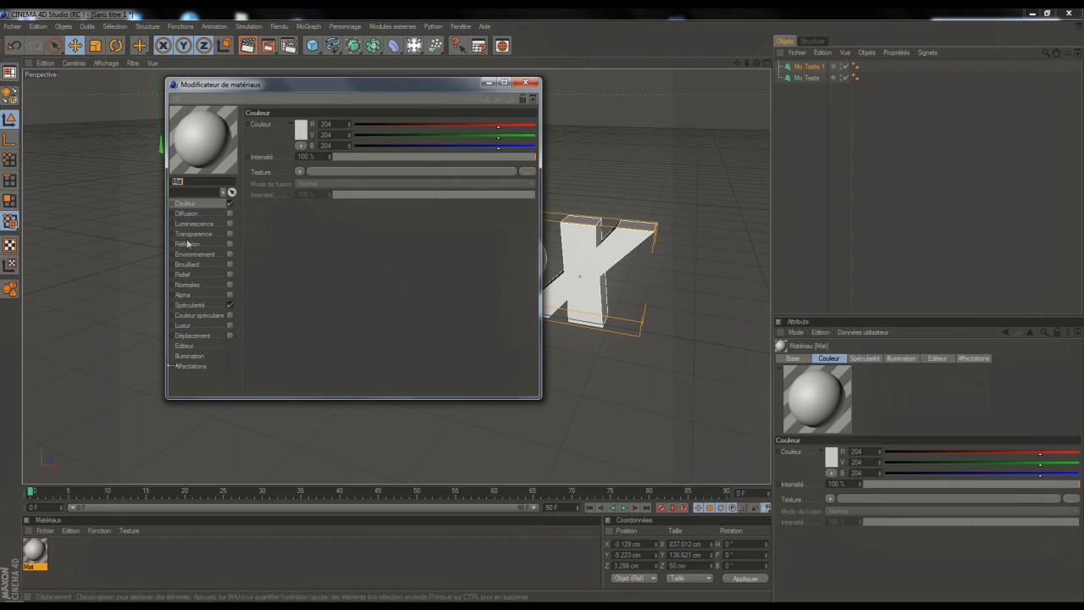
click(302, 130)
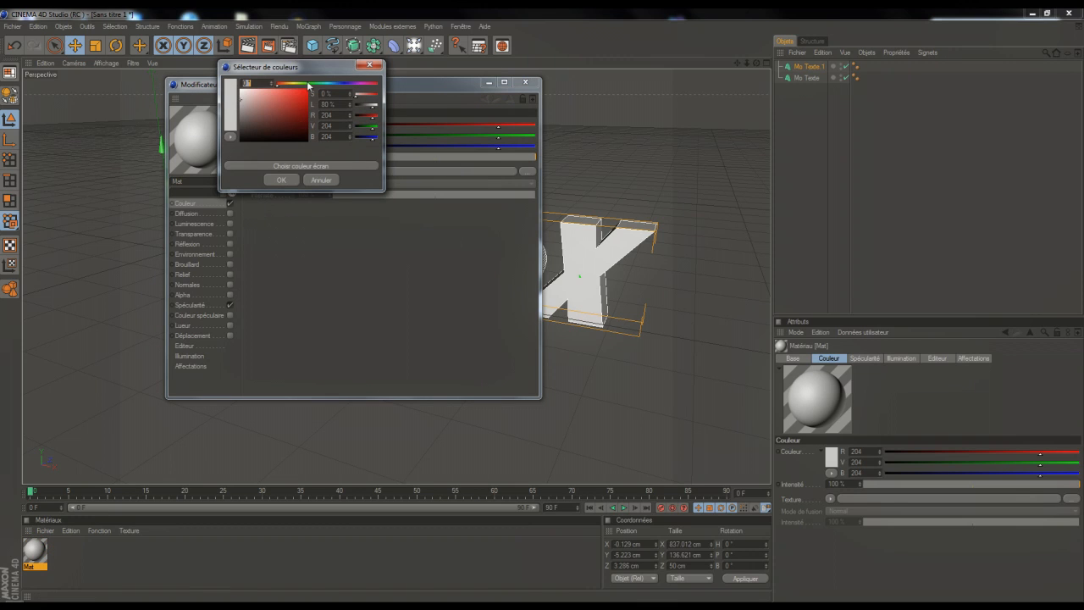
drag(313, 84, 332, 84)
click(285, 100)
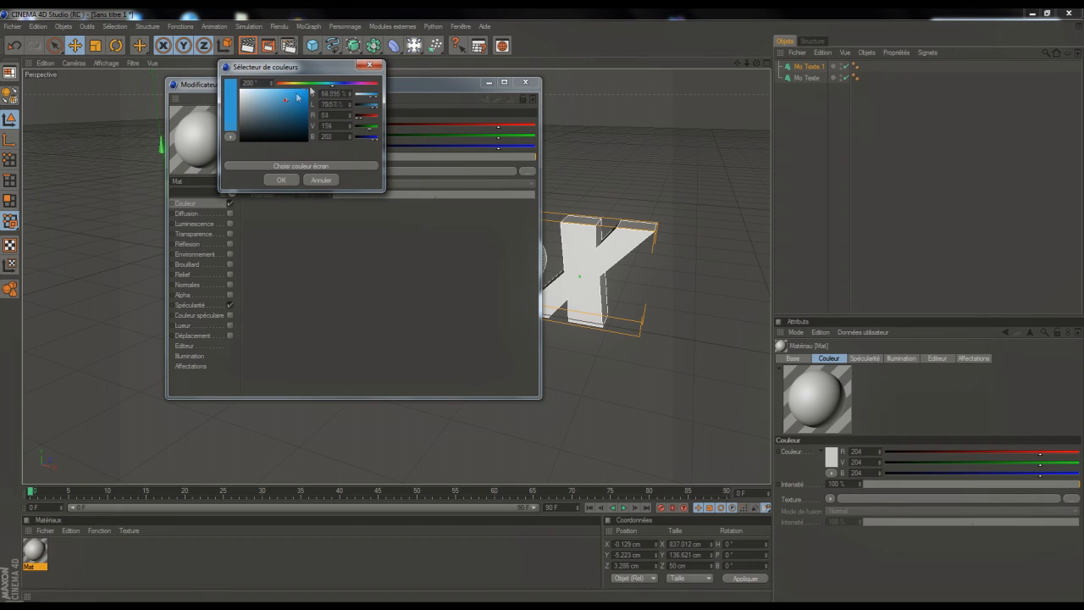
drag(332, 86, 336, 85)
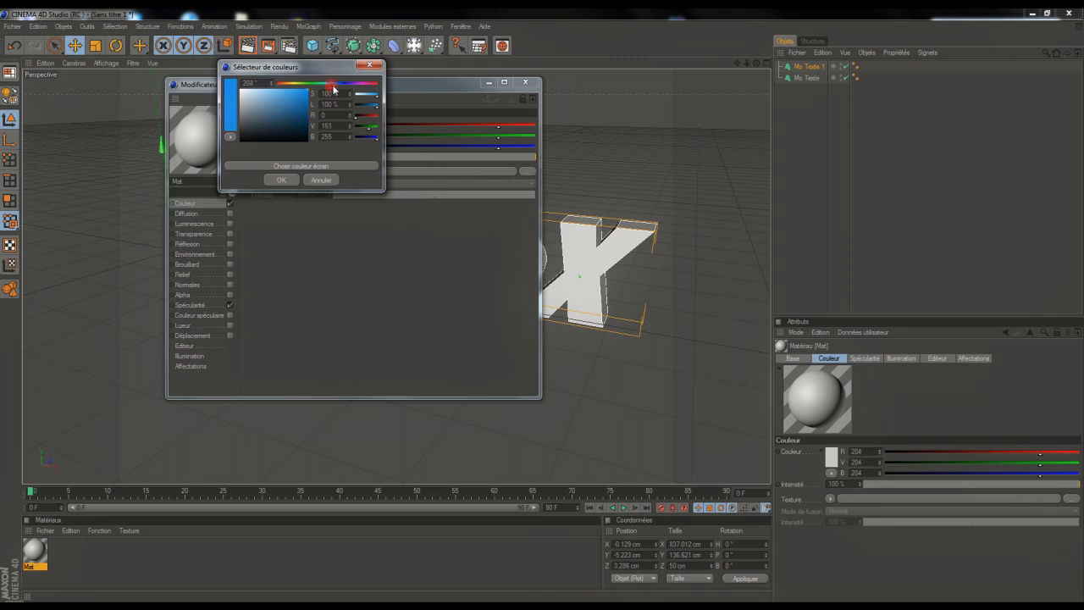
click(281, 179)
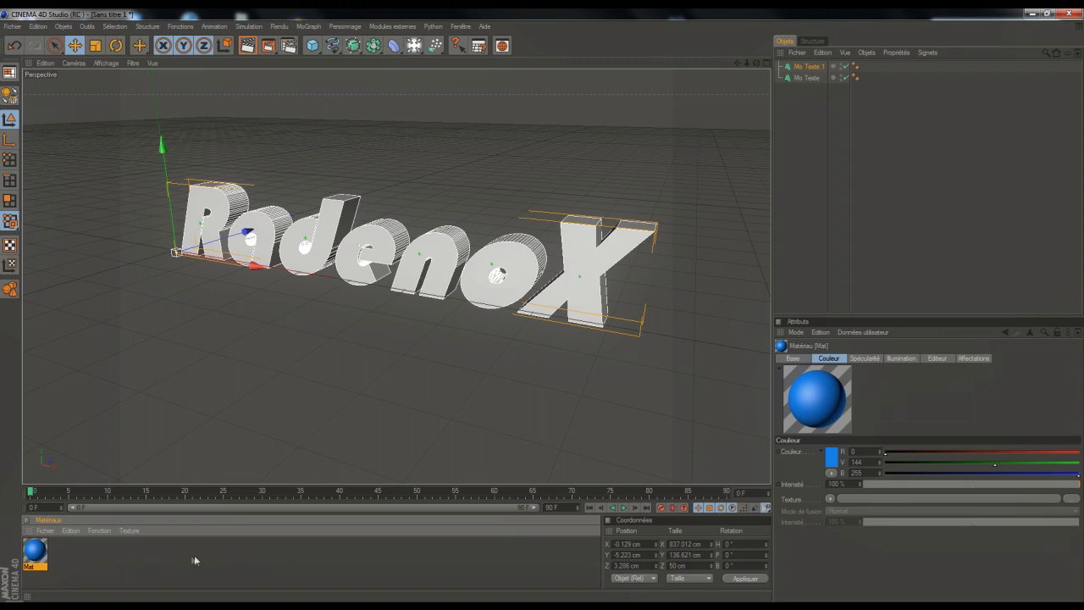
Step: Apply the blue material to the deeper text copy, Mo Texte 1
double_click(39, 554)
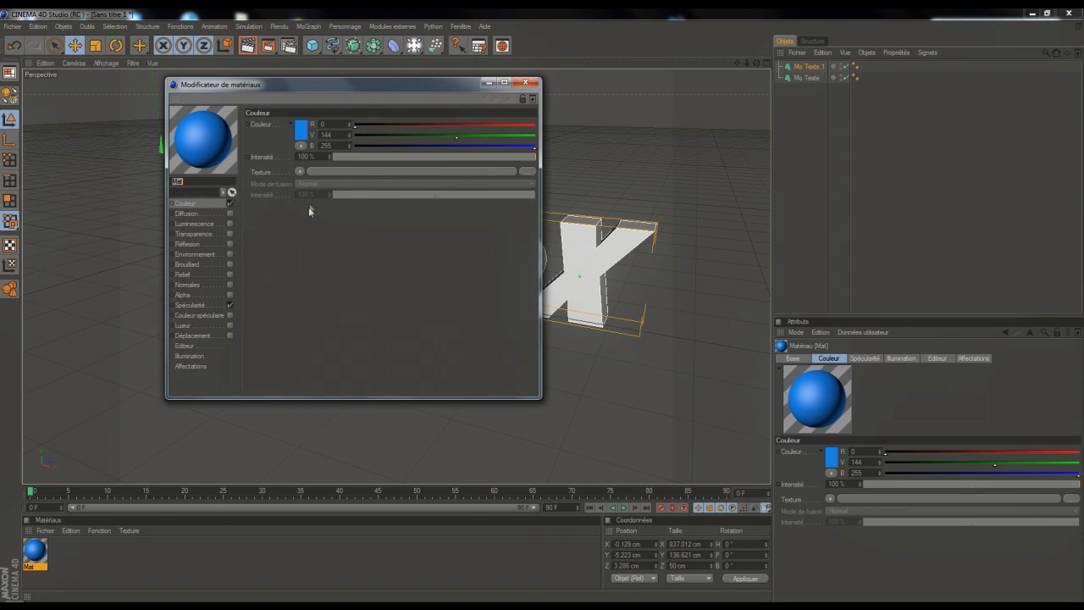
click(527, 82)
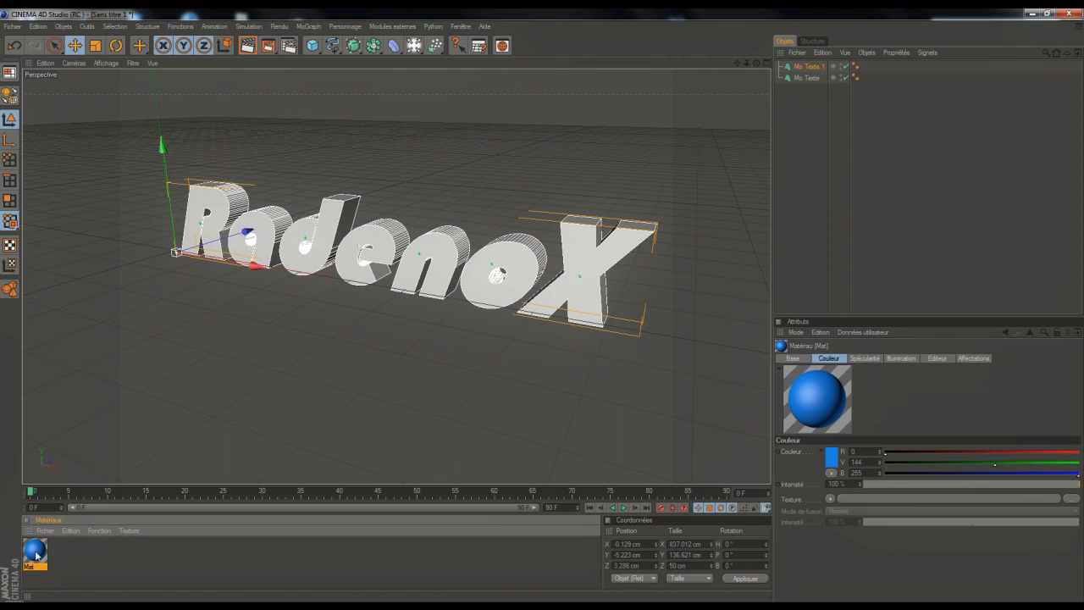
click(101, 557)
drag(35, 553, 820, 87)
drag(820, 87, 854, 68)
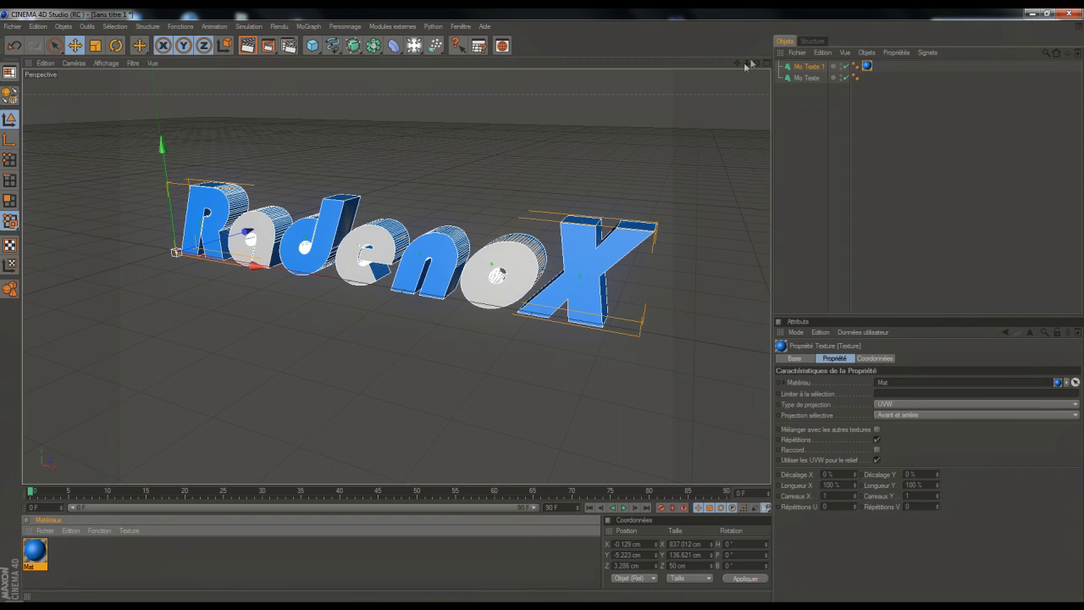
Step: Move the blue text copy along the Z axis to about -1.5 cm
drag(757, 63, 932, 100)
drag(737, 64, 862, 105)
scroll(326, 144, up, 5)
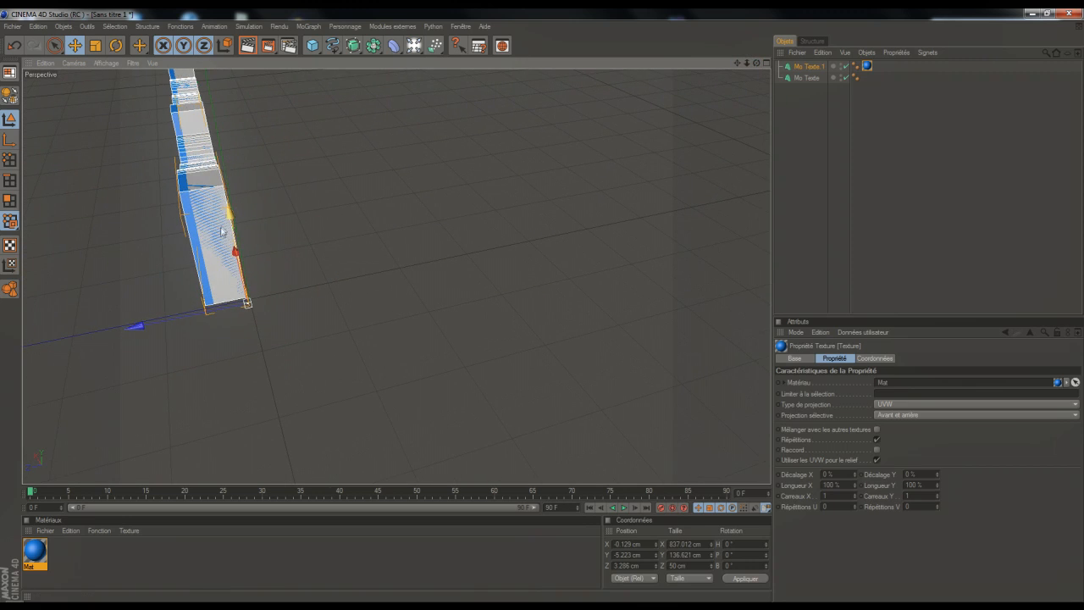
drag(139, 326, 138, 326)
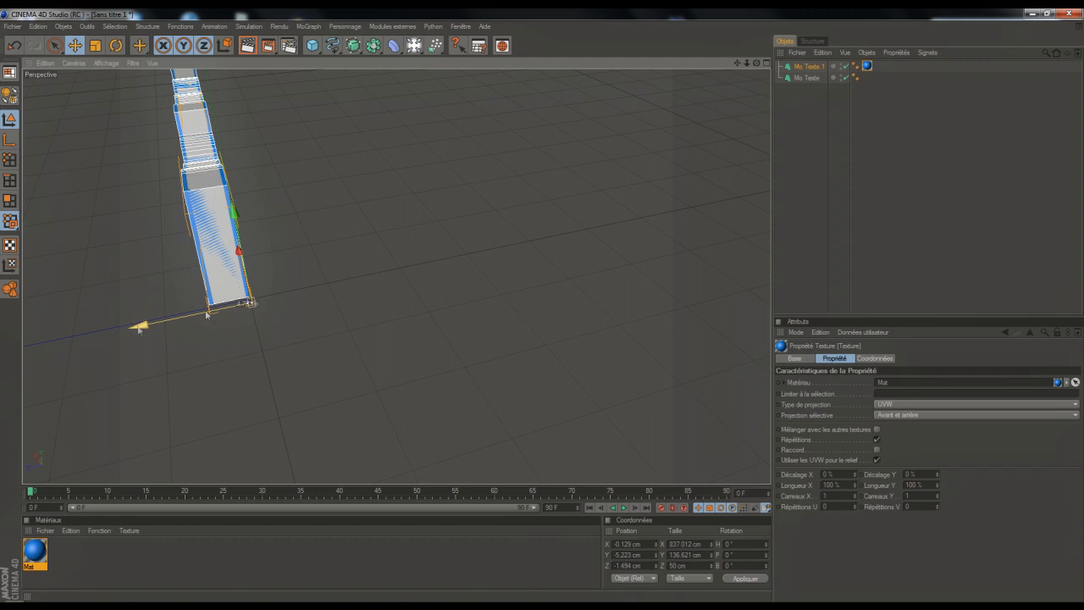
Step: Render the perspective view with the whole RadenoX text in frame to check the blue material
drag(756, 63, 573, 83)
drag(738, 63, 584, 10)
drag(747, 63, 593, 170)
drag(757, 63, 701, 75)
scroll(648, 153, up, 1)
scroll(651, 153, up, 2)
click(247, 45)
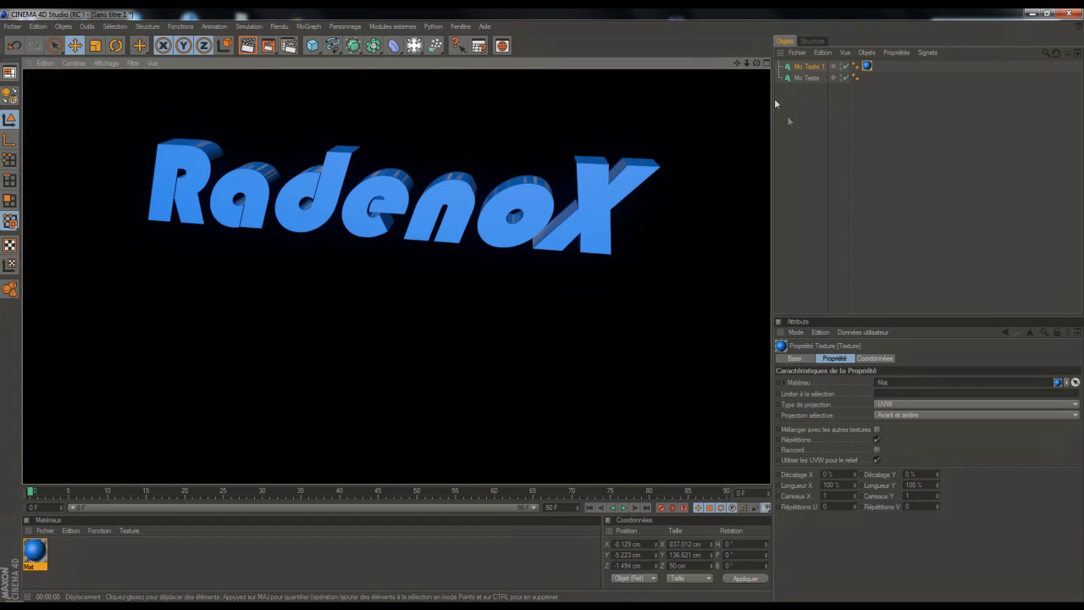
click(804, 157)
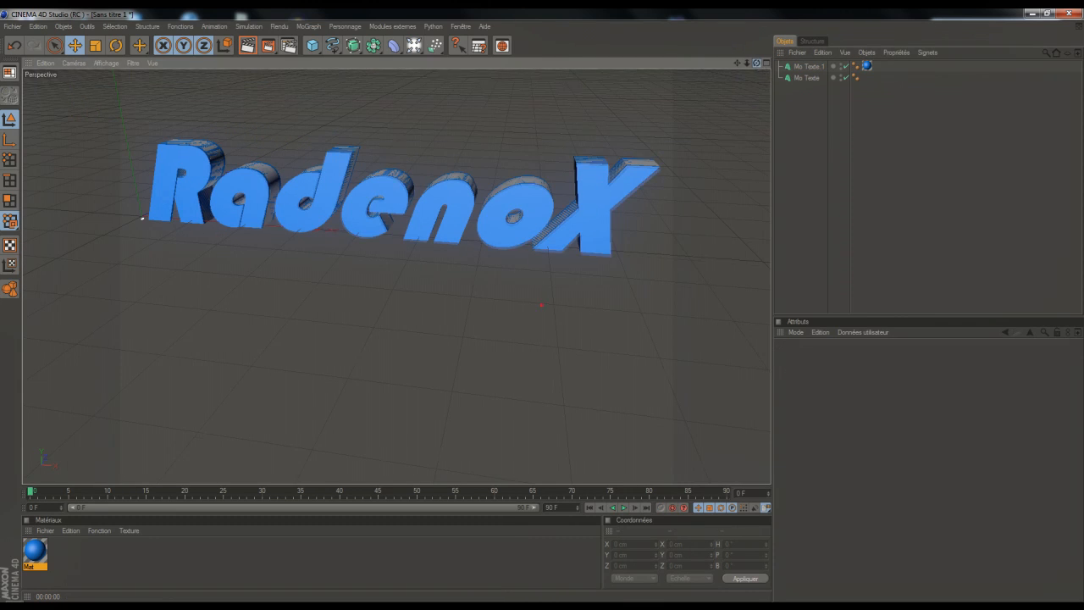
scroll(143, 218, up, 1)
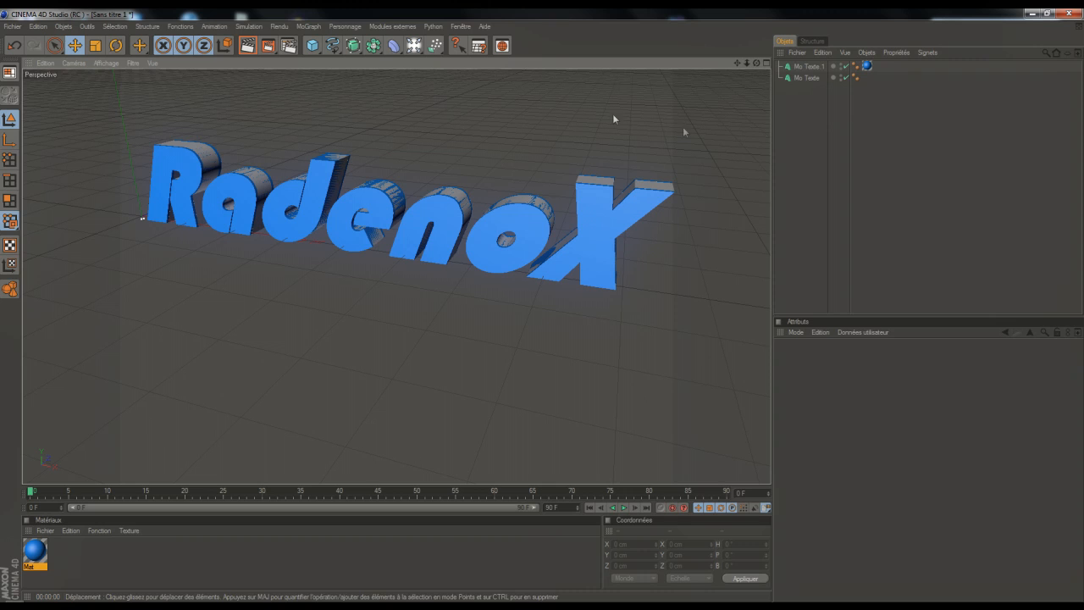
Step: Raise the original Mo Texte object to about Y -1.5 cm and render the view to check the offset
click(812, 77)
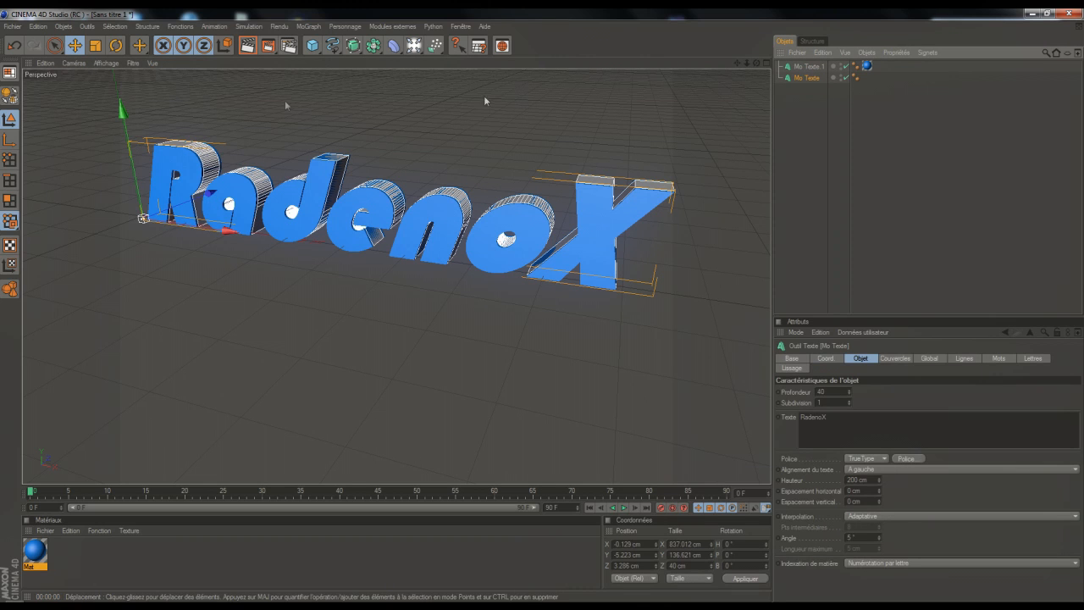
drag(124, 111, 125, 107)
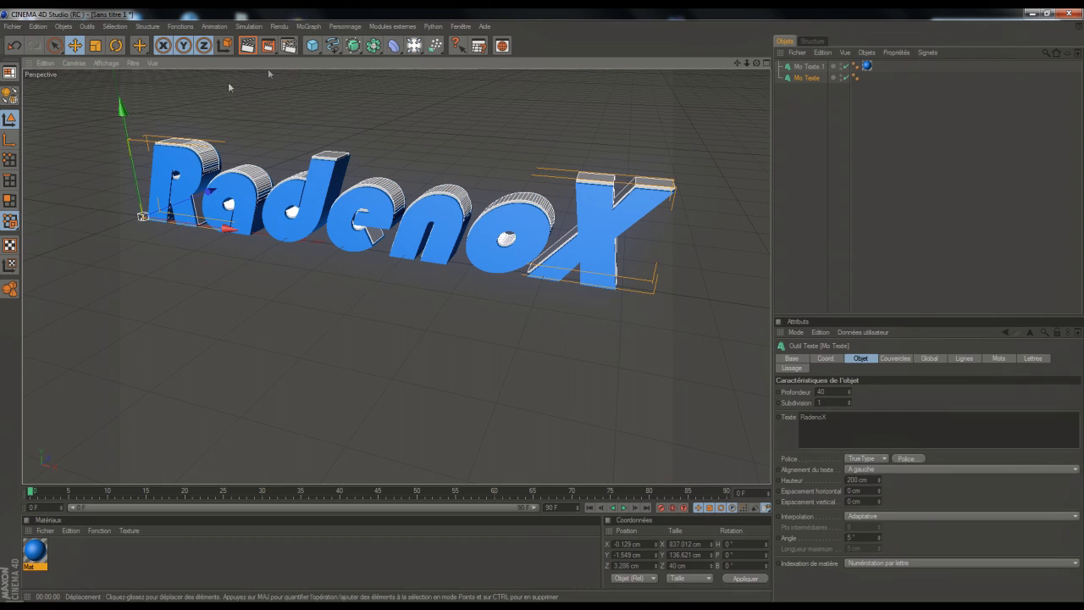
click(248, 45)
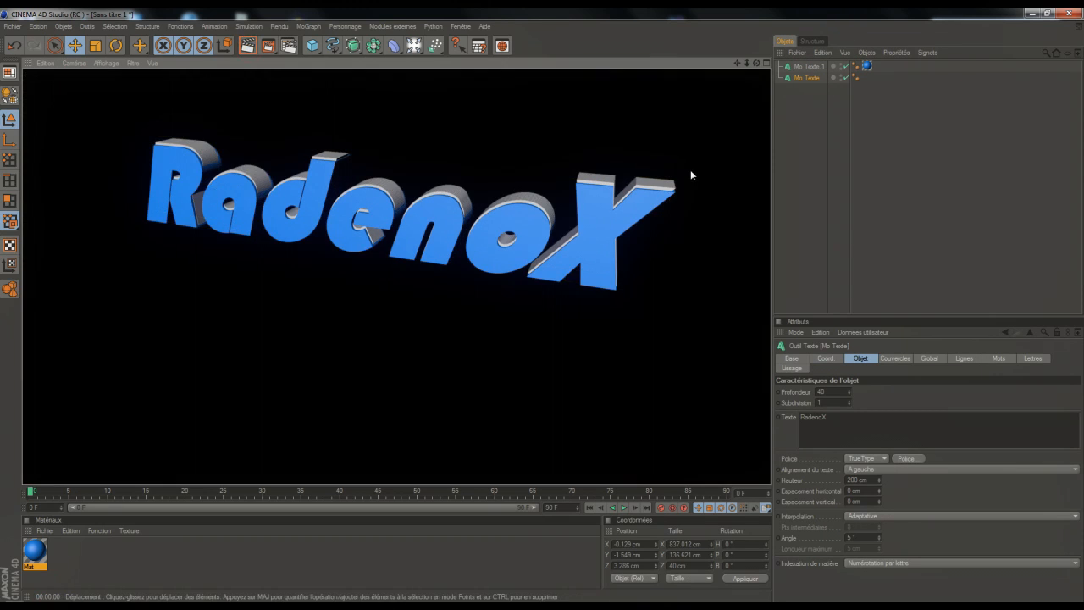
click(787, 139)
alt+drag(593, 106, 627, 102)
key(ctrl+r)
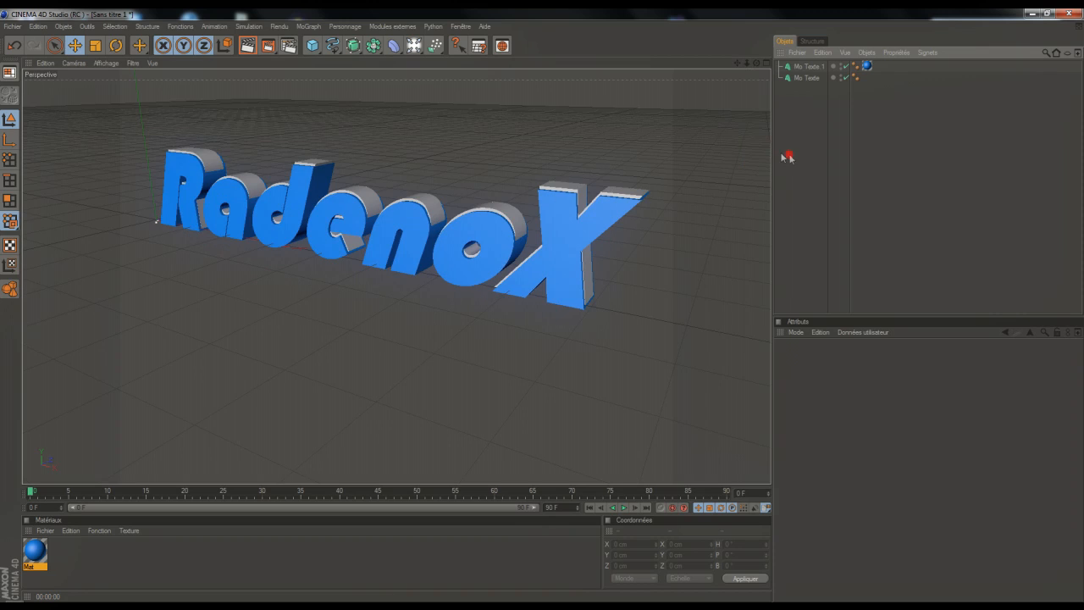
Step: Shift the original Mo Texte object along X to about 3 cm and render the view
click(810, 66)
click(807, 77)
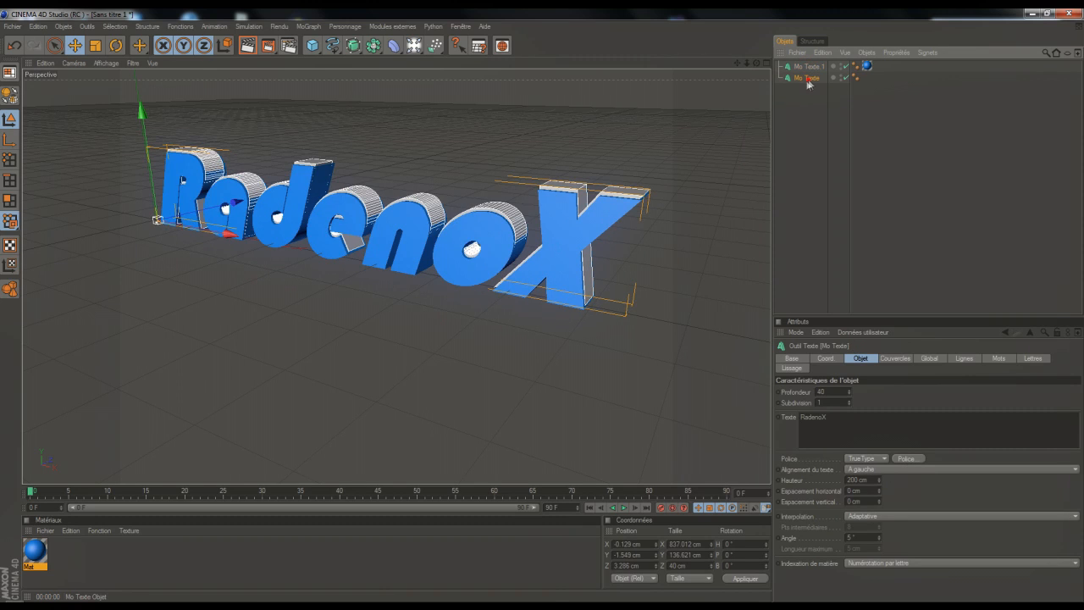
drag(757, 63, 751, 87)
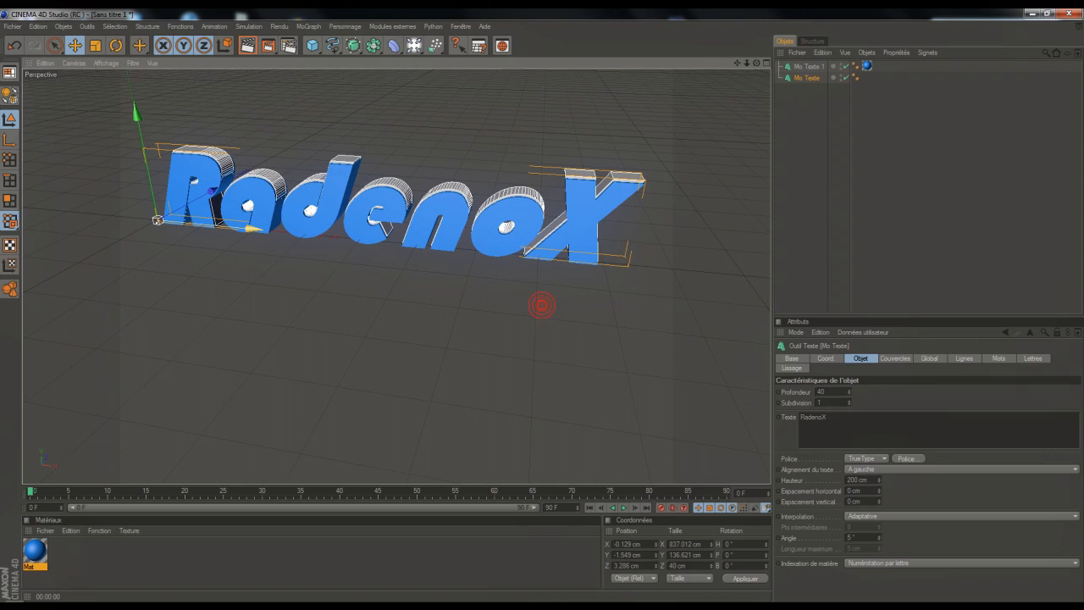
drag(252, 228, 254, 229)
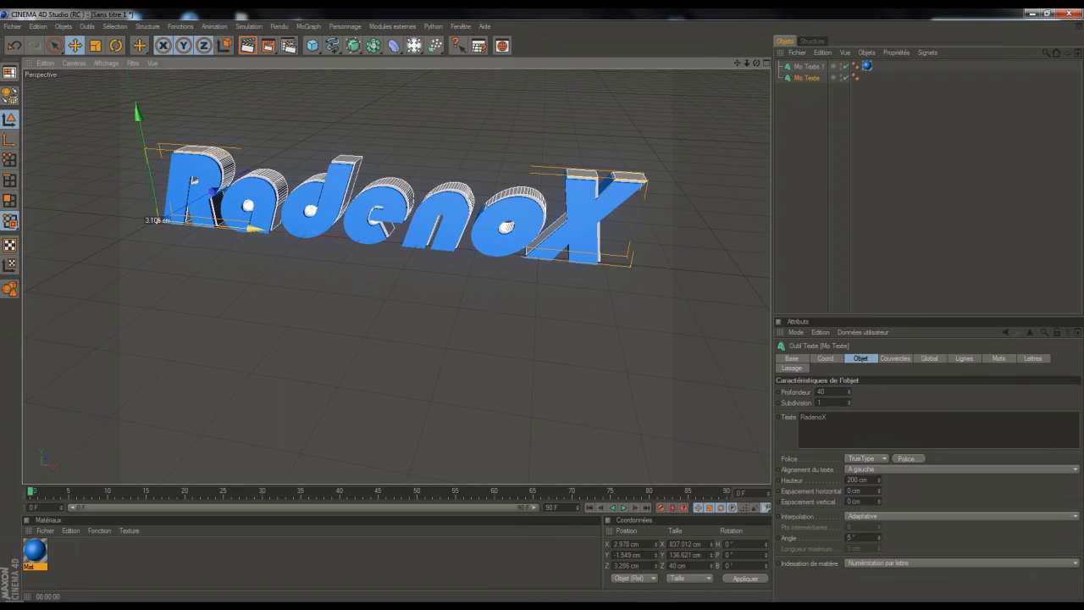
click(248, 45)
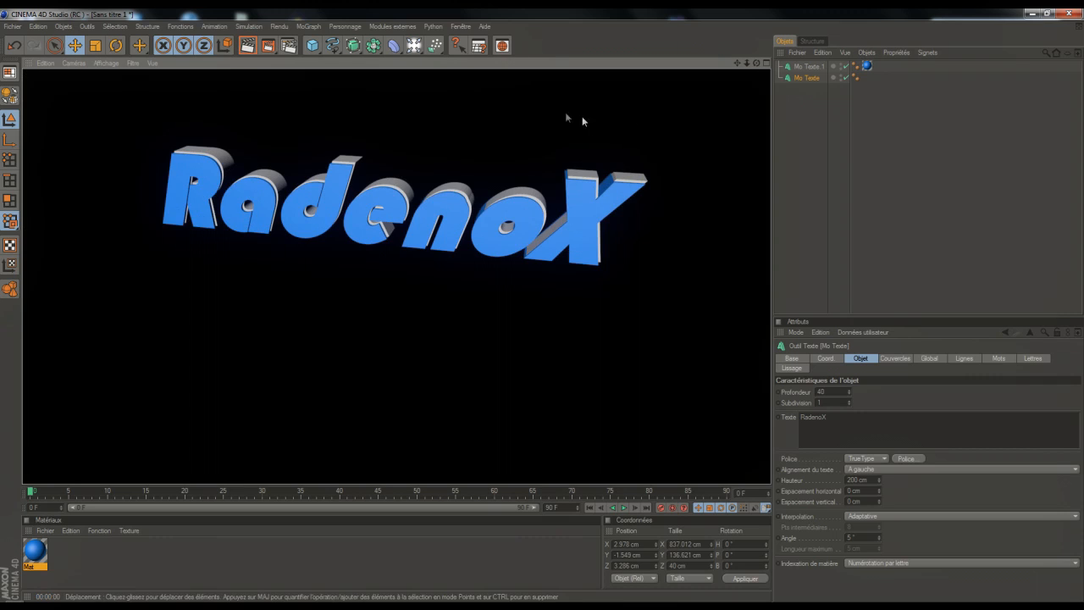
Step: Render the RadenoX text from a lower viewing angle to examine the grey outline behind the blue letters
click(798, 126)
drag(757, 63, 735, 54)
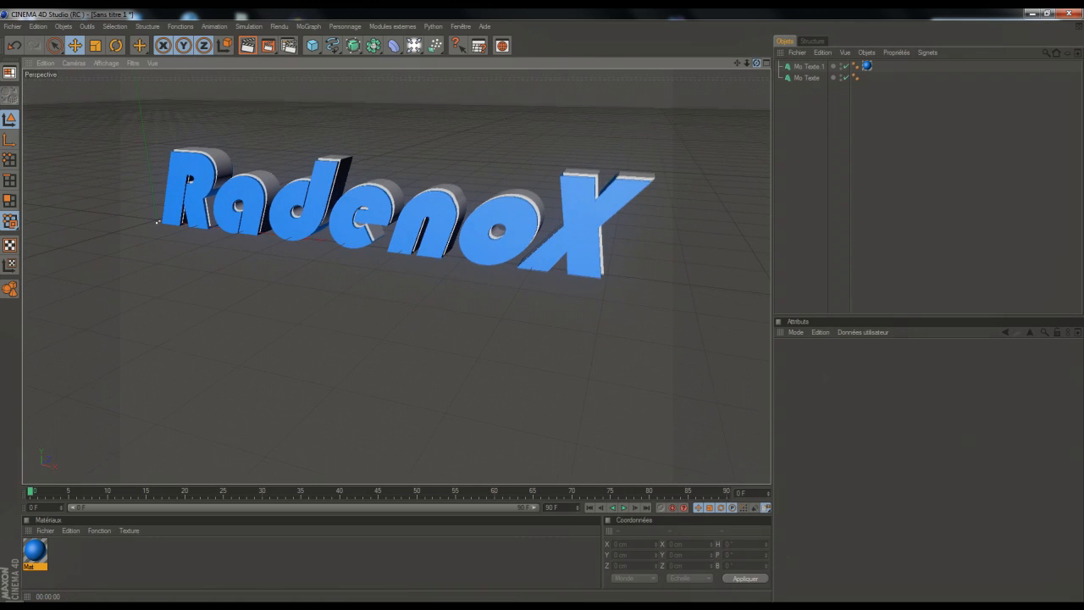
click(248, 44)
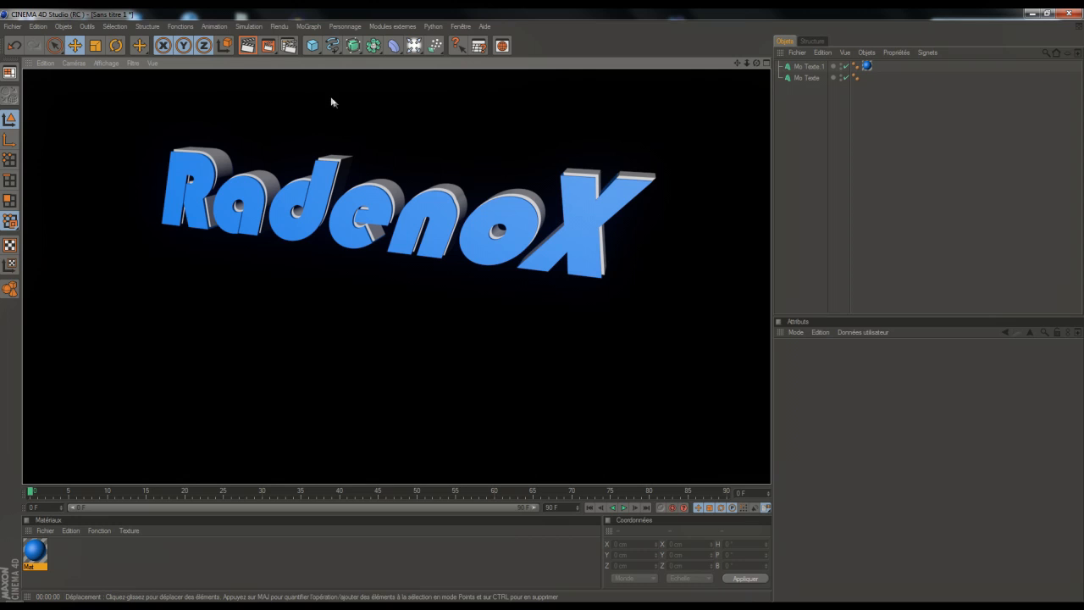
click(794, 149)
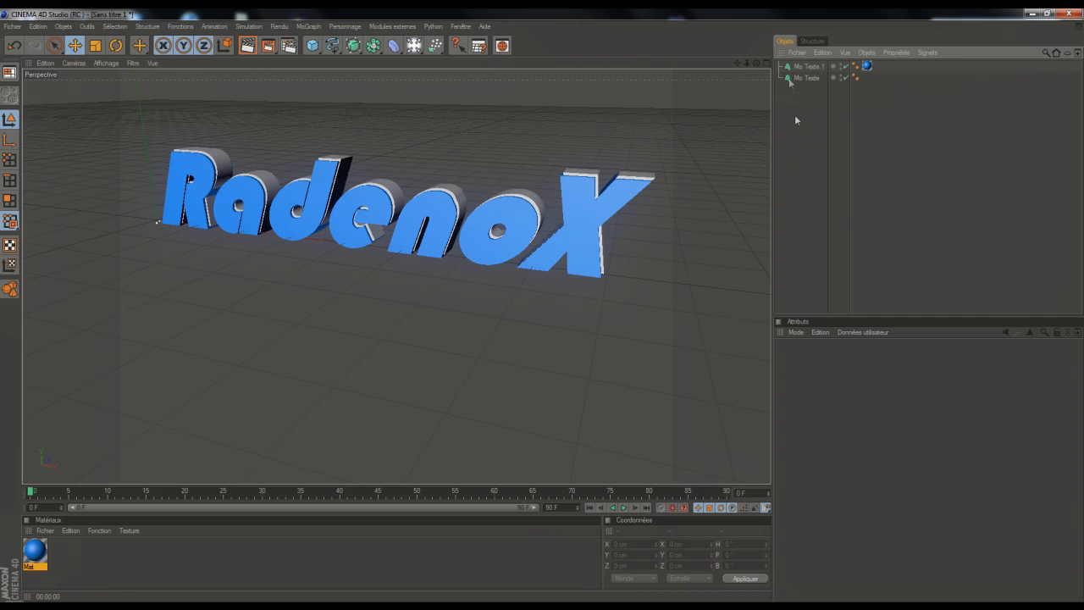
Step: Lower the original Mo Texte object to about Y -3.6 cm and render the view to check the outline
click(807, 66)
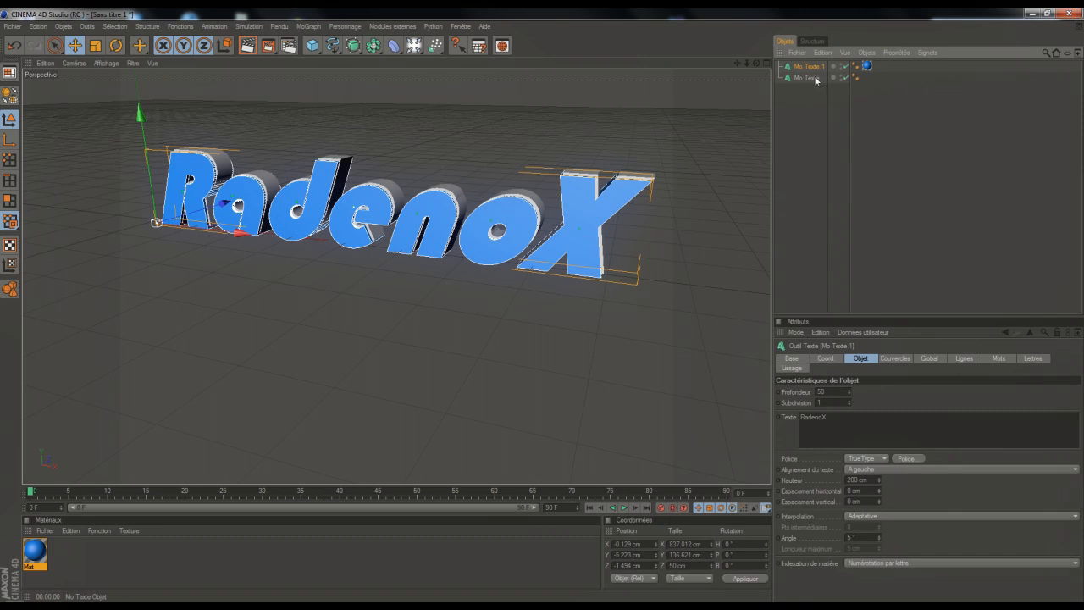
click(816, 80)
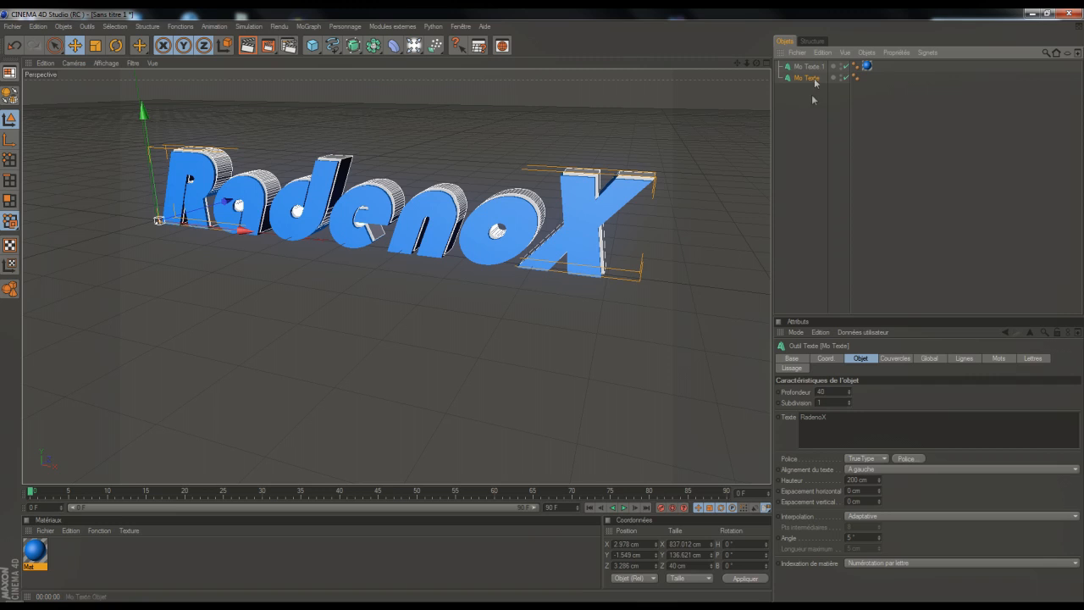
drag(151, 142, 151, 144)
click(246, 46)
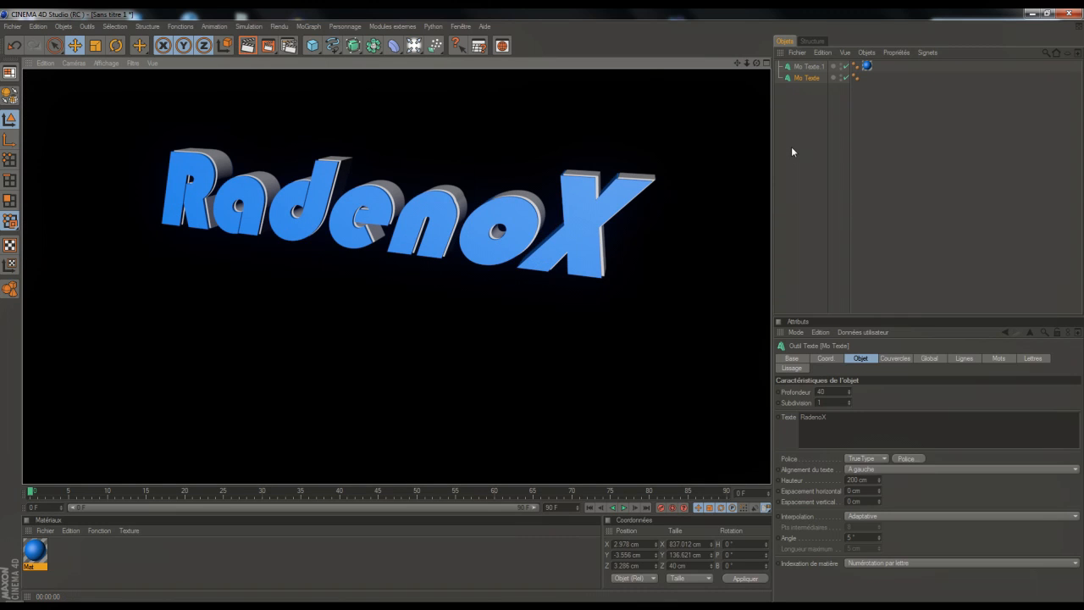
click(792, 151)
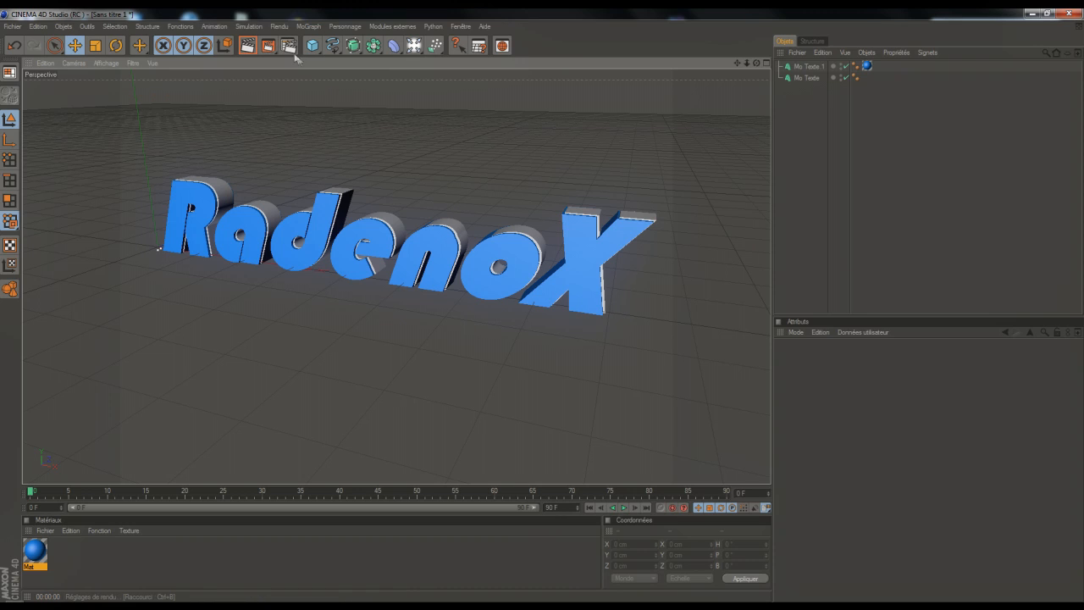
click(247, 46)
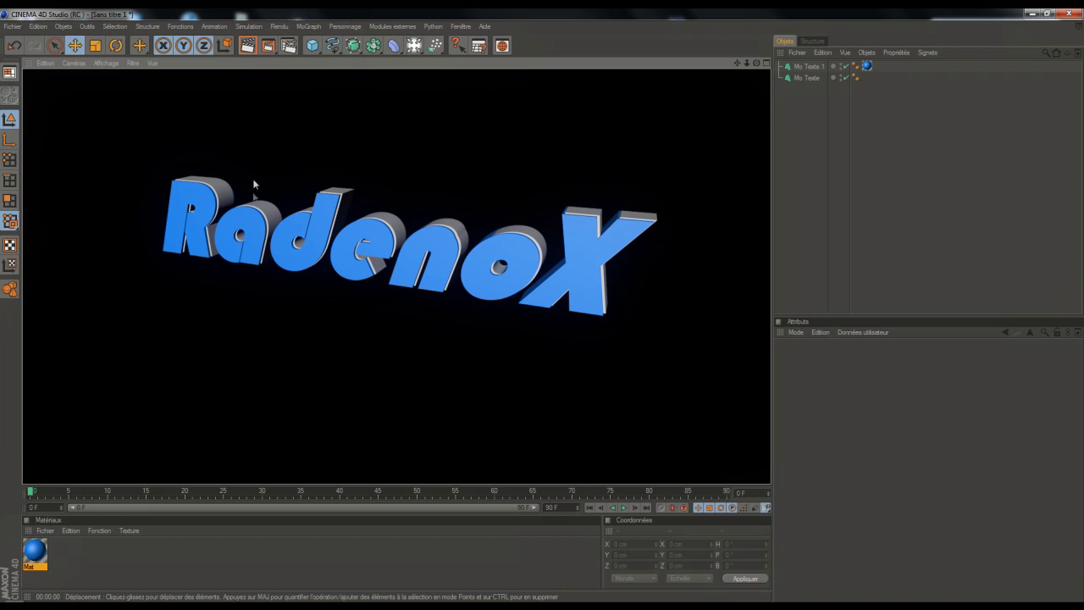
click(797, 151)
drag(757, 63, 541, 296)
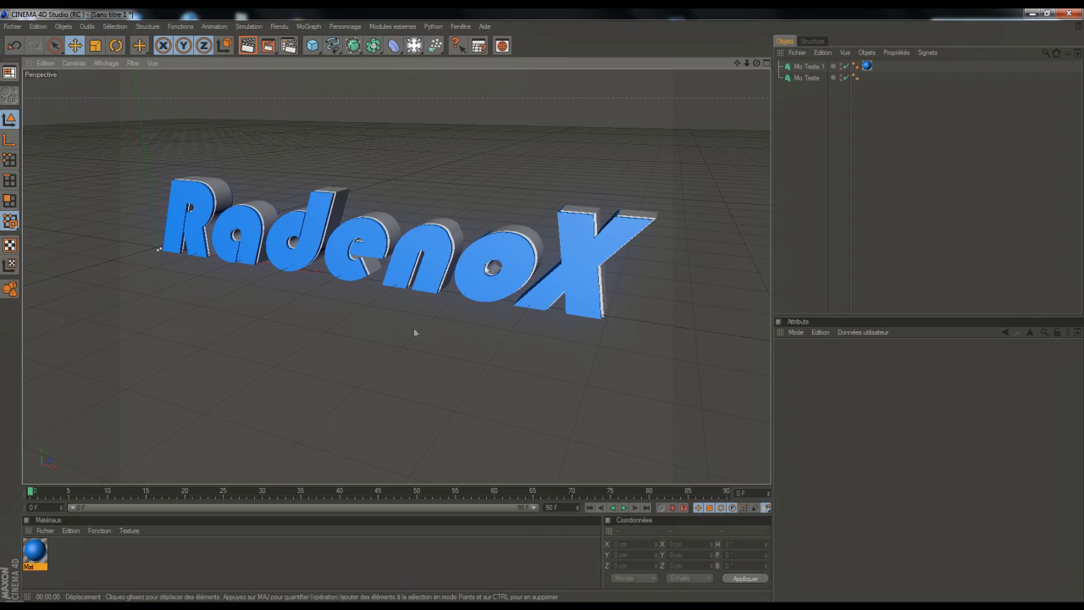
Step: Create a second material and set its colour to black with R 0, V 0 and B 0
double_click(195, 547)
double_click(42, 548)
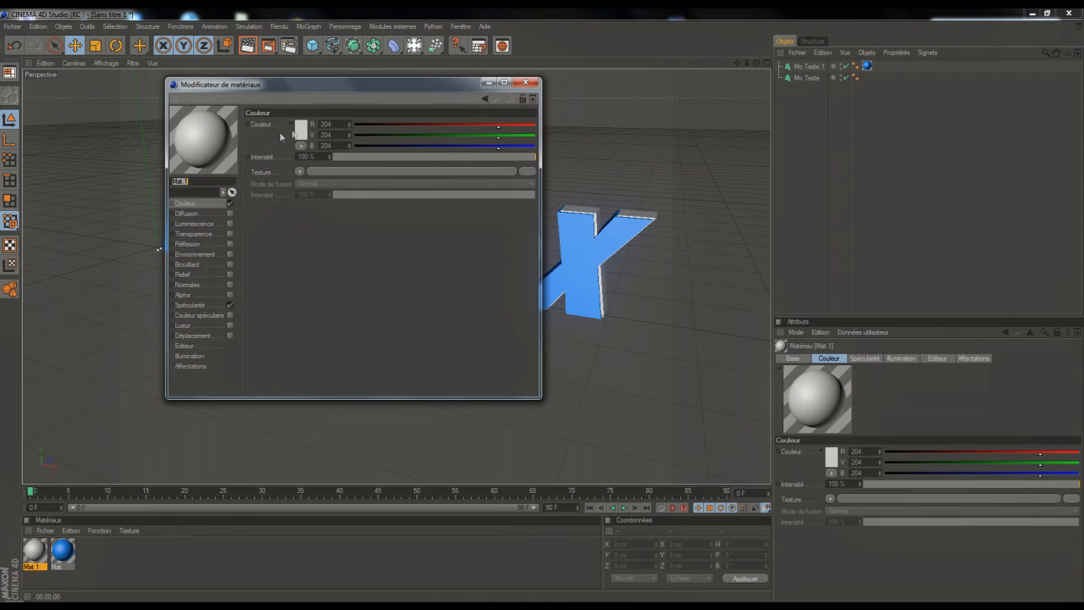
click(299, 130)
click(281, 185)
click(526, 82)
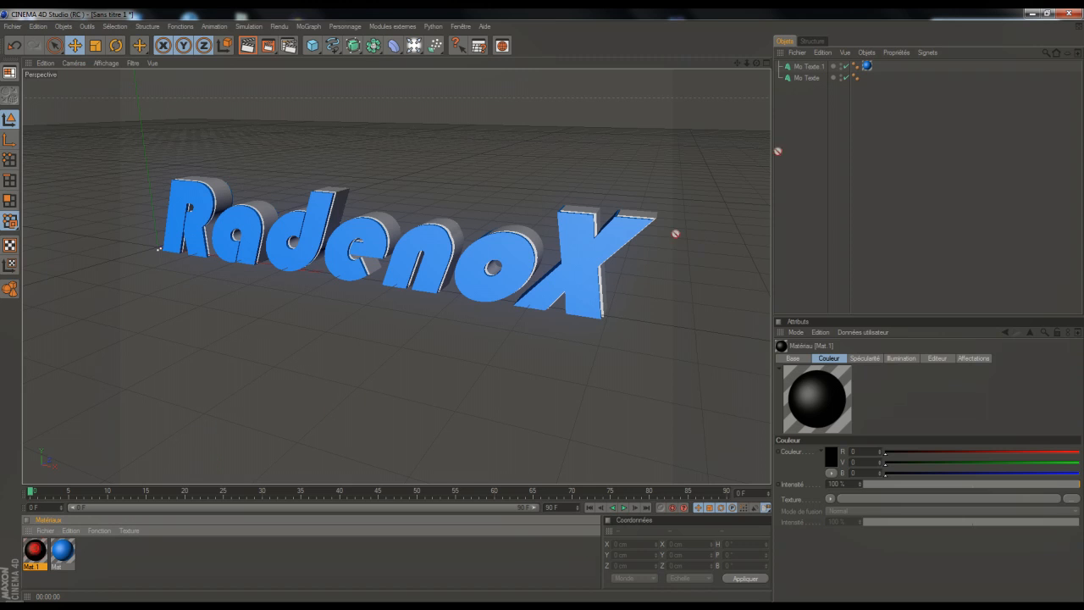
Step: Apply the black material to the original Mo Texte object and render the view
drag(822, 82, 822, 82)
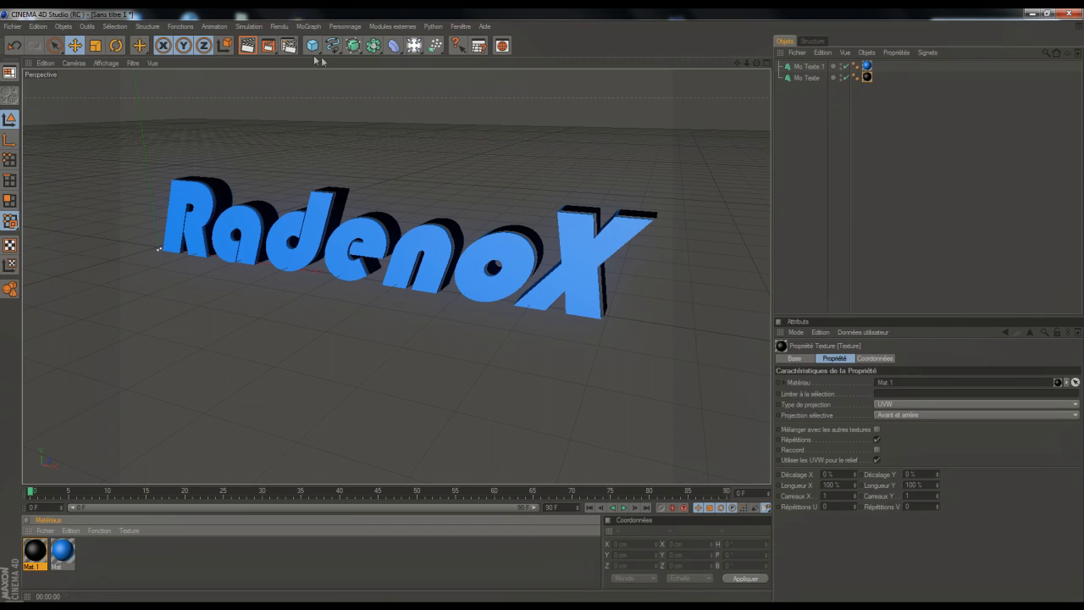
click(246, 44)
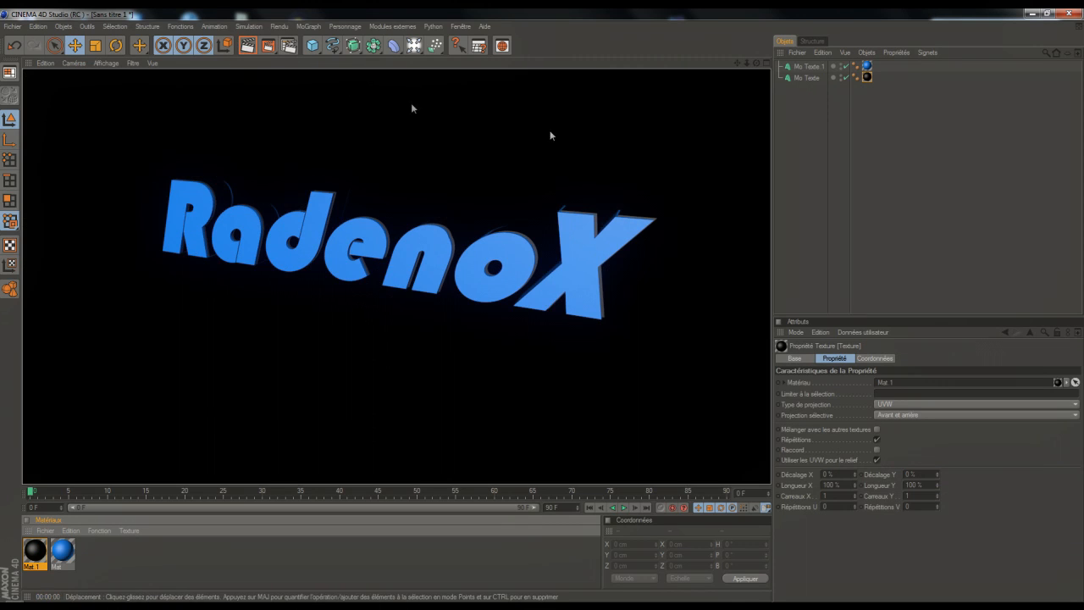
Step: Remove the black material tag from the original Mo Texte object and render the view
click(798, 138)
click(866, 77)
key(Delete)
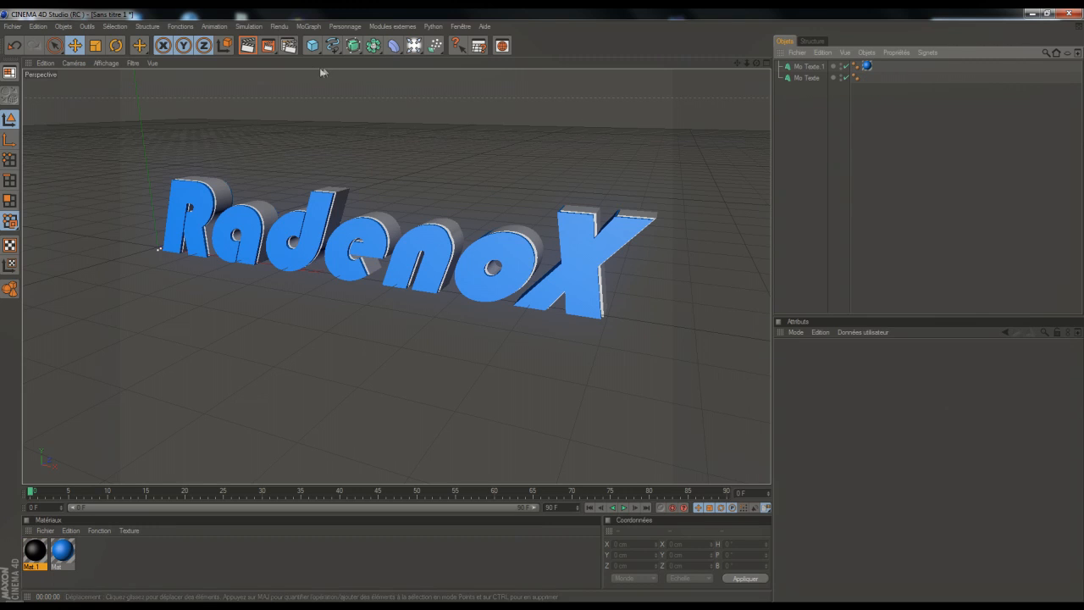
click(249, 47)
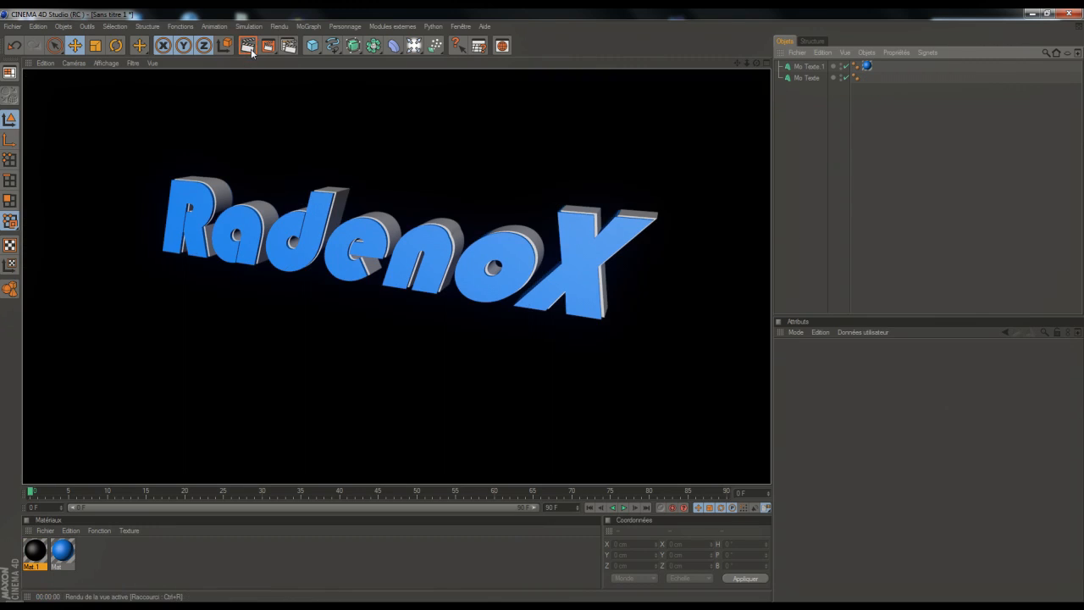
click(787, 109)
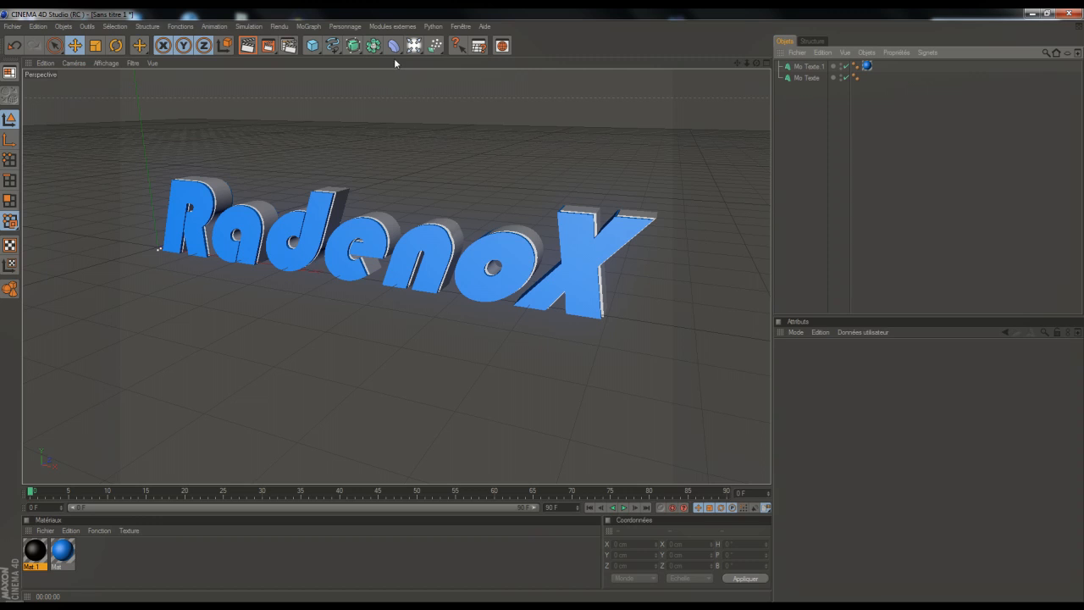
Step: Add a Capsule primitive and raise it above the start of the text to about Y 277.6 cm
click(309, 26)
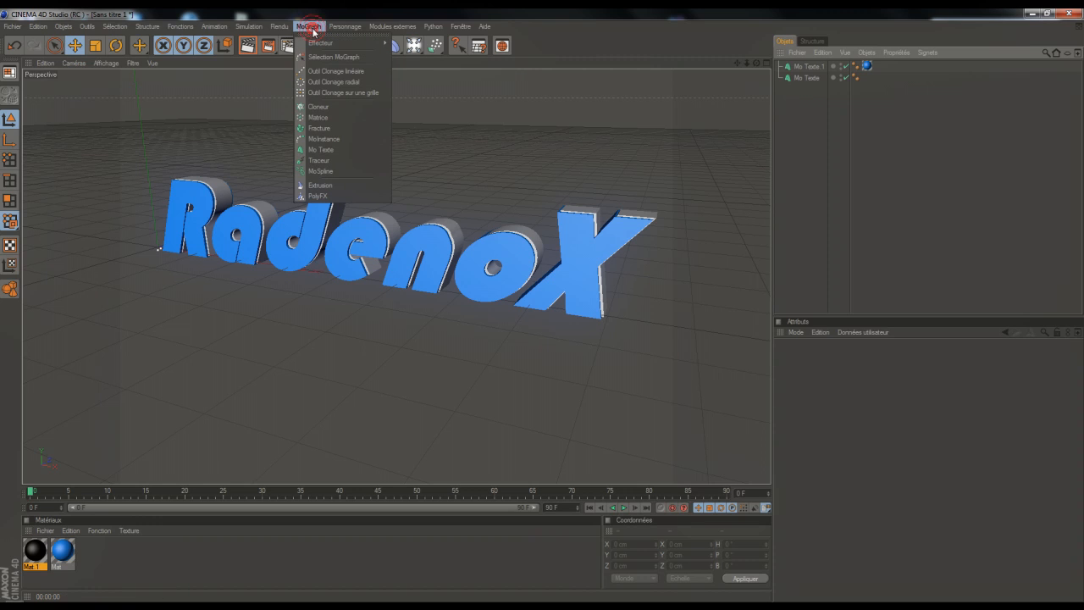
mouse_move(271, 31)
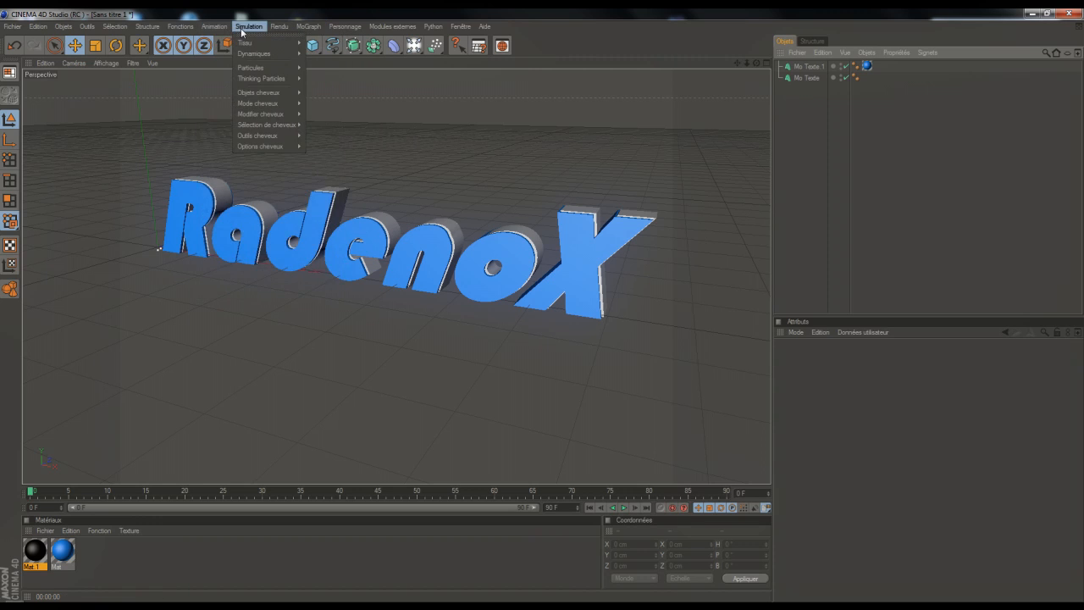
mouse_move(181, 30)
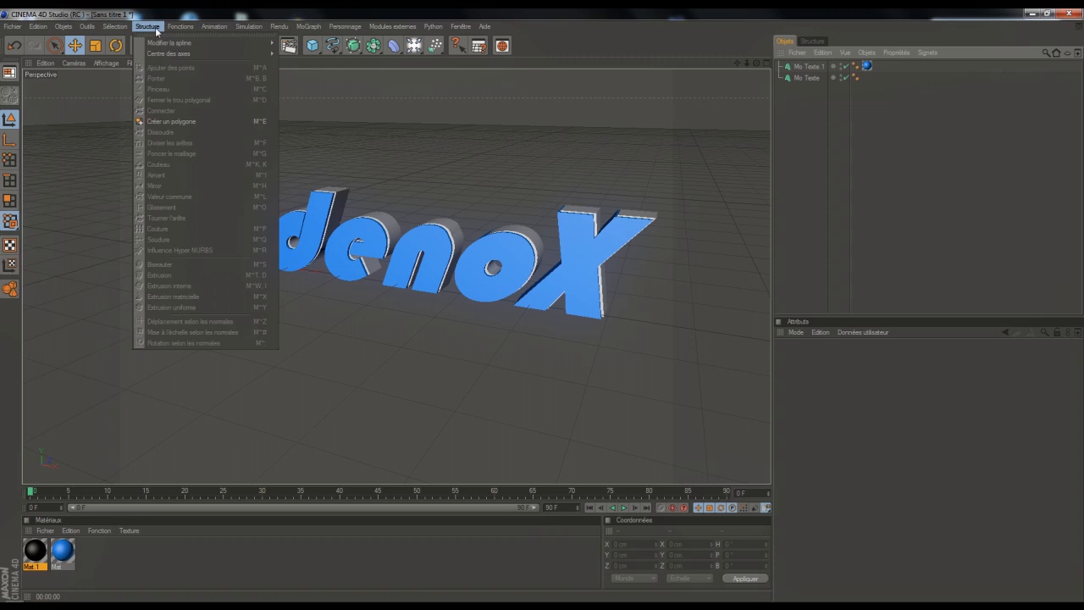
mouse_move(115, 30)
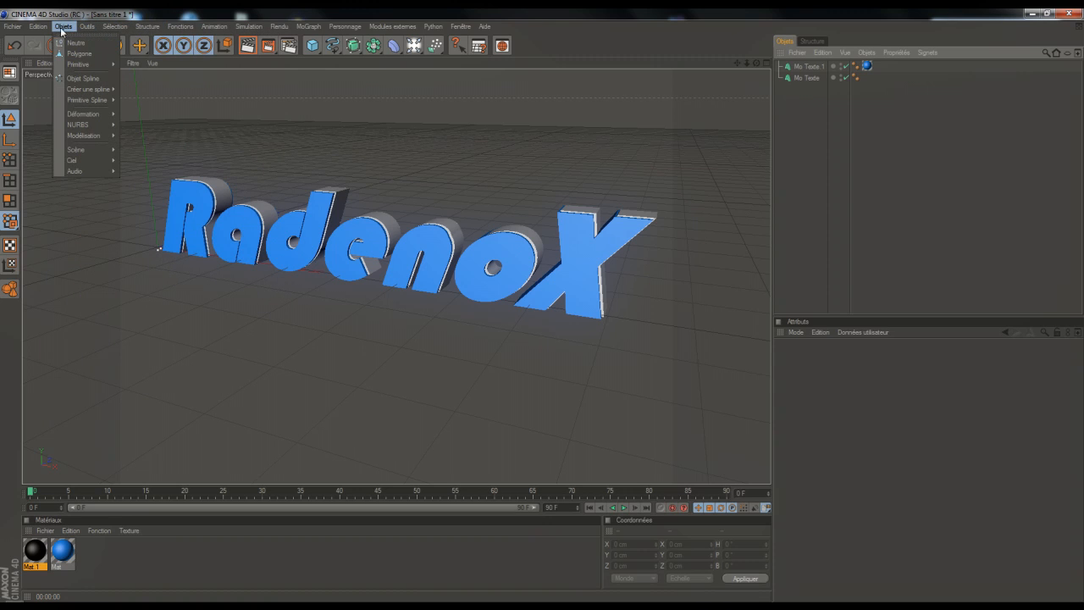
mouse_move(86, 66)
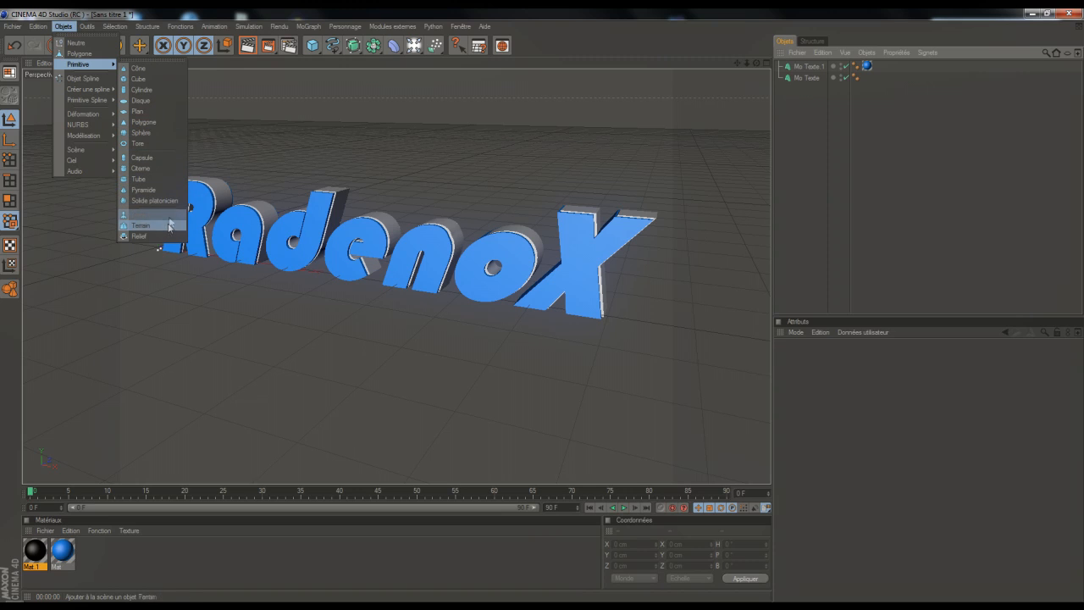
click(158, 158)
drag(141, 185, 141, 106)
drag(747, 64, 805, 110)
scroll(563, 148, down, 2)
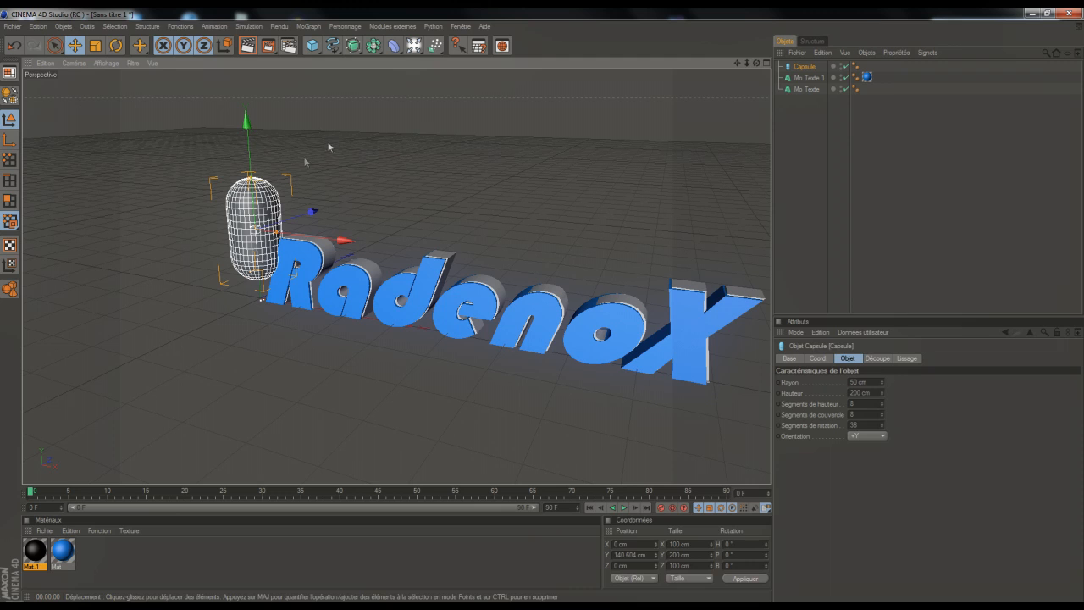
drag(246, 122, 248, 53)
Step: Thin the capsule to a radius of about 11.2 cm in the orthographic views
middle_click(251, 155)
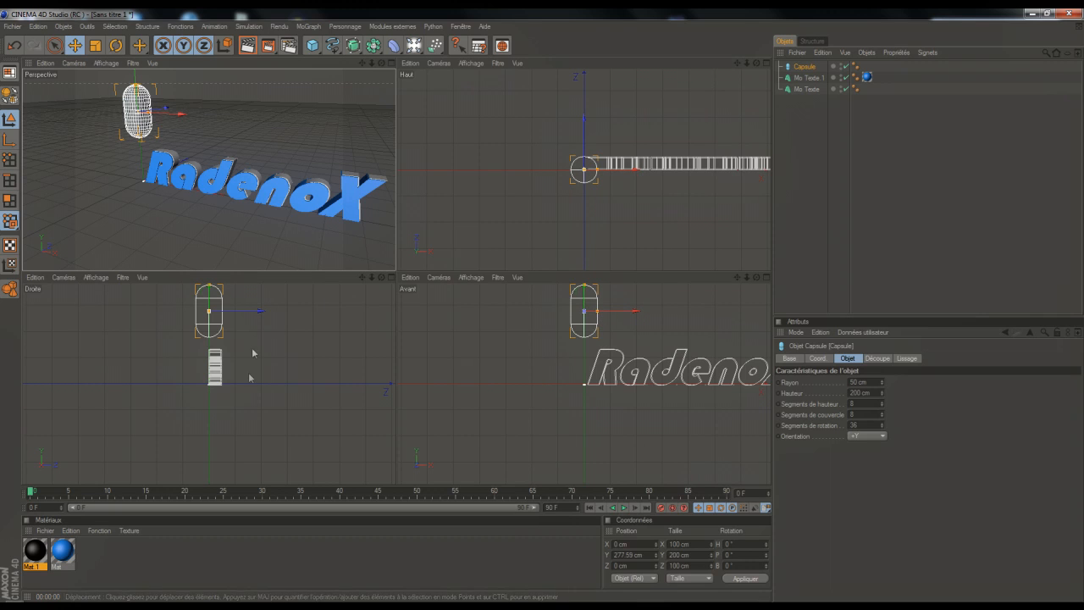
drag(209, 312, 208, 311)
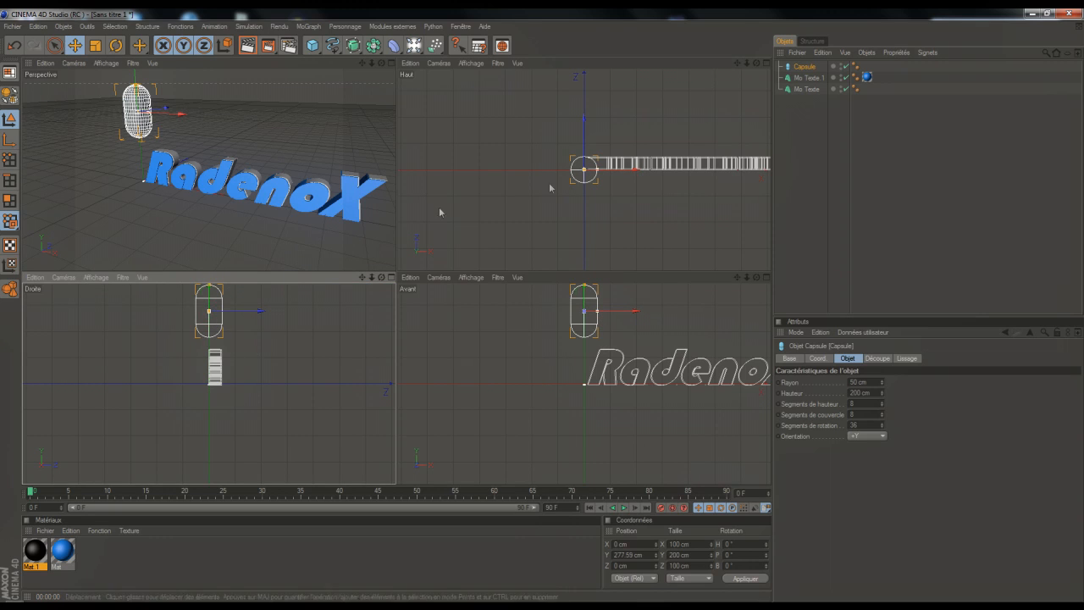
drag(597, 170, 584, 170)
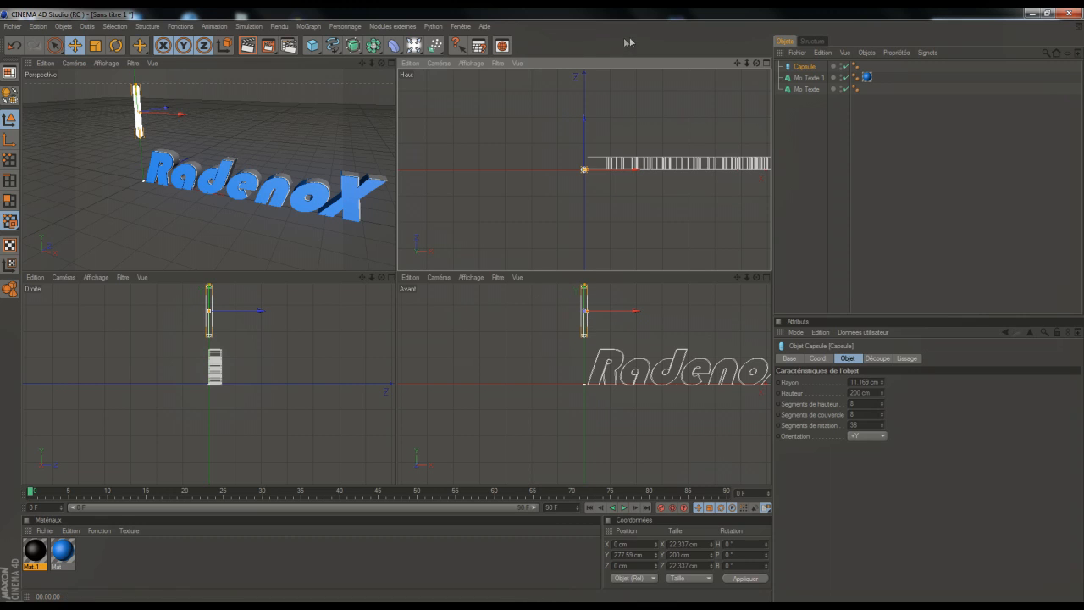
Step: Rotate the capsule to lie lengthwise along the text, at about H -219.6°, P -92.9° and B 46.9°
click(117, 46)
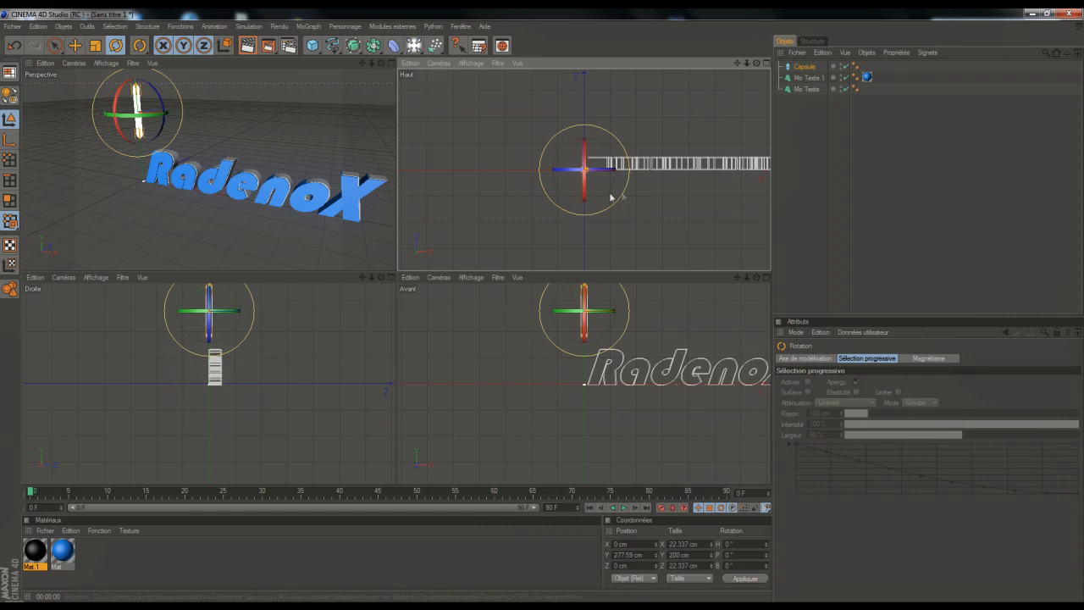
drag(618, 300, 531, 305)
drag(604, 150, 568, 169)
drag(582, 312, 586, 314)
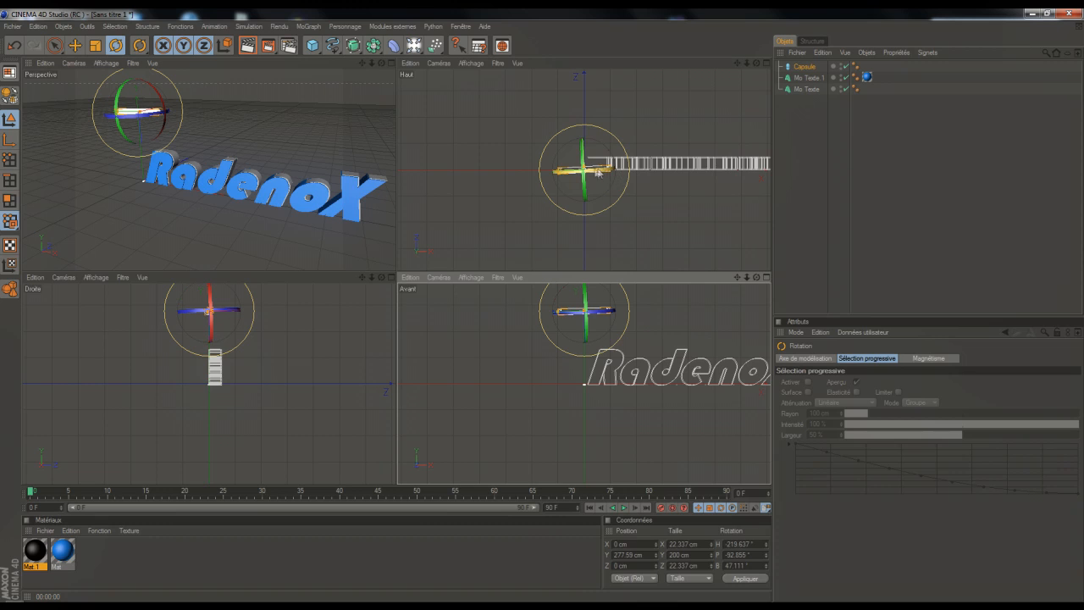
drag(613, 312, 613, 313)
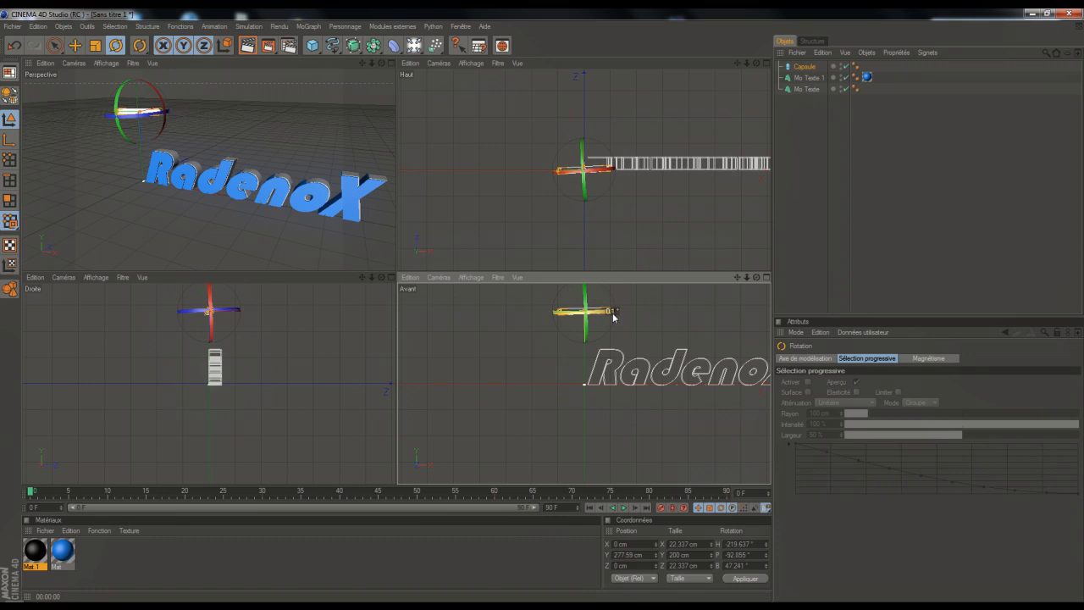
drag(613, 321, 610, 315)
Step: Fine-tune the capsule's bank rotation to about 49.8° so it lies more level
middle_click(281, 120)
mouse_move(758, 64)
mouse_down()
mouse_move(661, 67)
mouse_move(757, 62)
mouse_up()
drag(312, 157, 314, 163)
middle_click(318, 166)
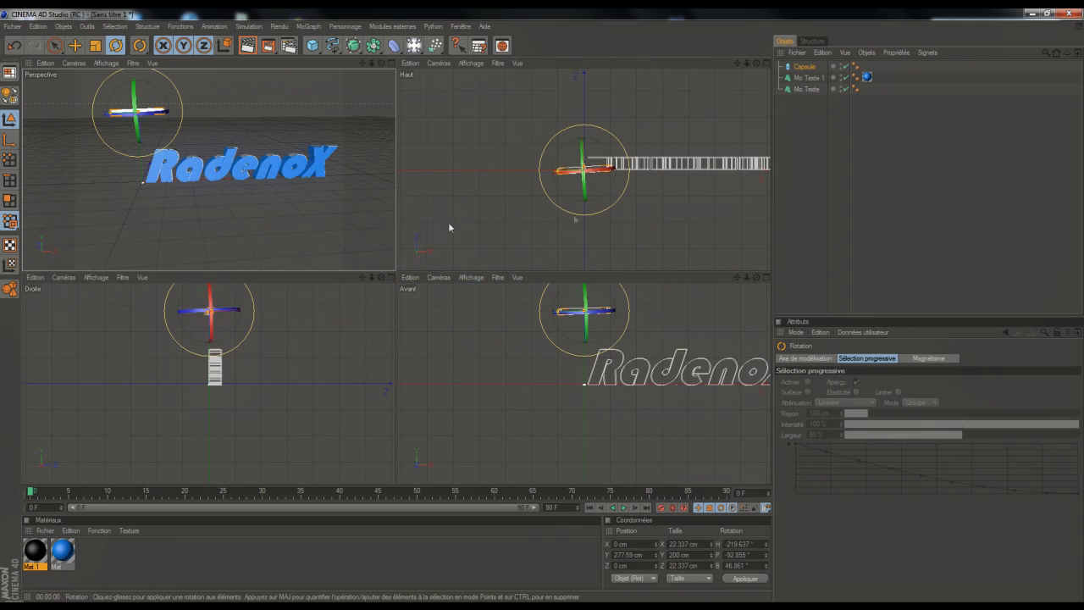
click(612, 314)
mouse_move(612, 313)
mouse_down()
mouse_move(608, 324)
mouse_move(607, 316)
mouse_up()
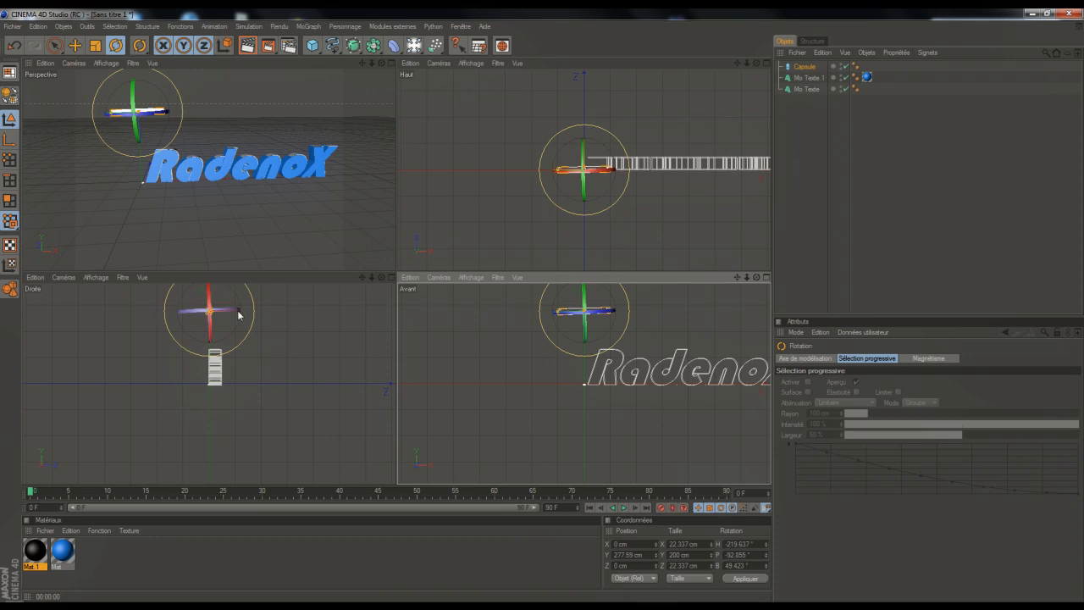
click(237, 315)
drag(236, 314, 237, 320)
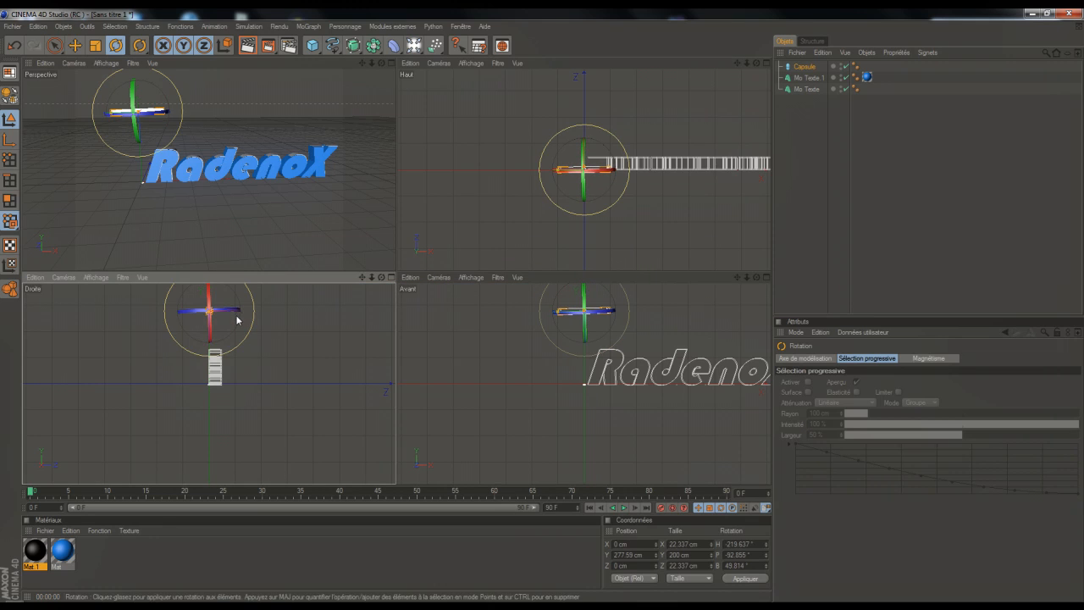
middle_click(276, 144)
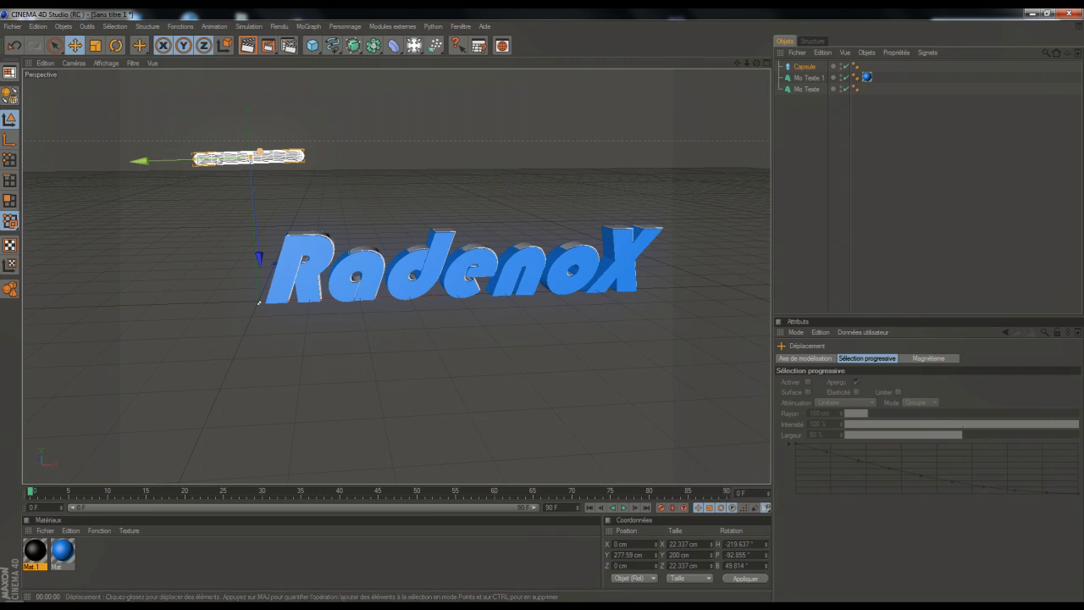
Step: Move the capsule just above the letters and centre it on their depth, at about X 159.8, Y 182.2 and Z 22.6 cm
drag(152, 165, 225, 159)
drag(334, 241, 341, 303)
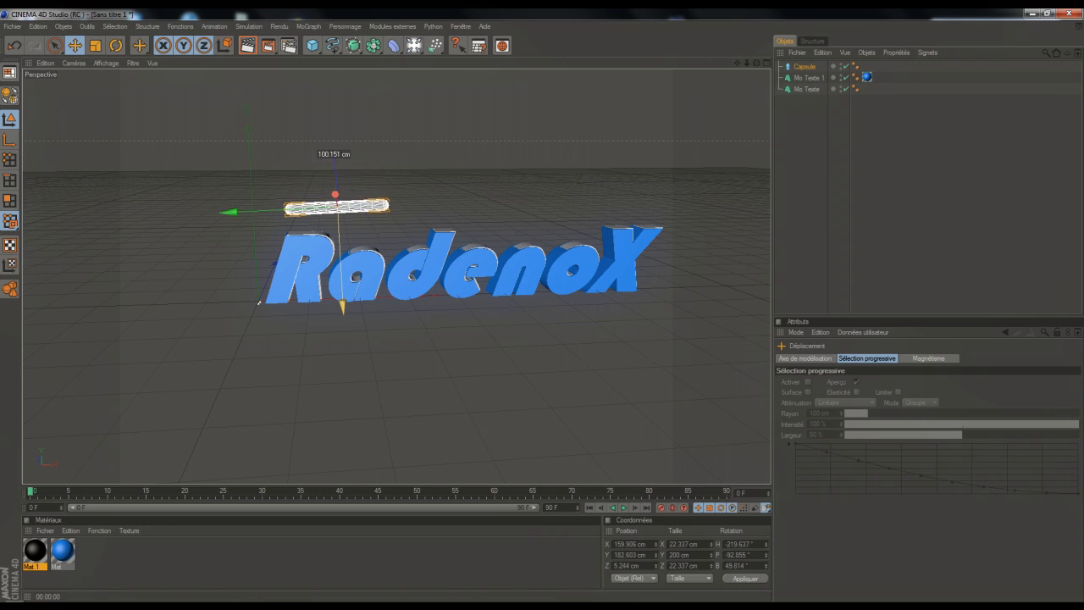
drag(756, 63, 1017, 88)
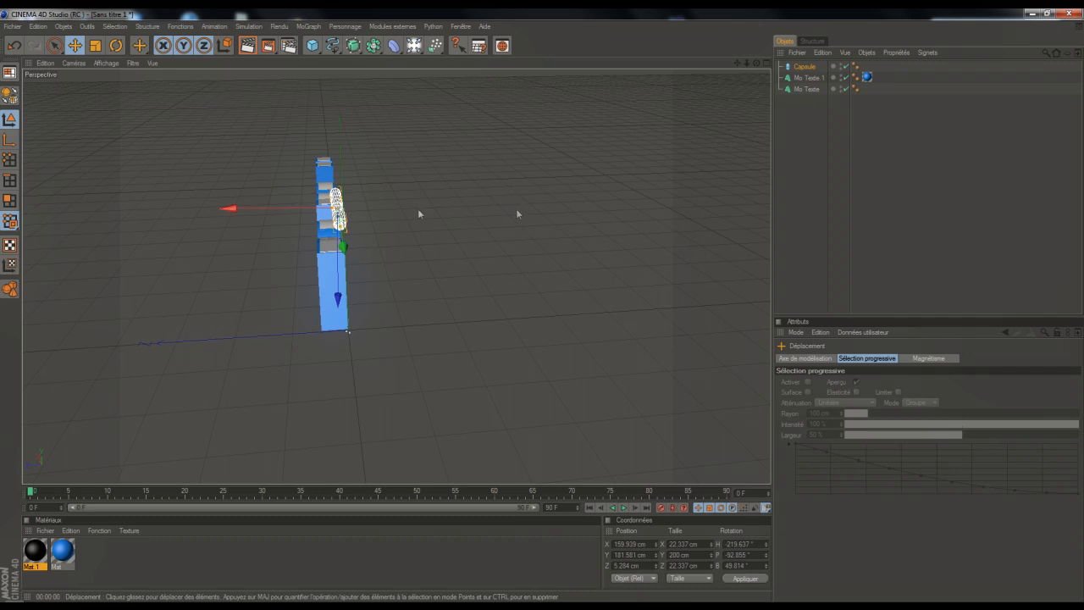
drag(246, 211, 237, 211)
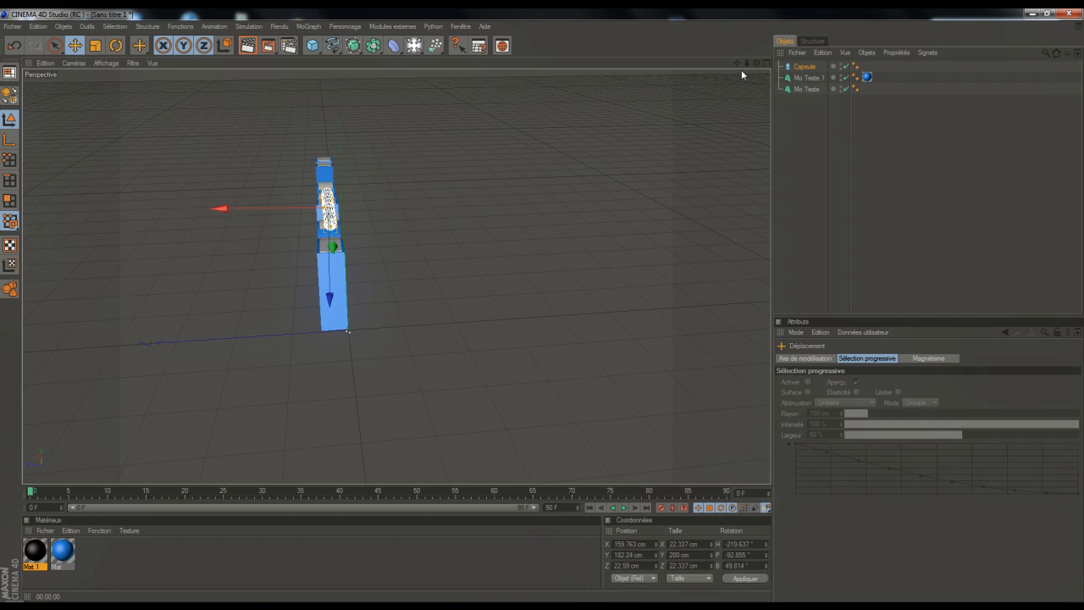
mouse_move(757, 62)
mouse_down()
mouse_move(640, 67)
mouse_move(749, 72)
mouse_up()
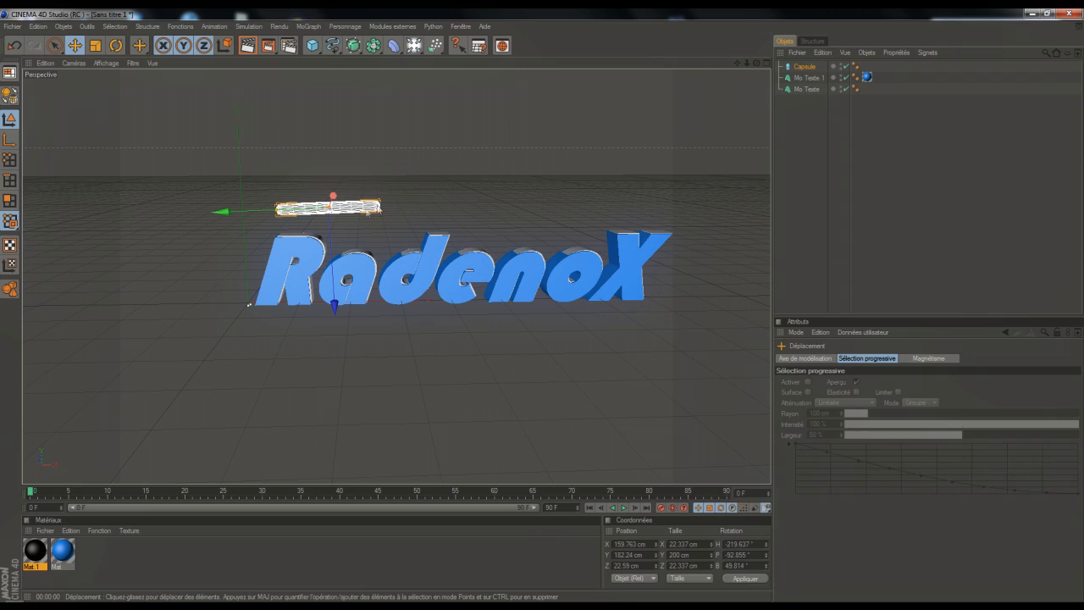
Step: Reduce the capsule's radius to about 8 cm
click(369, 209)
drag(330, 213, 329, 203)
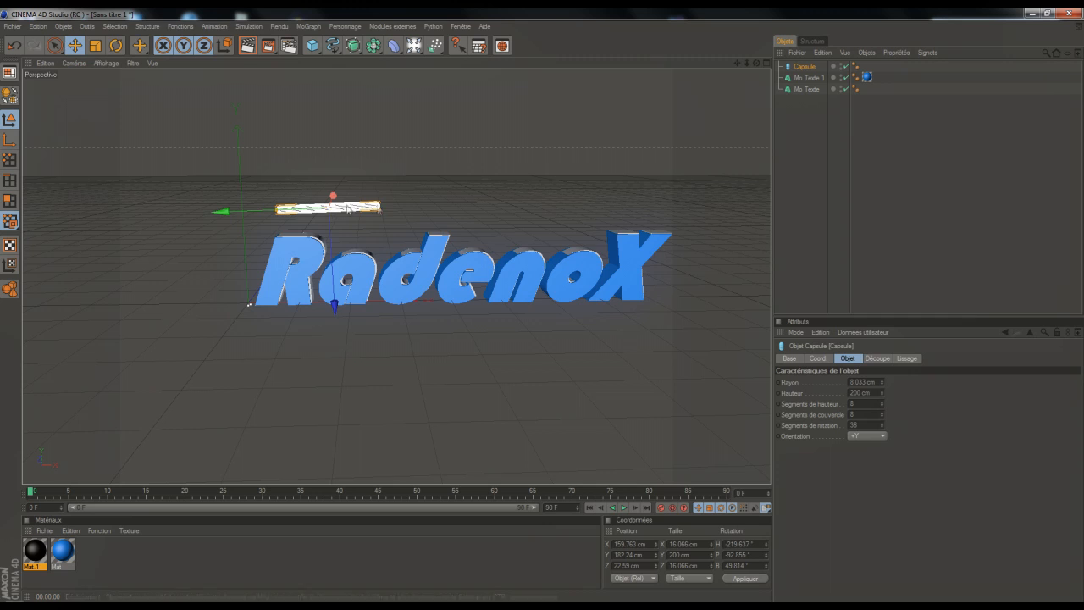
middle_click(368, 199)
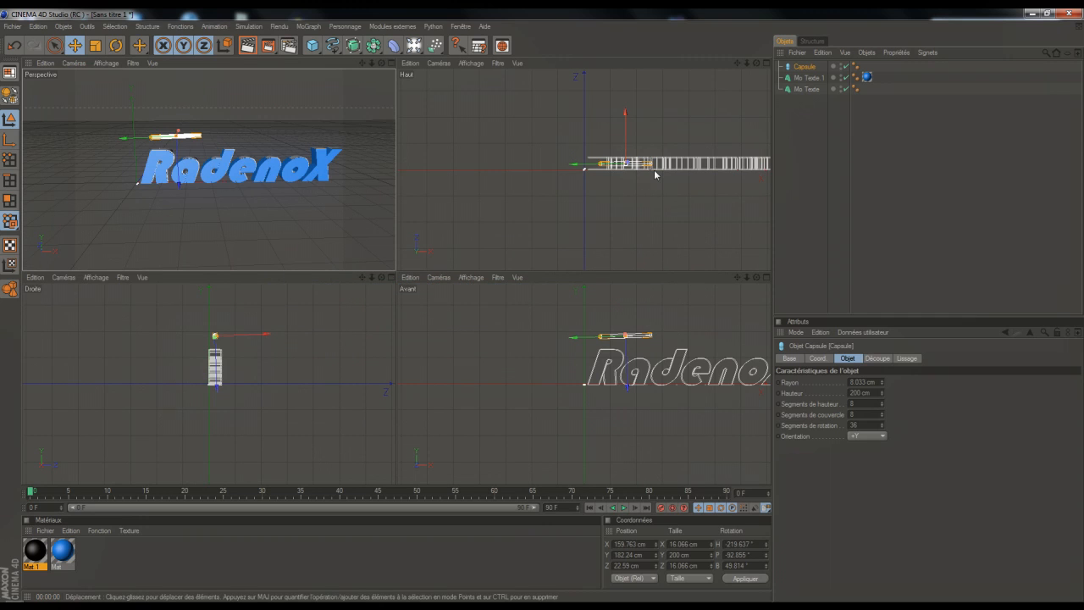
click(651, 339)
drag(215, 337, 396, 305)
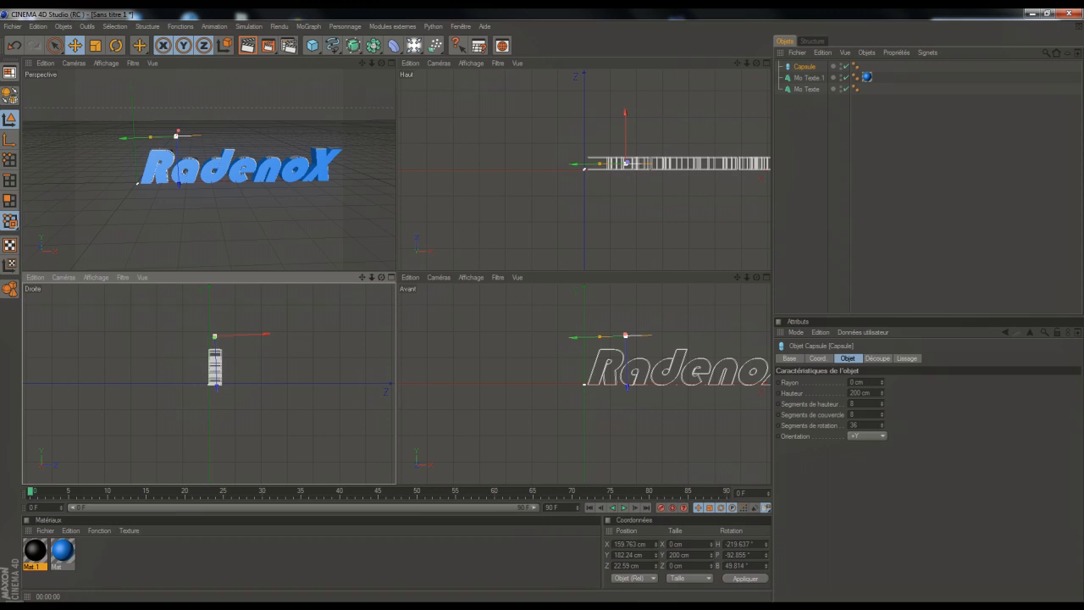
key(ctrl+z)
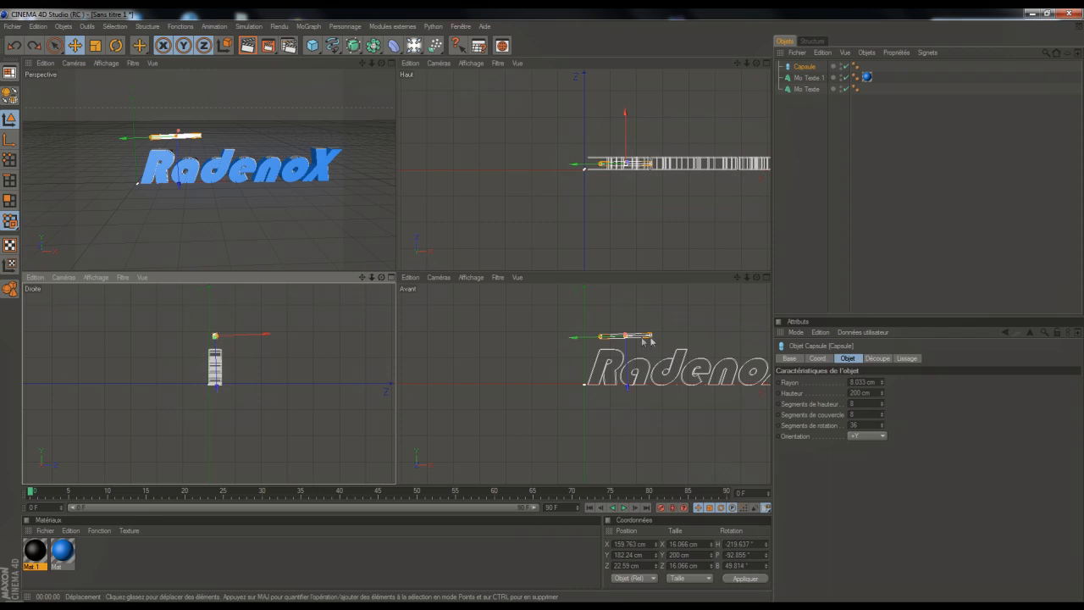
drag(654, 337, 658, 338)
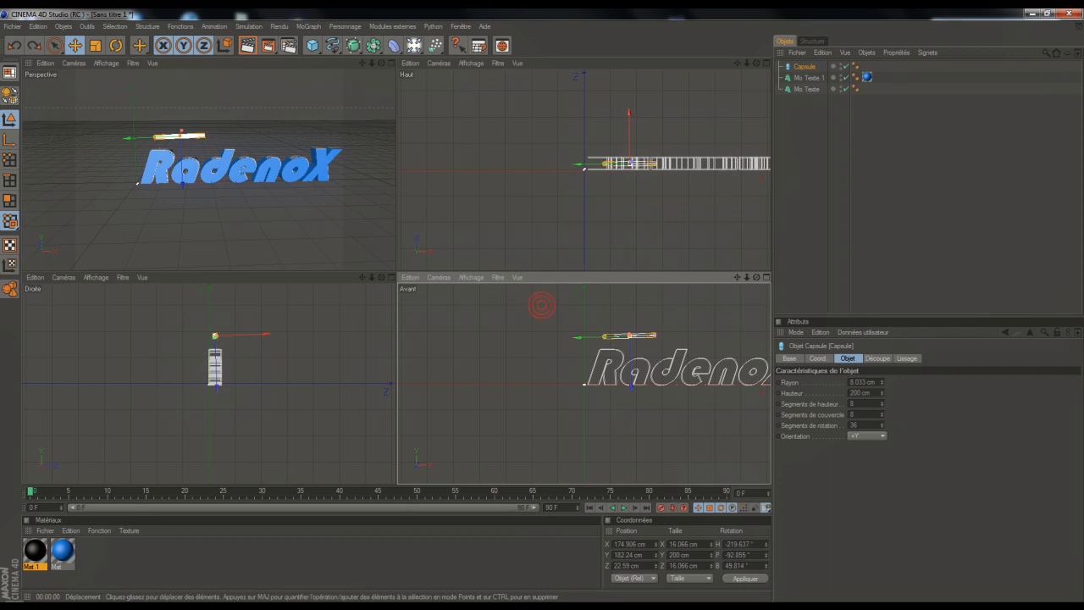
key(ctrl+z)
Step: Lengthen the capsule to a height of about 728.9 cm and shift it to about X 423.5 cm to span the text
scroll(641, 170, up, 4)
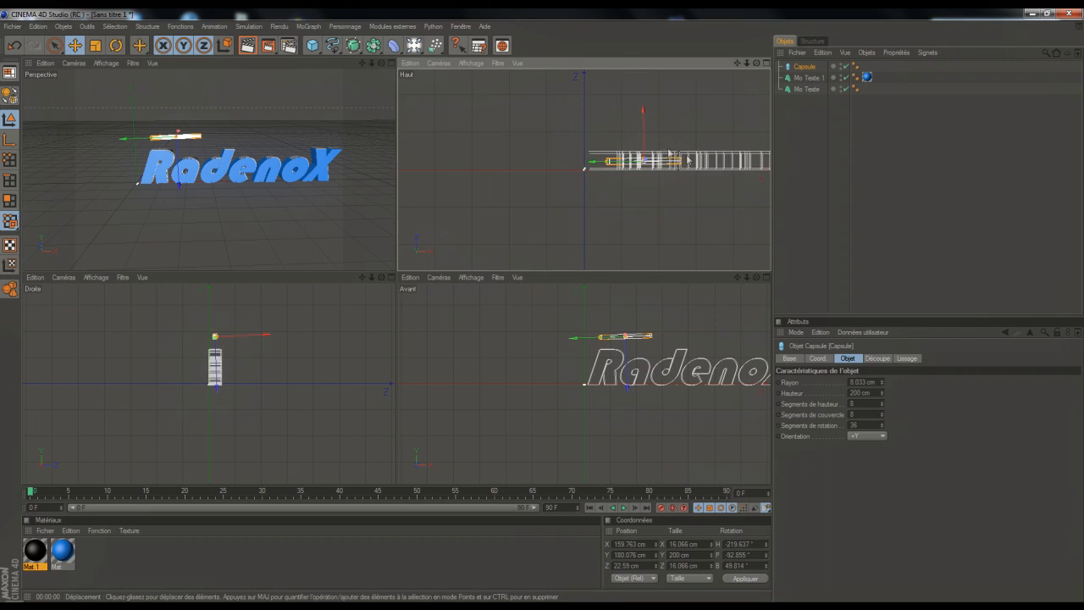
drag(641, 151, 460, 150)
drag(125, 142, 172, 135)
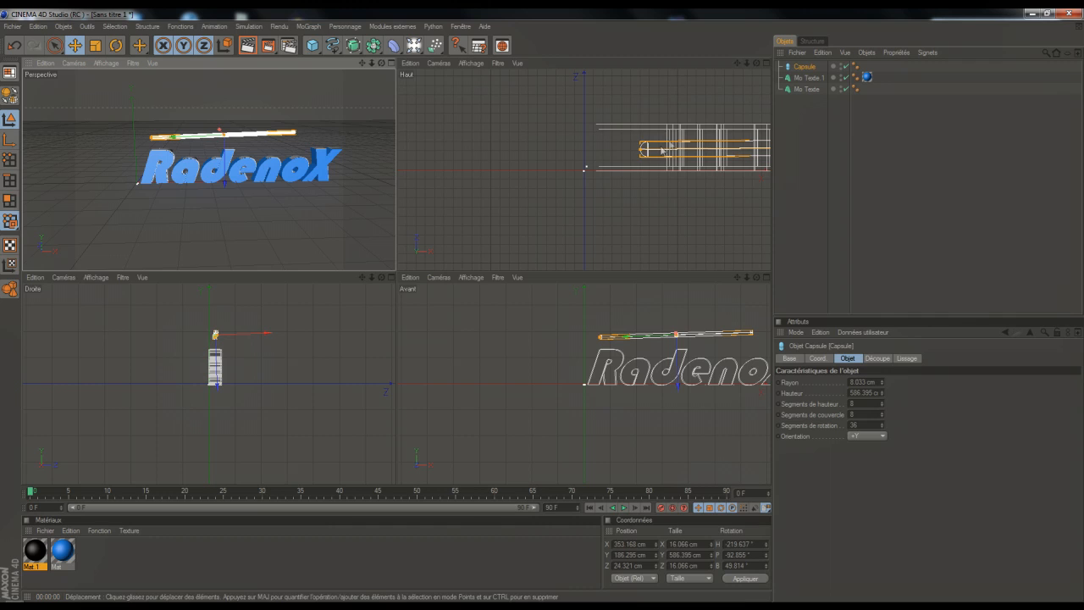
drag(641, 151, 573, 150)
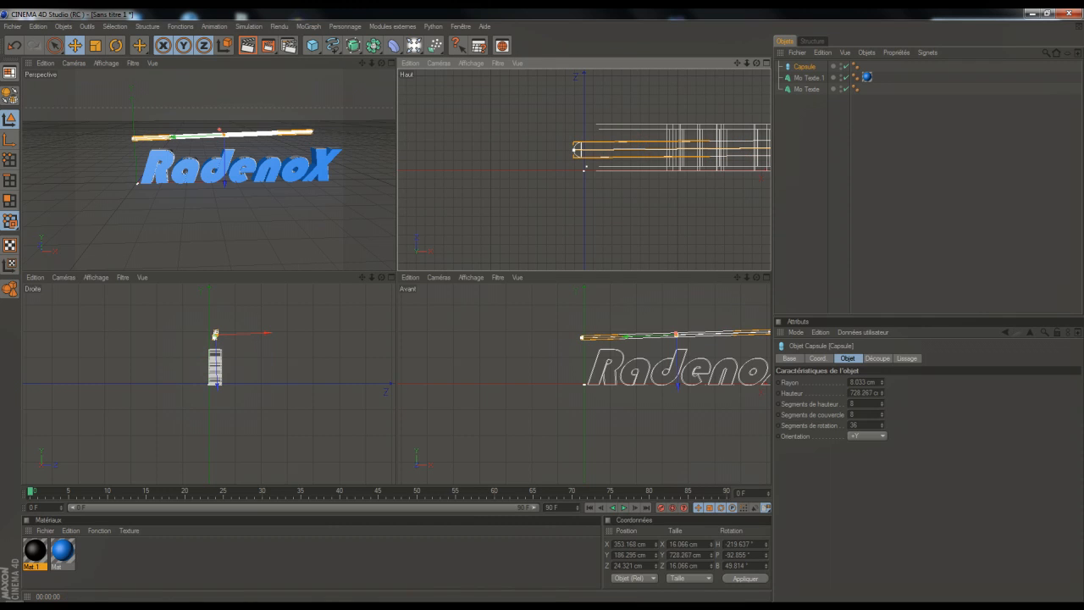
drag(172, 140, 190, 135)
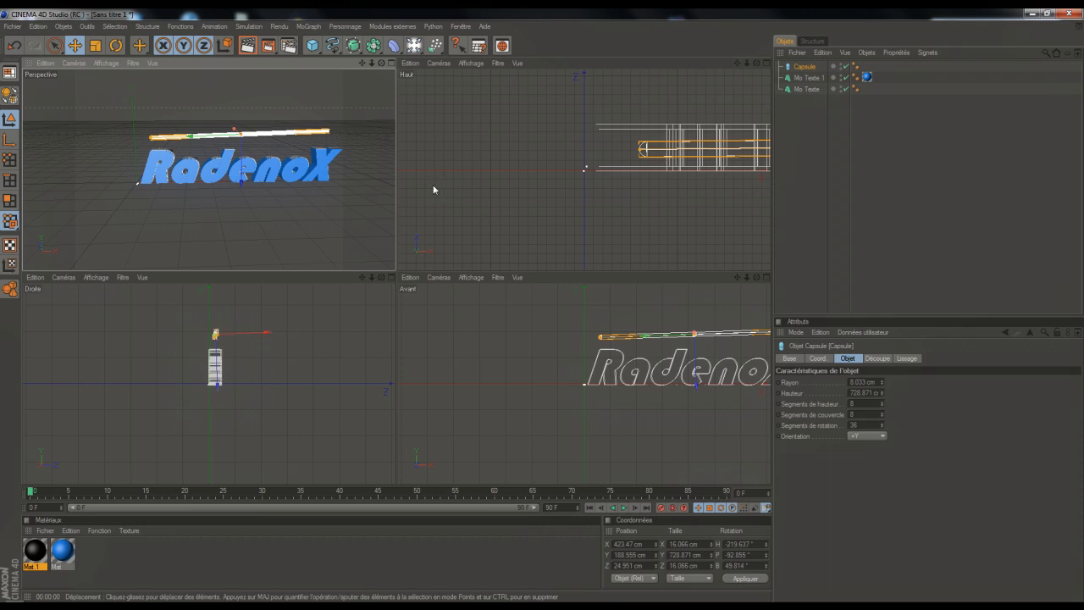
Step: Render the perspective view from a slightly adjusted angle to check the long capsule above the RadenoX text
middle_click(294, 179)
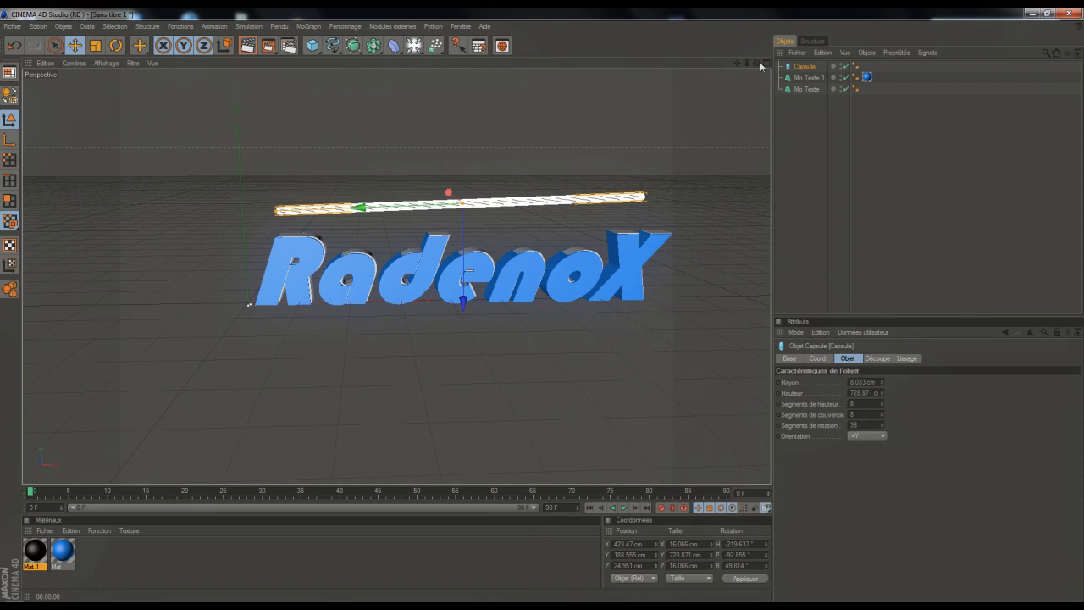
drag(757, 62, 736, 60)
click(248, 45)
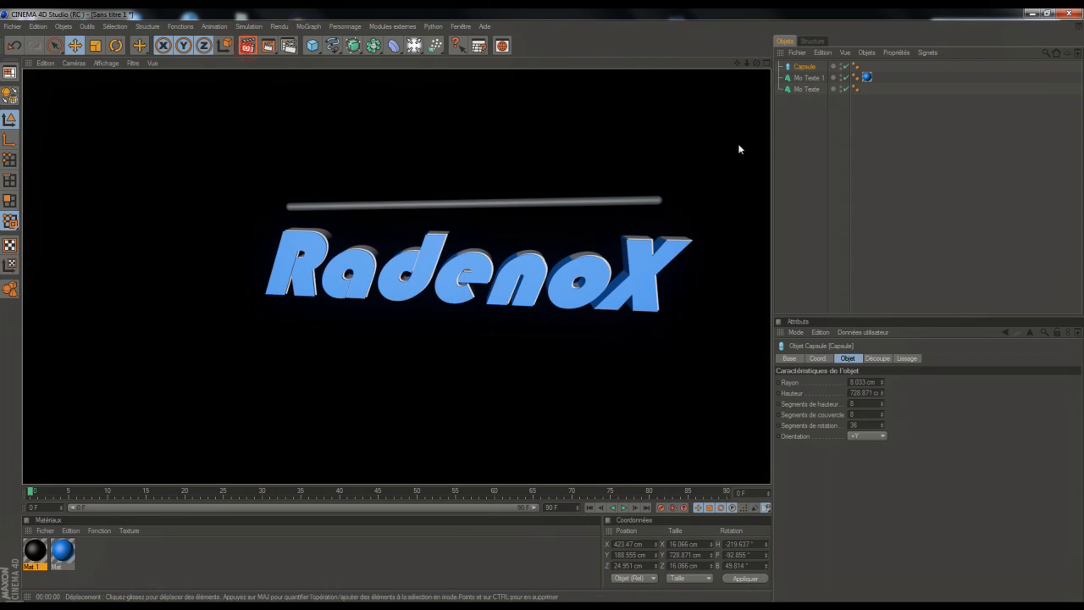
click(812, 149)
click(470, 205)
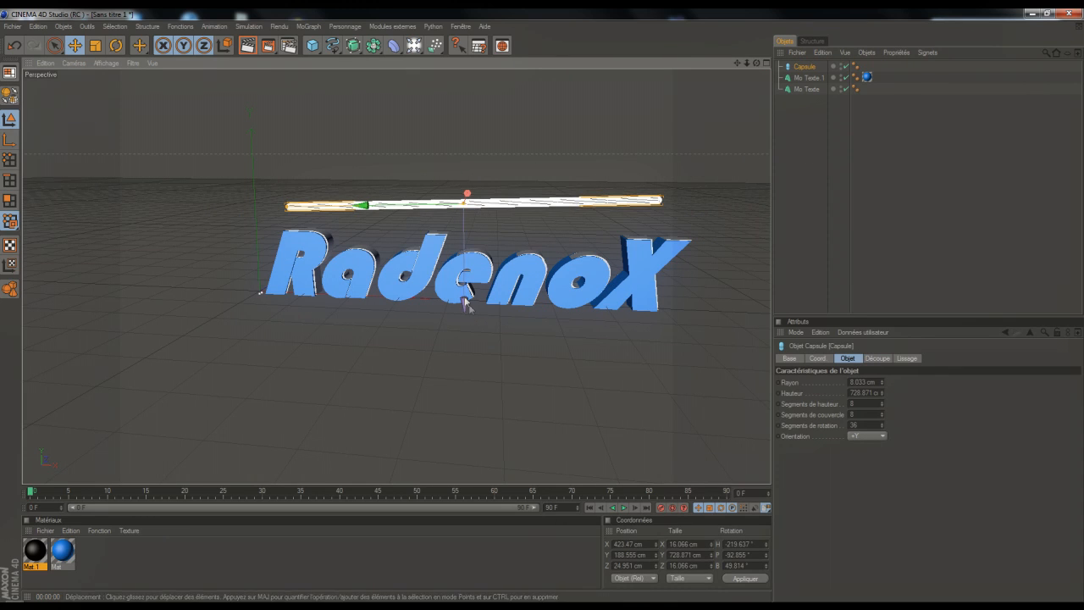
Step: Move the capsule just below the letters, to about X 400.3, Y -54.2 and Z 34 cm, and lengthen it to about 815.2 cm
drag(467, 299, 465, 416)
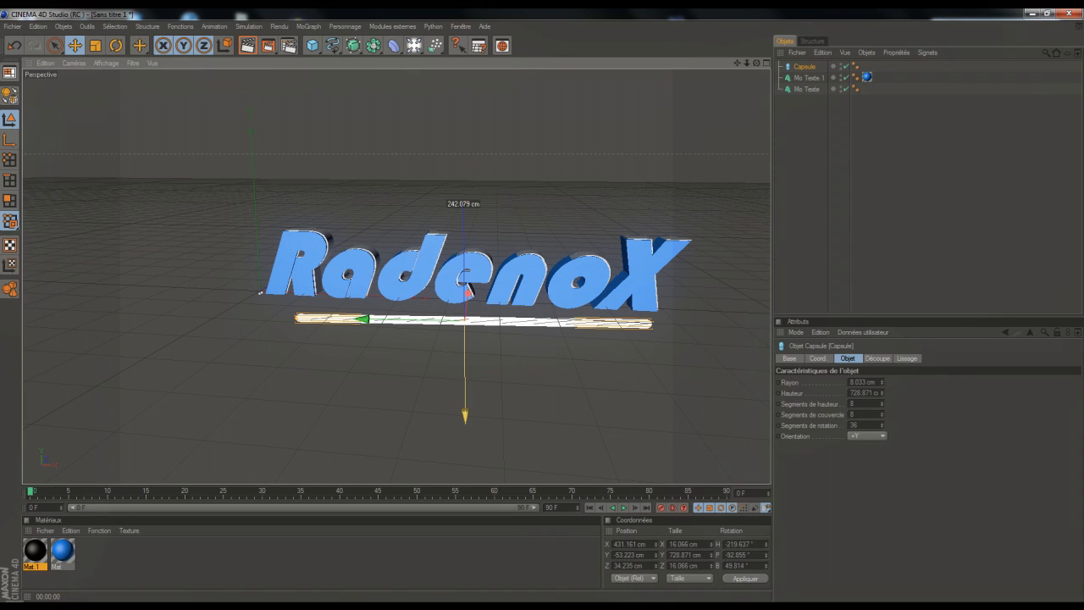
middle_click(425, 302)
drag(654, 141, 607, 141)
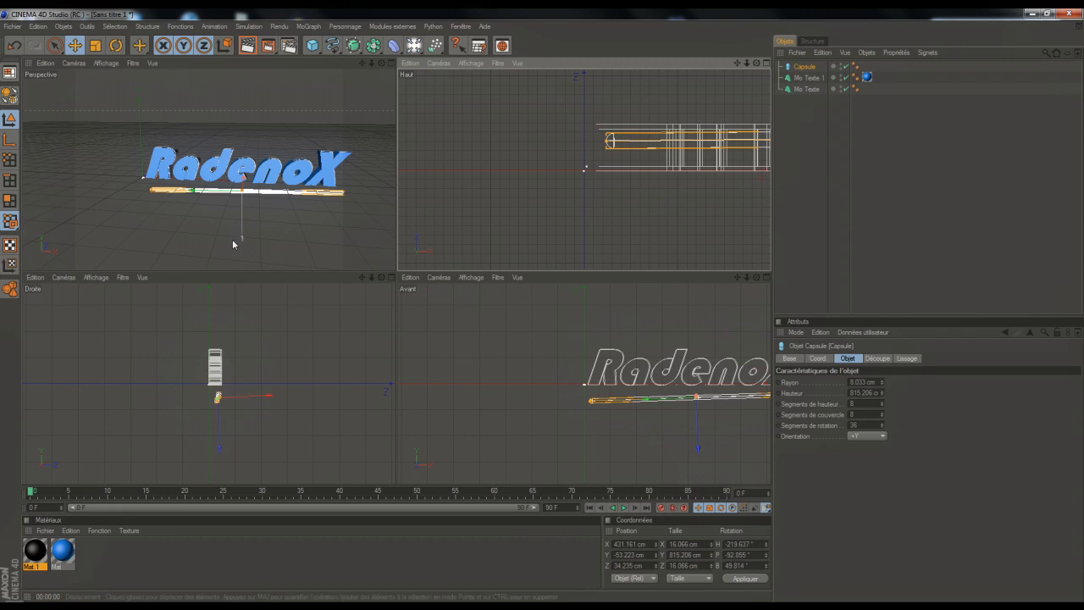
drag(215, 194, 208, 194)
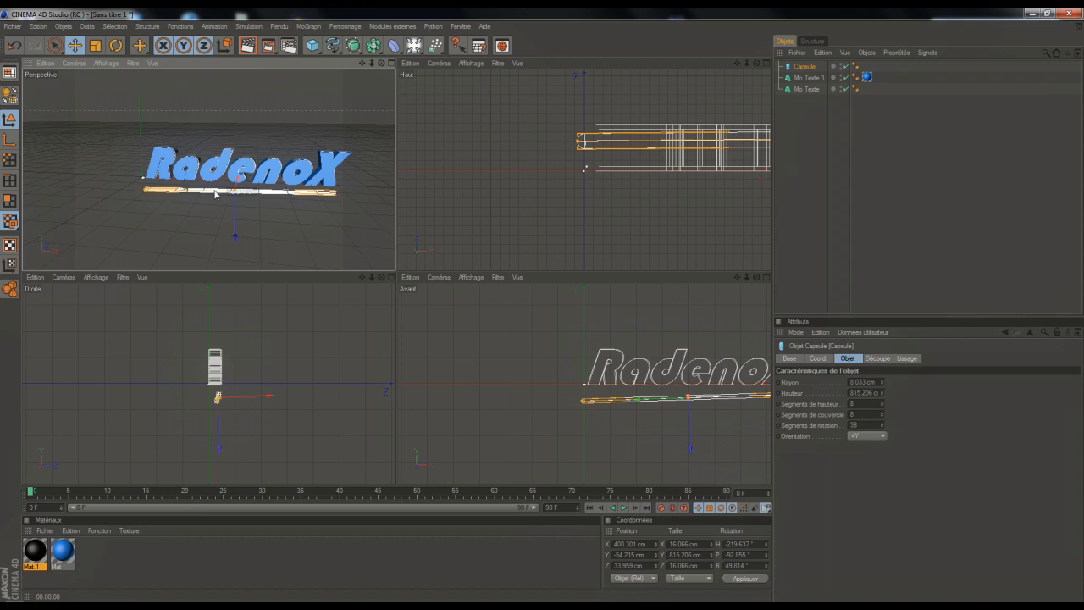
Step: Render the enlarged perspective view to check the capsule placed as an underline beneath the RadenoX text
key(ctrl+r)
middle_click(332, 200)
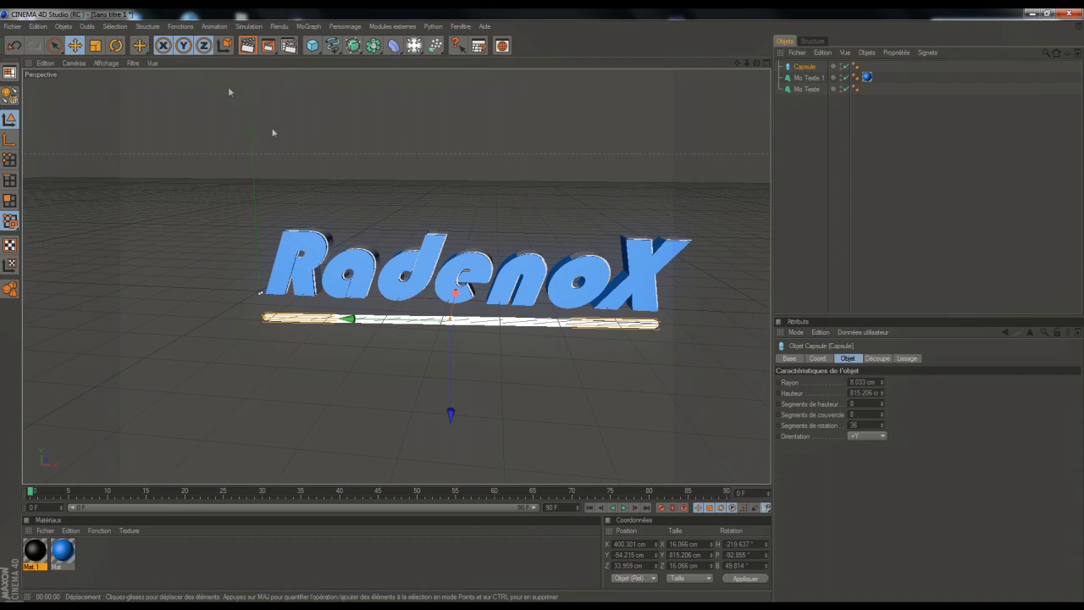
key(ctrl+r)
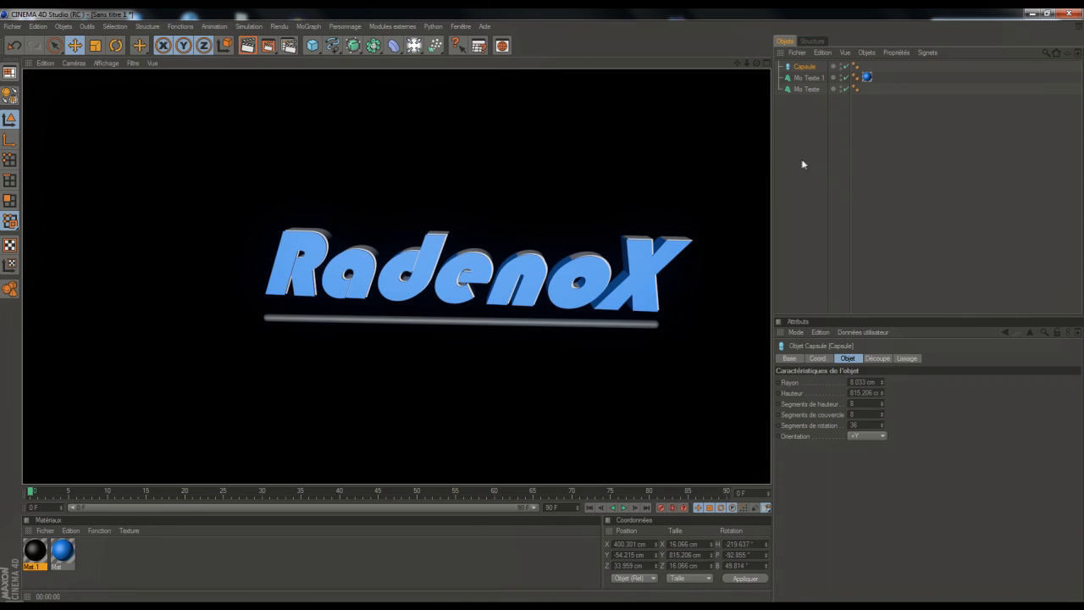
click(807, 151)
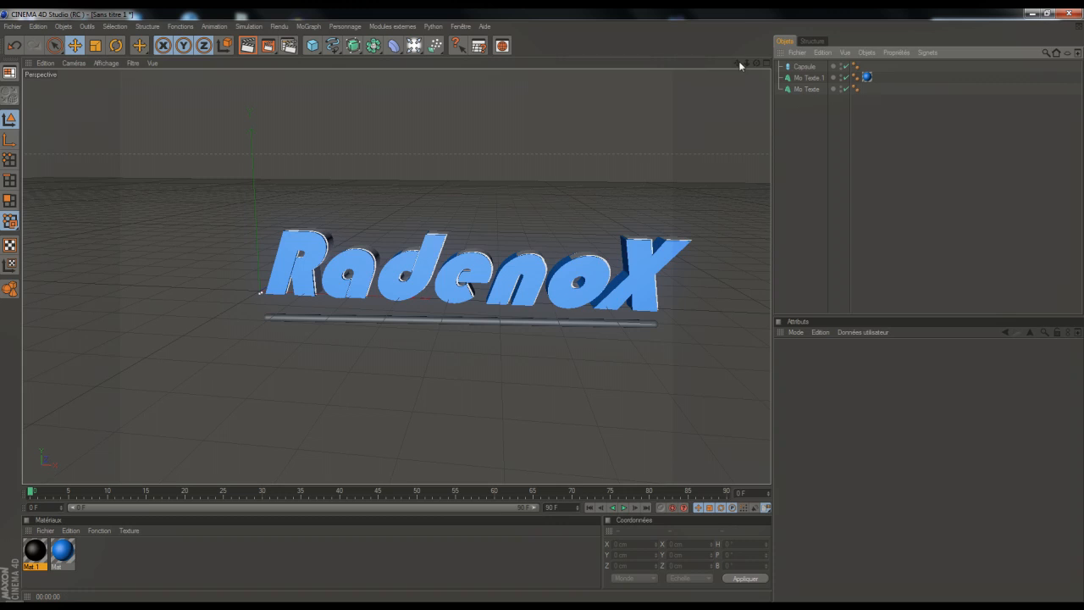
drag(737, 63, 707, 62)
click(335, 605)
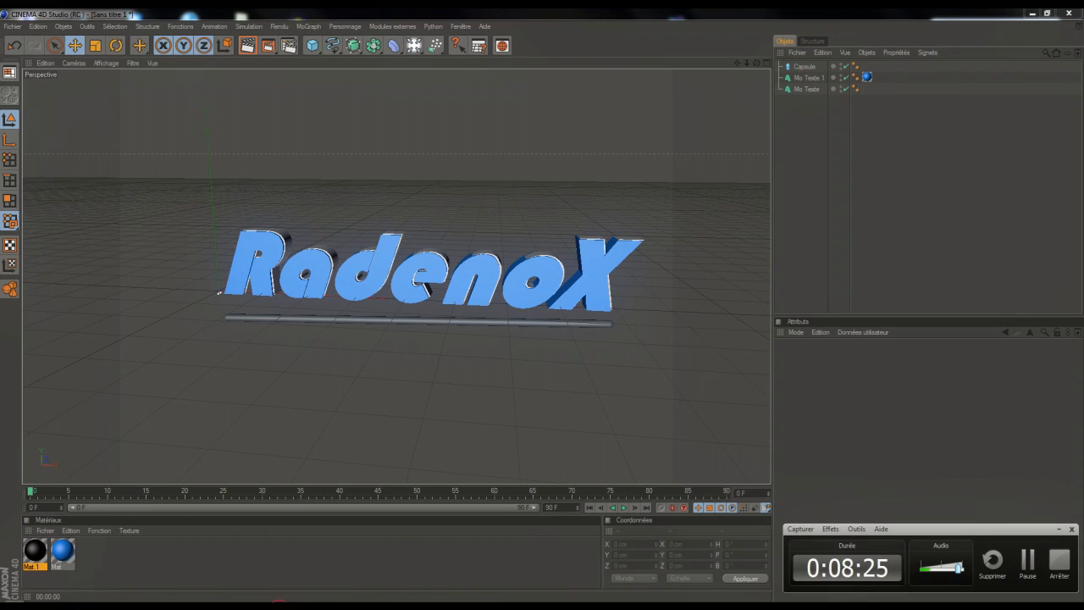
Step: Create a new material for the capsule and set its colour to turquoise green with R 0, V 255 and B 178
click(324, 322)
double_click(133, 554)
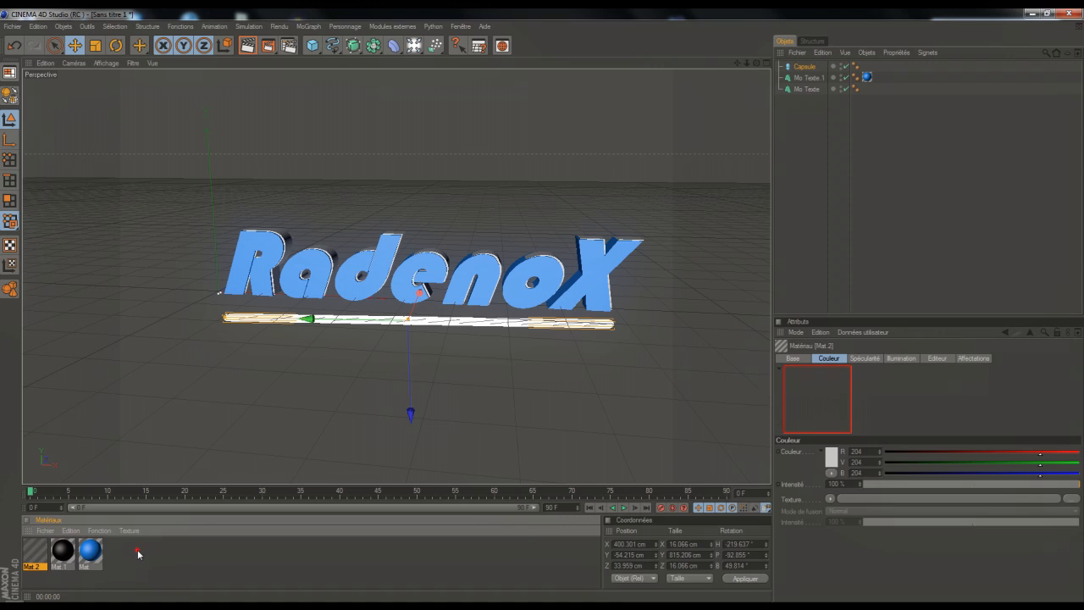
double_click(38, 554)
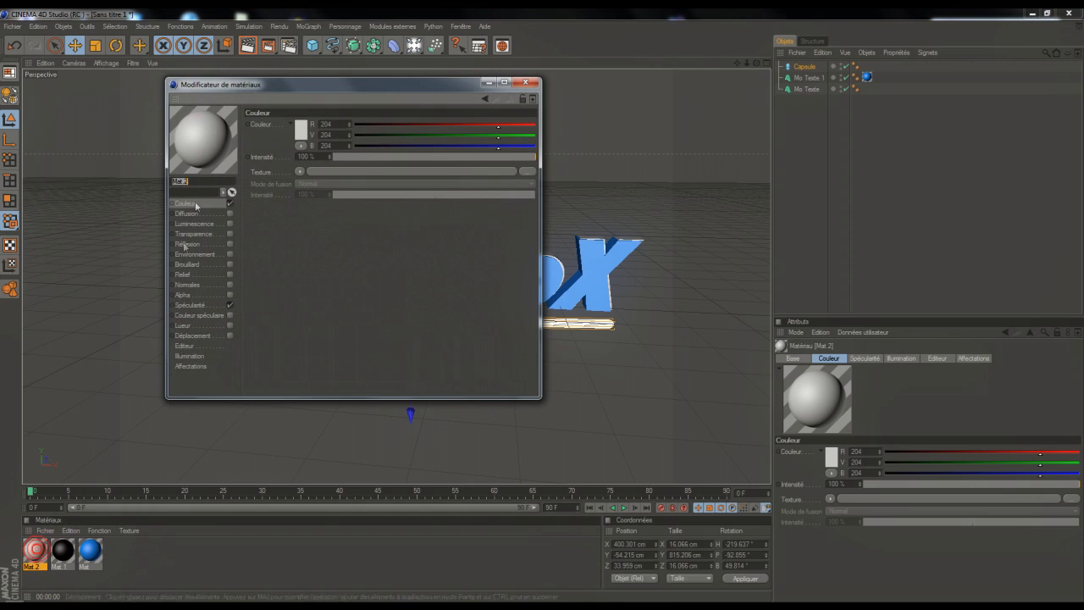
click(296, 128)
click(298, 127)
drag(286, 110, 320, 85)
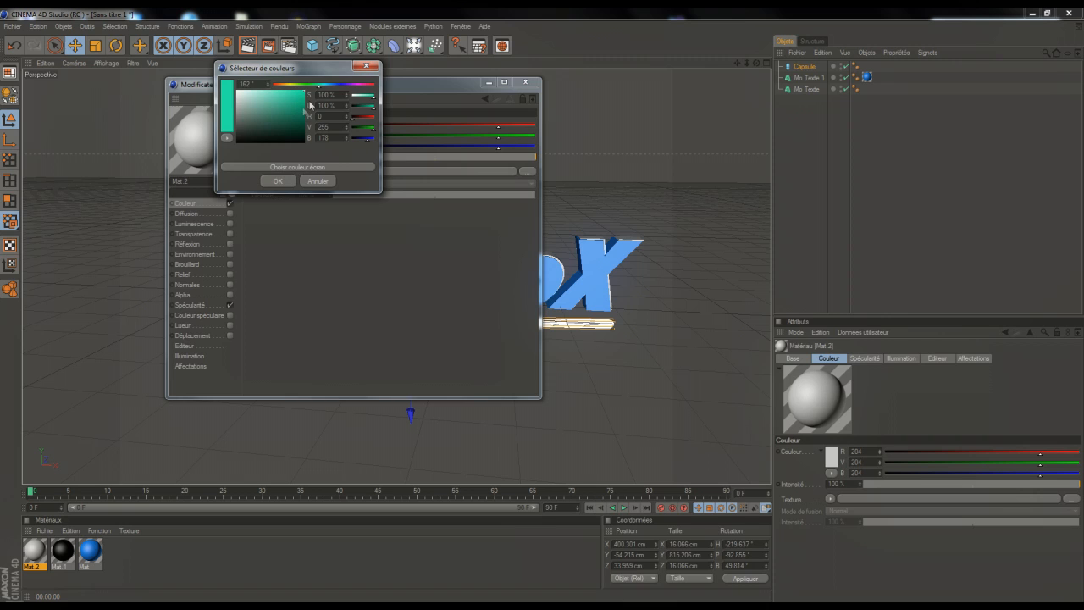
click(283, 182)
click(527, 83)
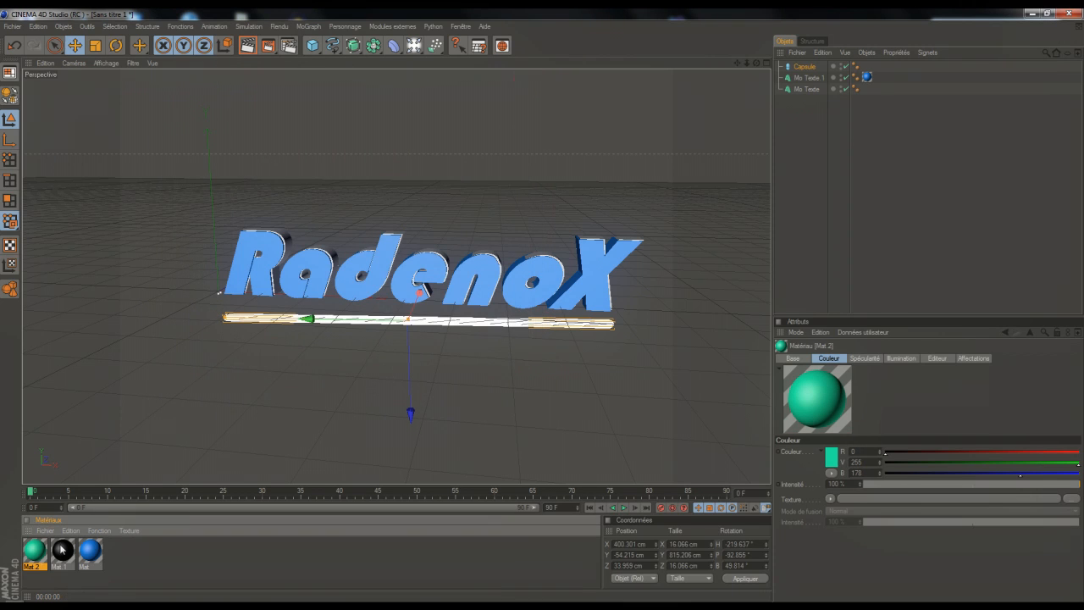
Step: Apply the turquoise material to the capsule and render the perspective view to check its colour
drag(849, 70, 851, 68)
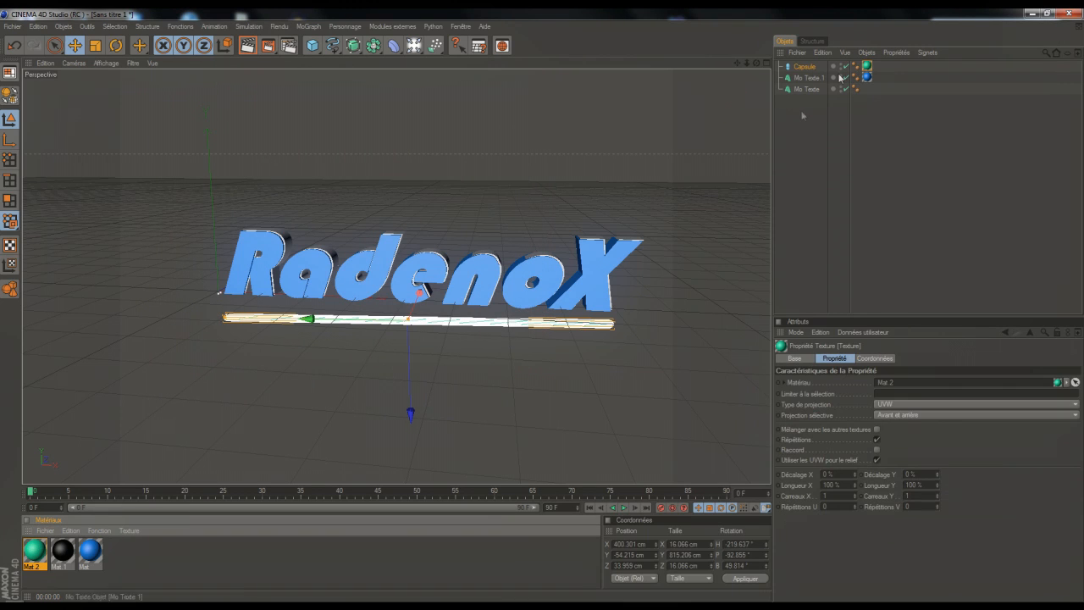
click(247, 47)
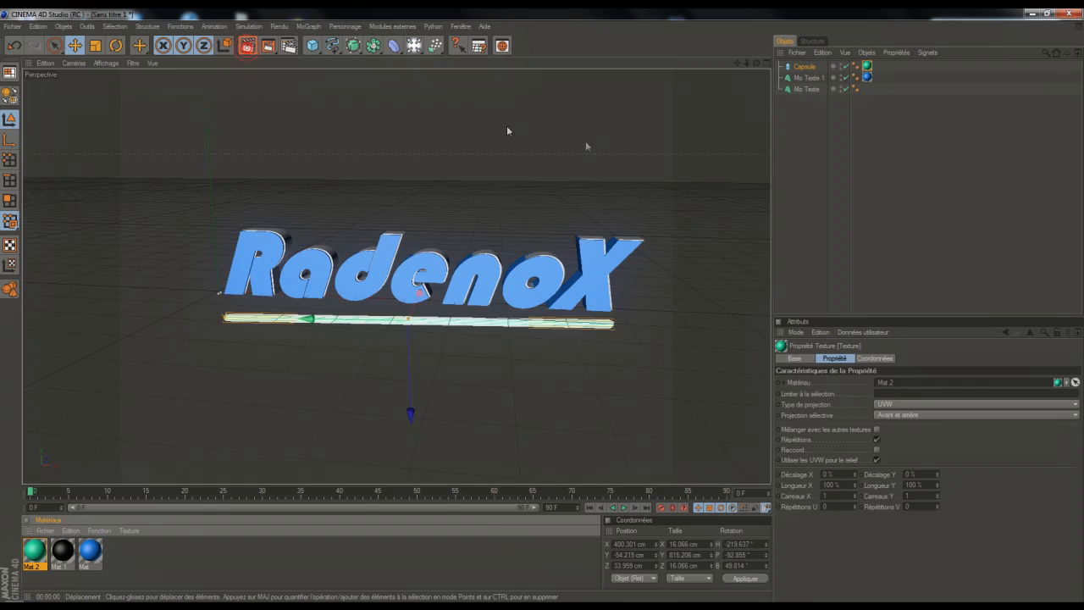
click(805, 158)
Step: Render the text and its turquoise underline from a more oblique perspective angle to examine their look
drag(756, 63, 710, 49)
scroll(670, 151, down, 1)
scroll(681, 131, up, 1)
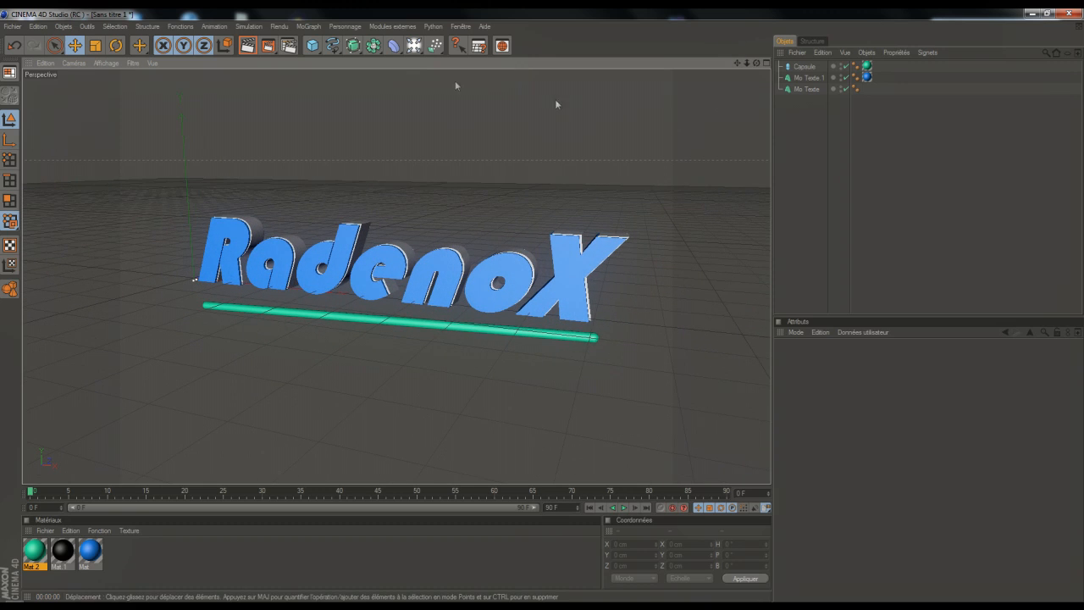
click(247, 45)
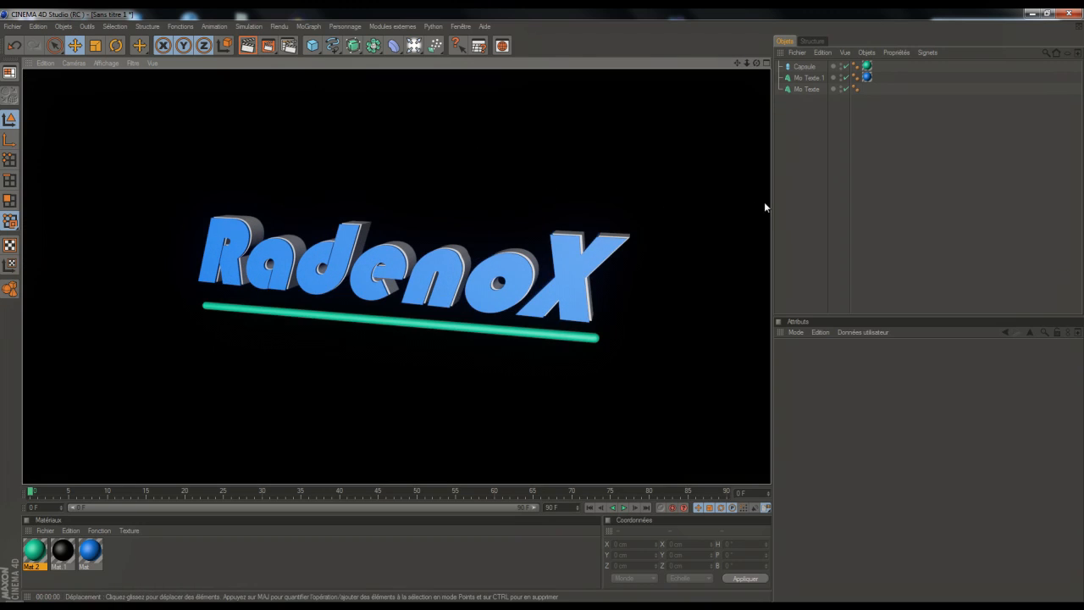
click(803, 184)
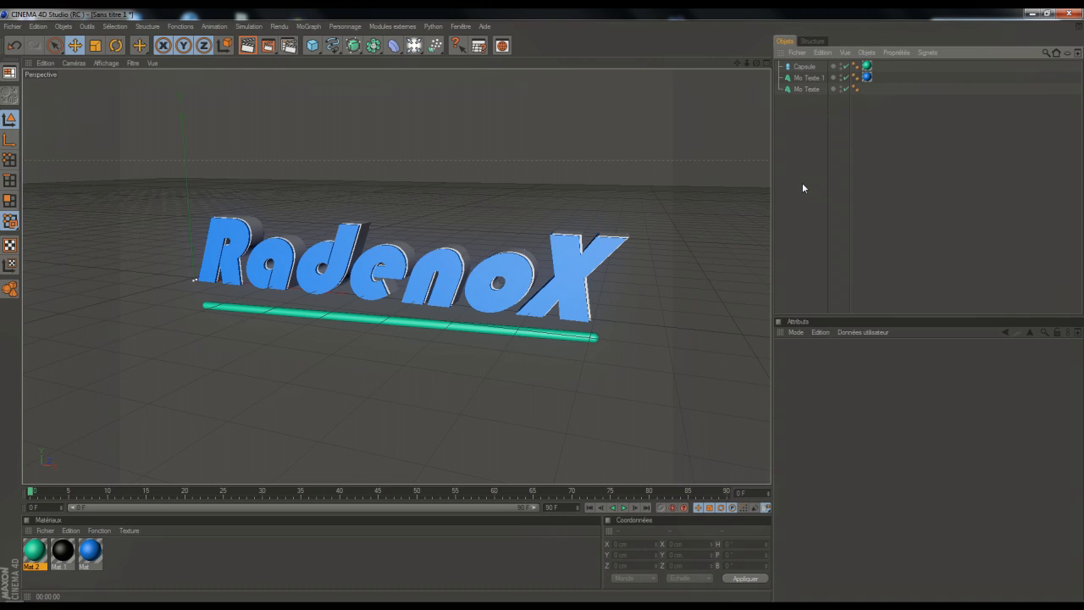
click(247, 45)
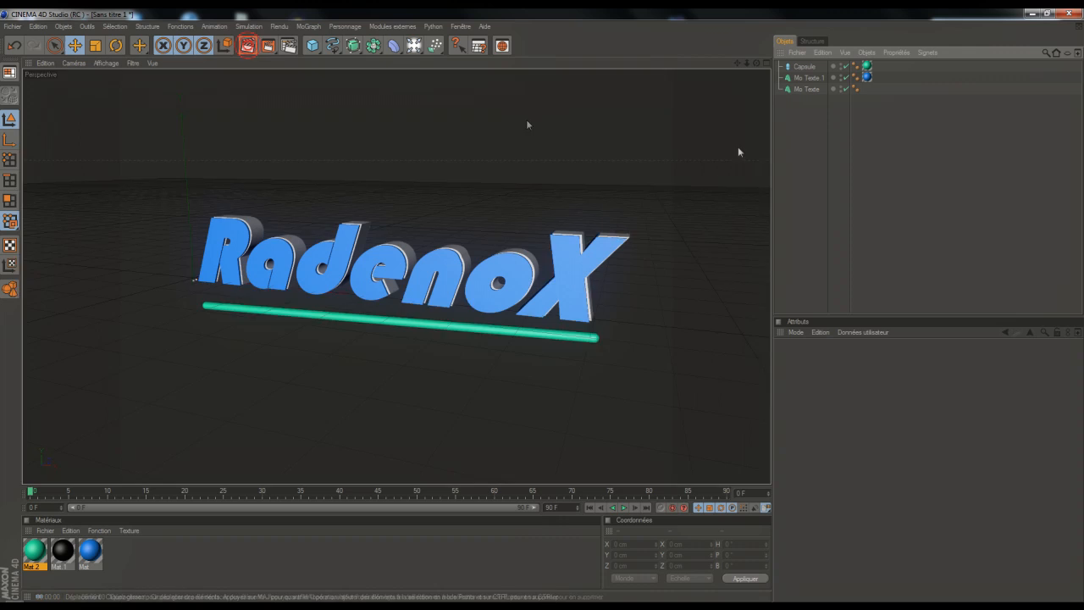
click(781, 157)
click(542, 306)
drag(757, 63, 737, 71)
Step: Set the render output size to 1280 pixels wide by 720 pixels high
click(288, 45)
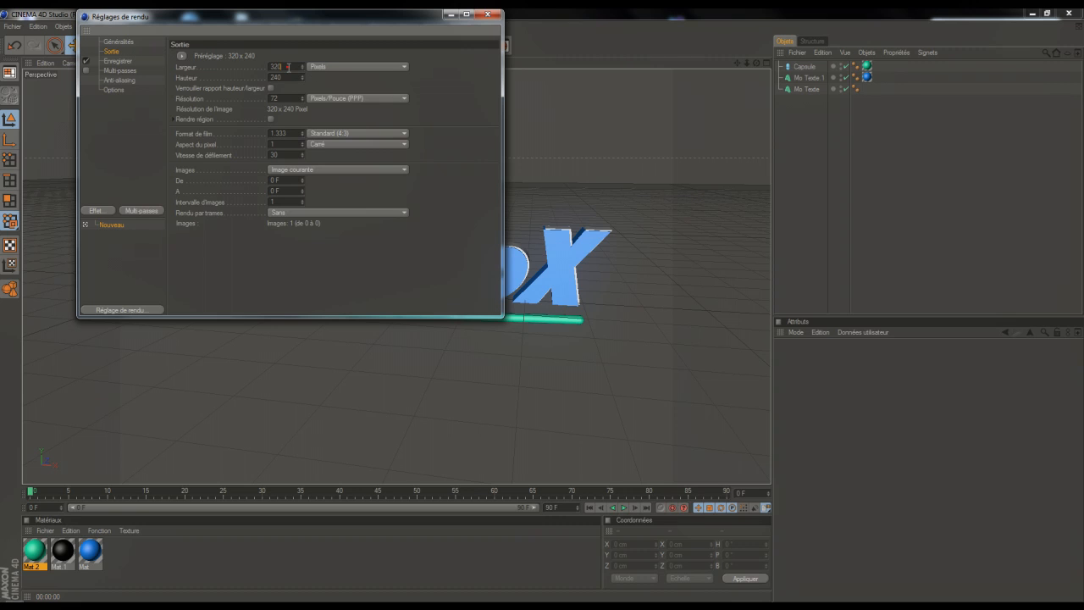
key(BackSpace)
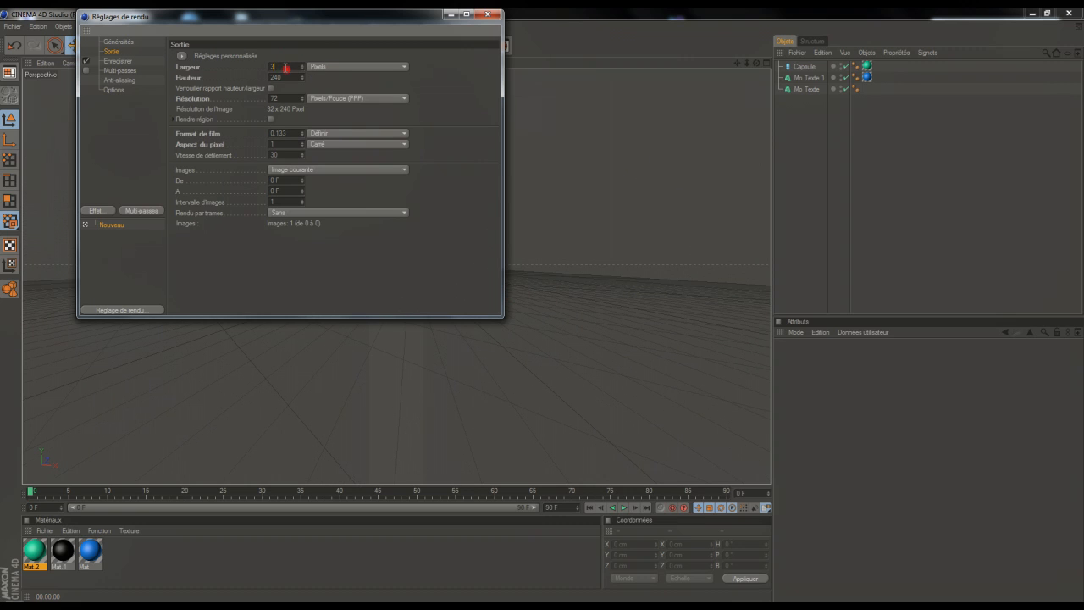
text(1280)
key(Tab)
text(2)
text(20)
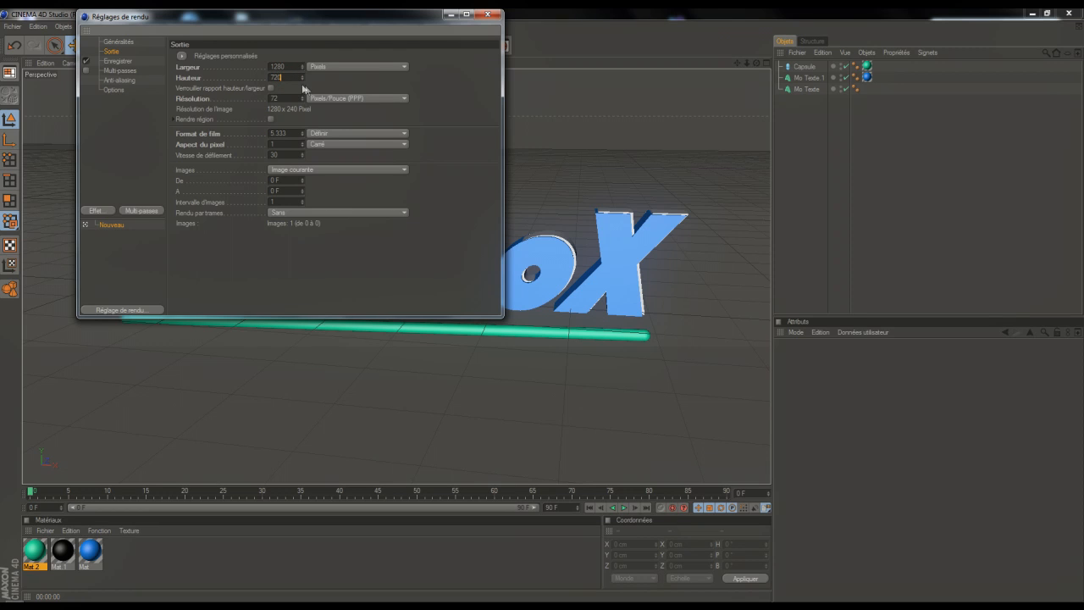
key(Return)
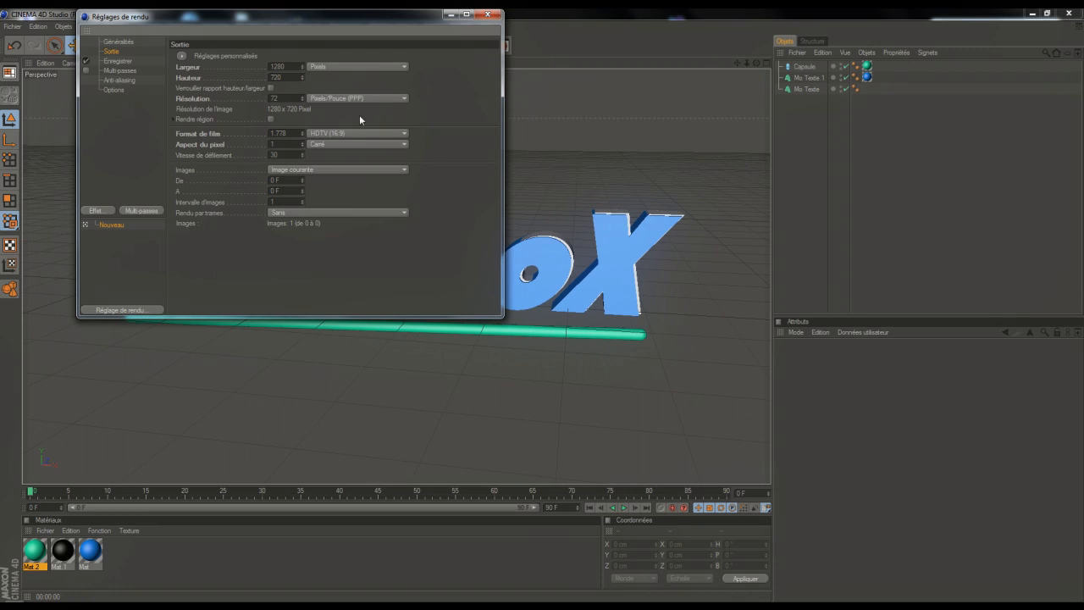
Step: Examine the output frame range choices, the general render options and the available save formats in the render settings
click(323, 168)
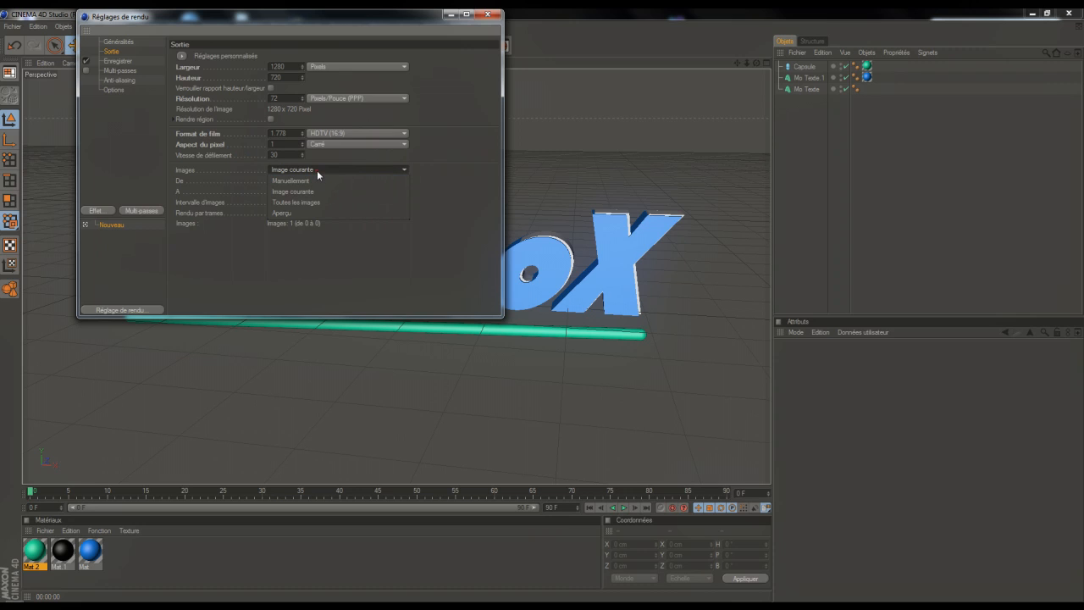
click(317, 170)
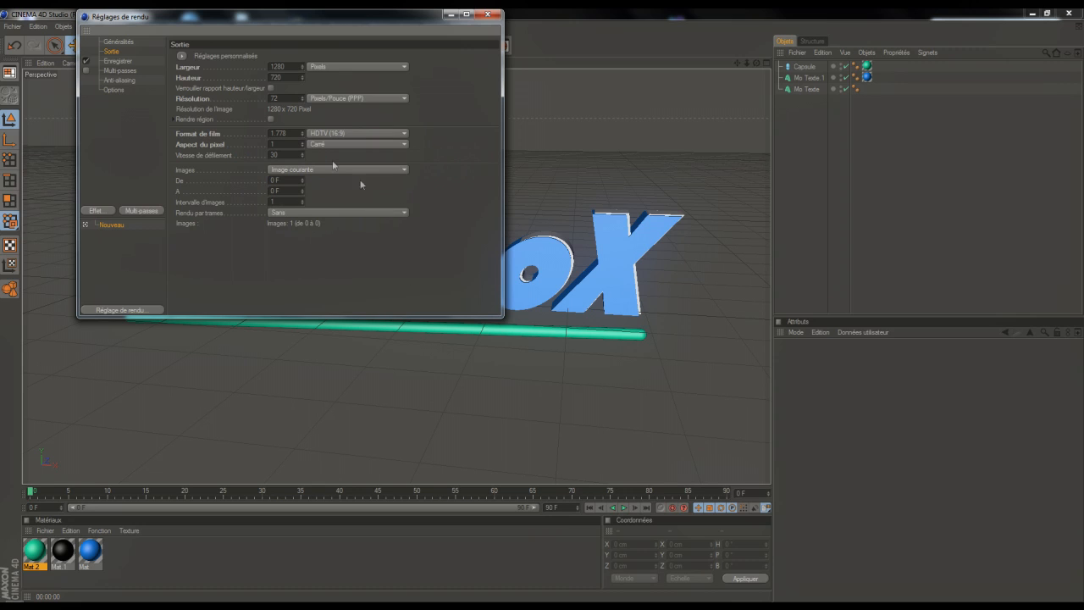
click(119, 90)
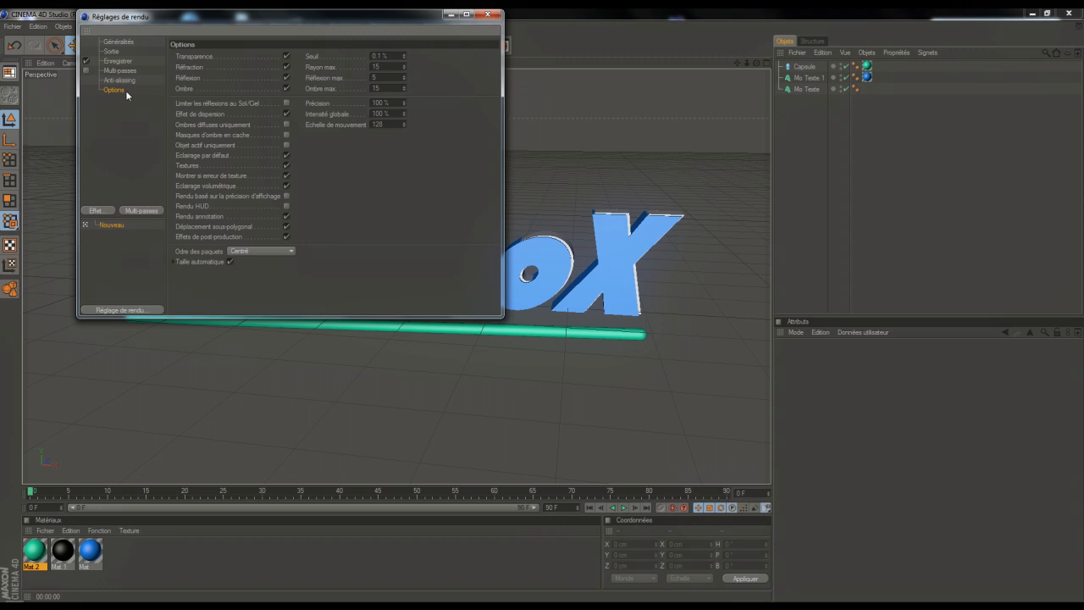
click(124, 53)
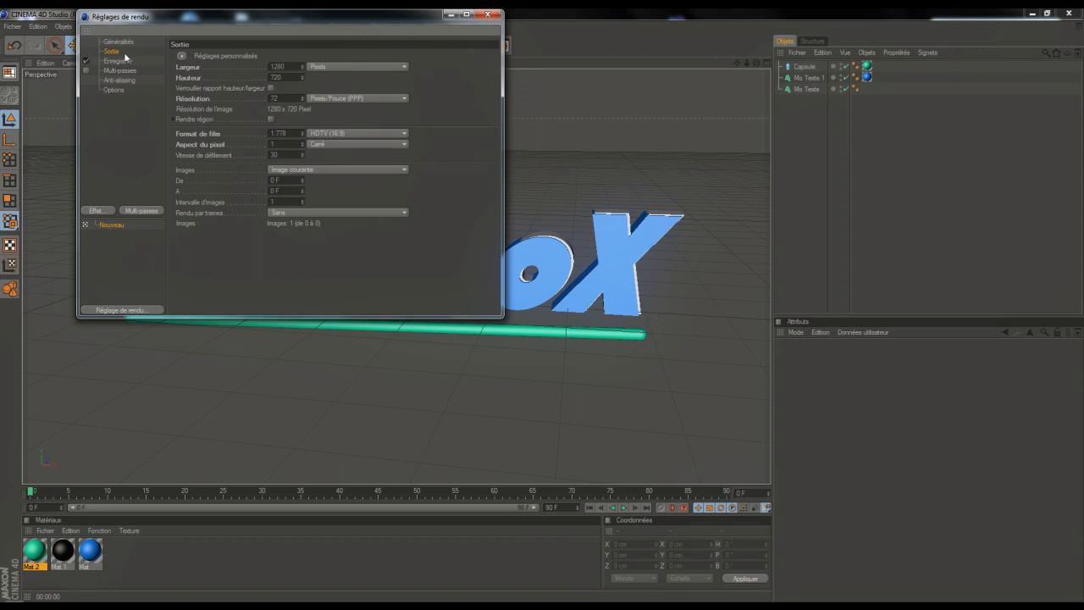
click(128, 61)
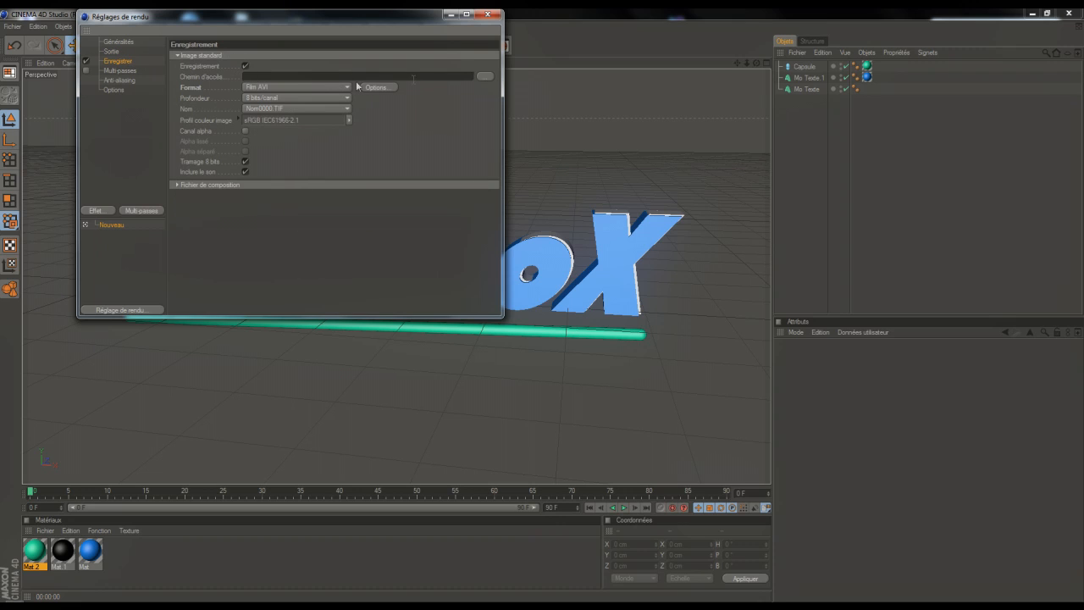
click(278, 87)
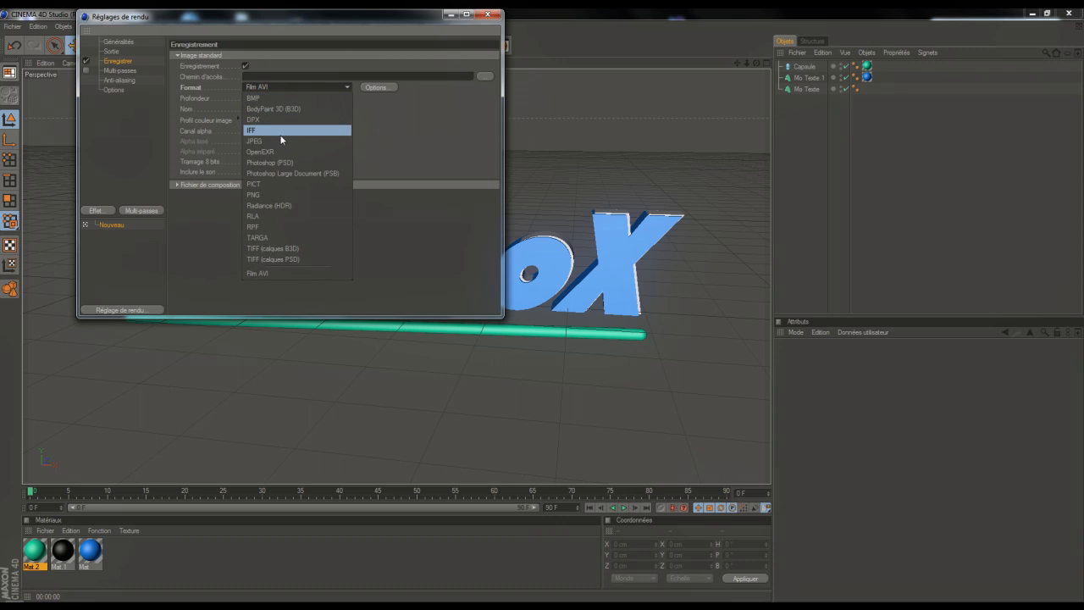
click(397, 133)
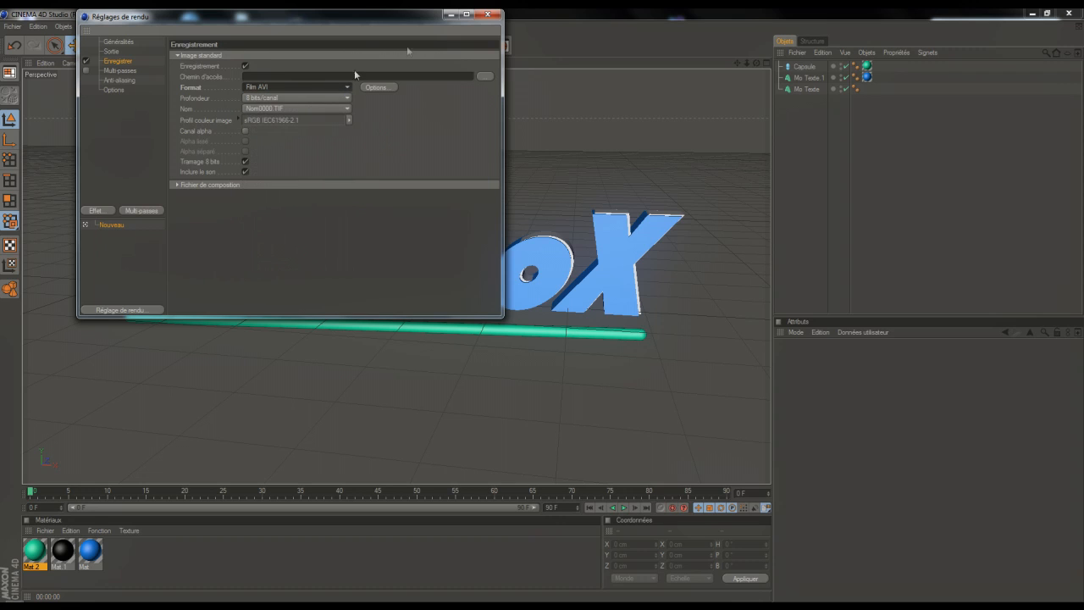
Step: Close the render settings and render the perspective view to check the framing in the new output format
click(488, 15)
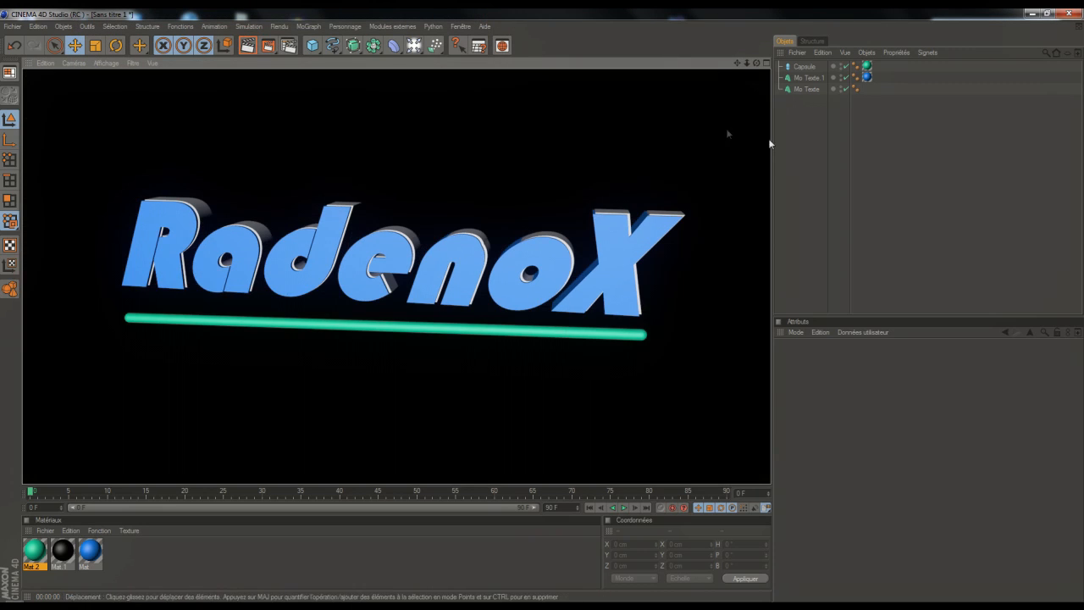
click(248, 45)
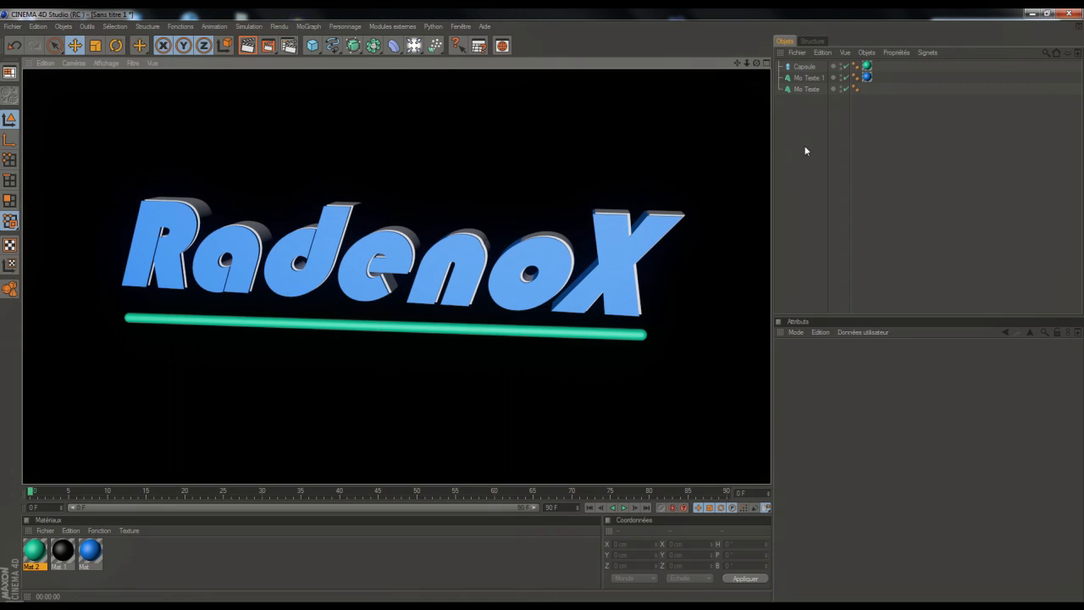
click(805, 146)
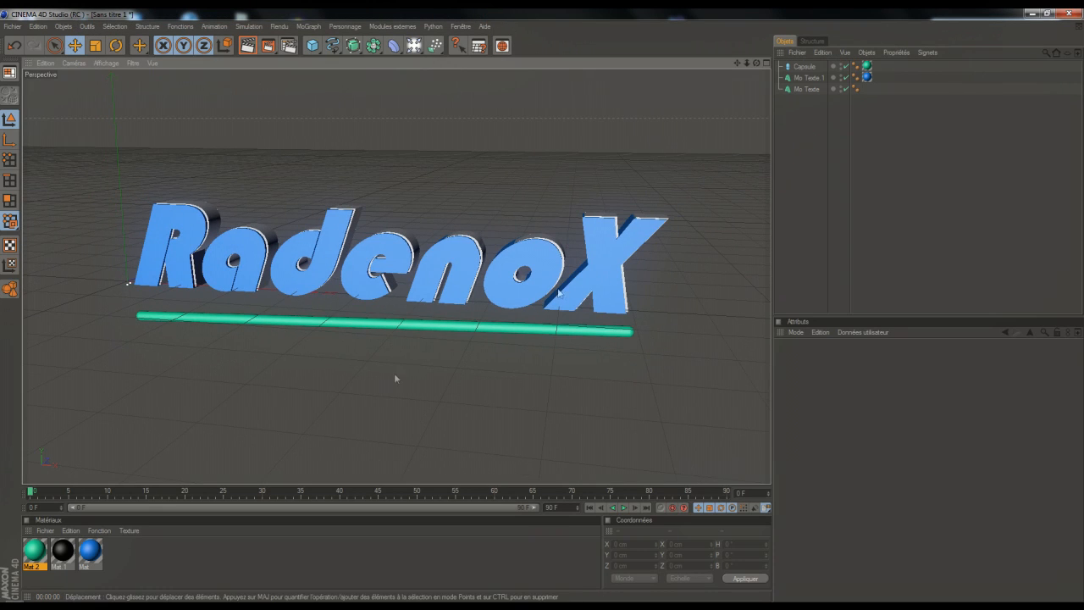
click(90, 550)
key(Delete)
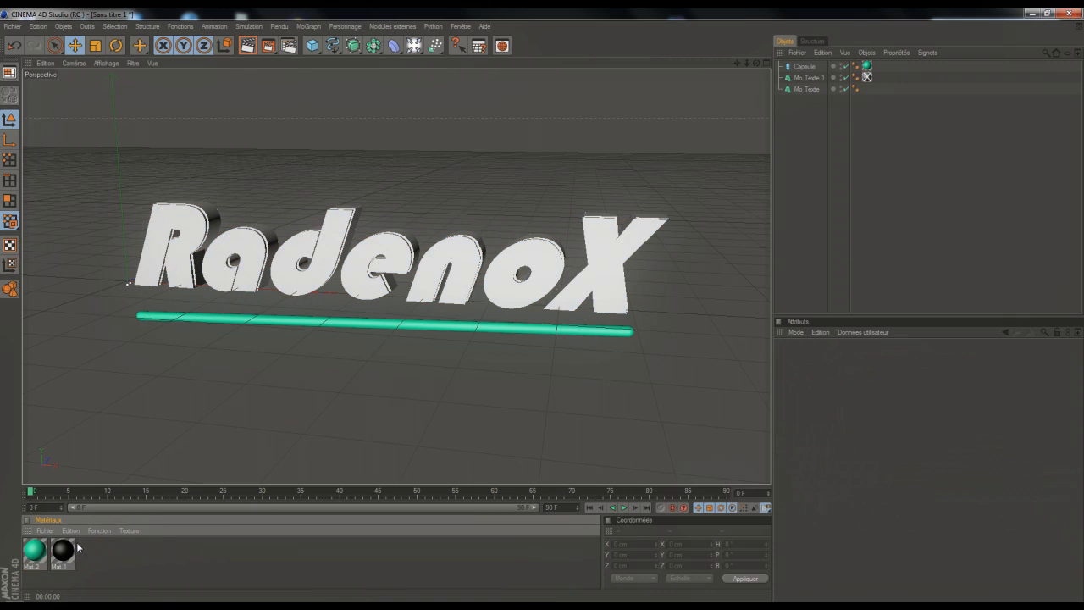
key(ctrl+z)
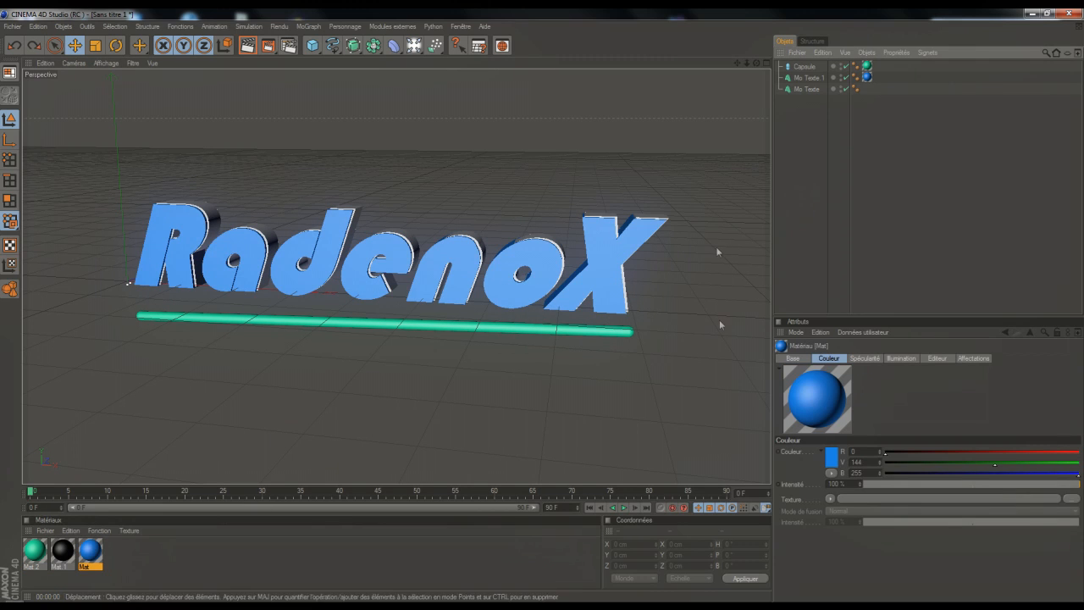
Step: Add a standard camera to the scene from the current perspective view
click(414, 46)
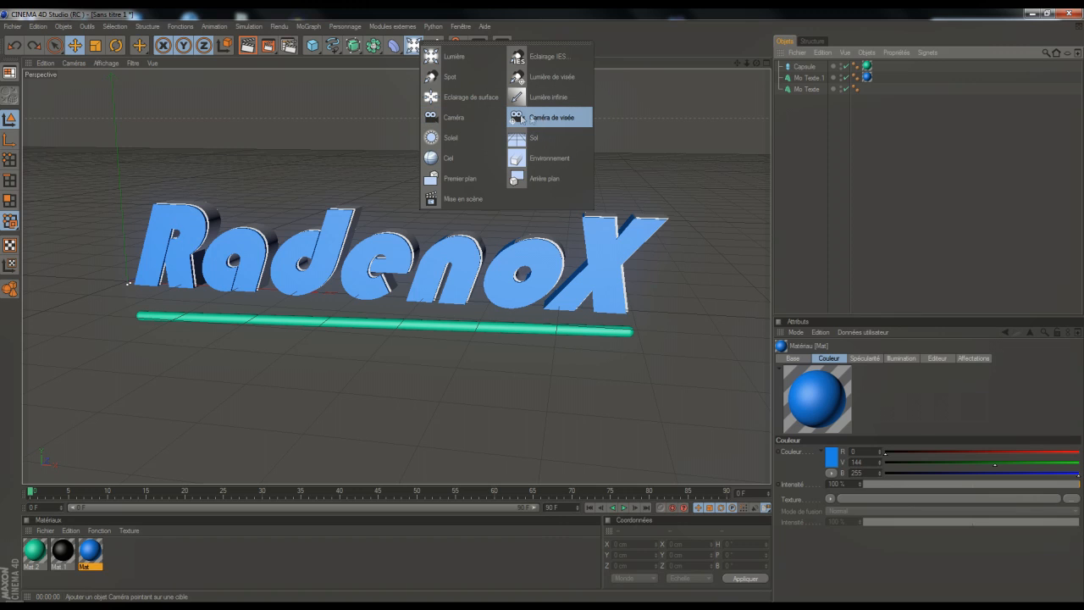
click(486, 118)
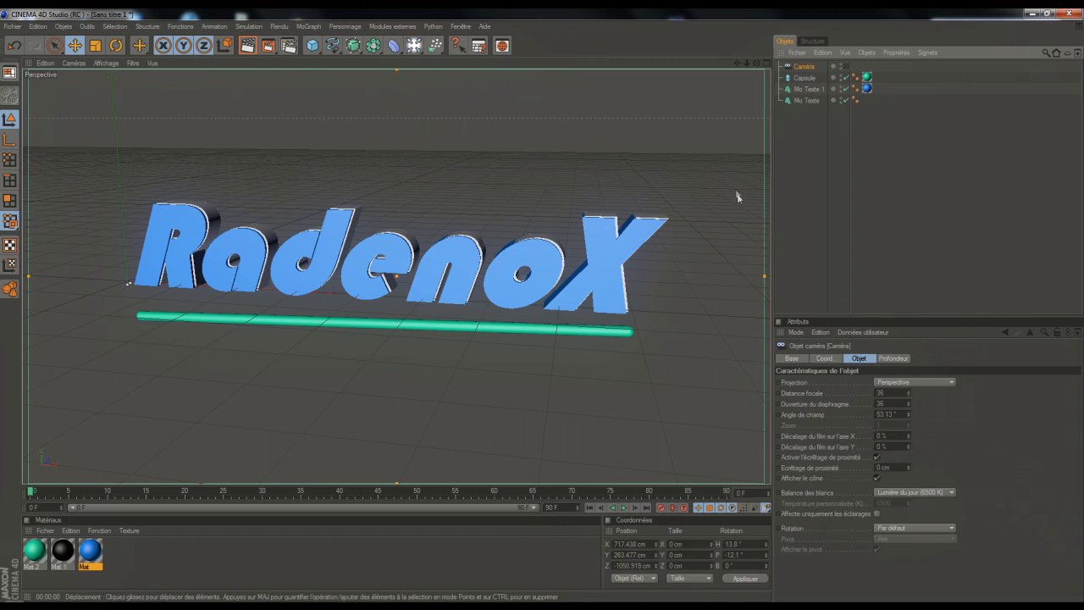
Step: Look through the new camera, then lengthen the animation to 400 frames and extend the timeline's preview range to frame 400
click(847, 67)
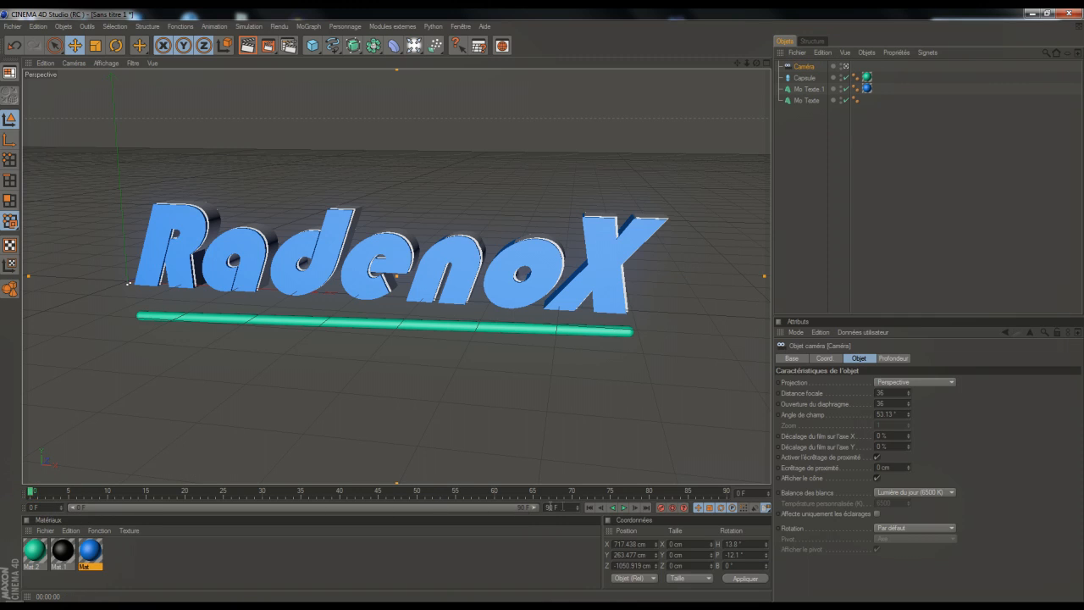
click(562, 506)
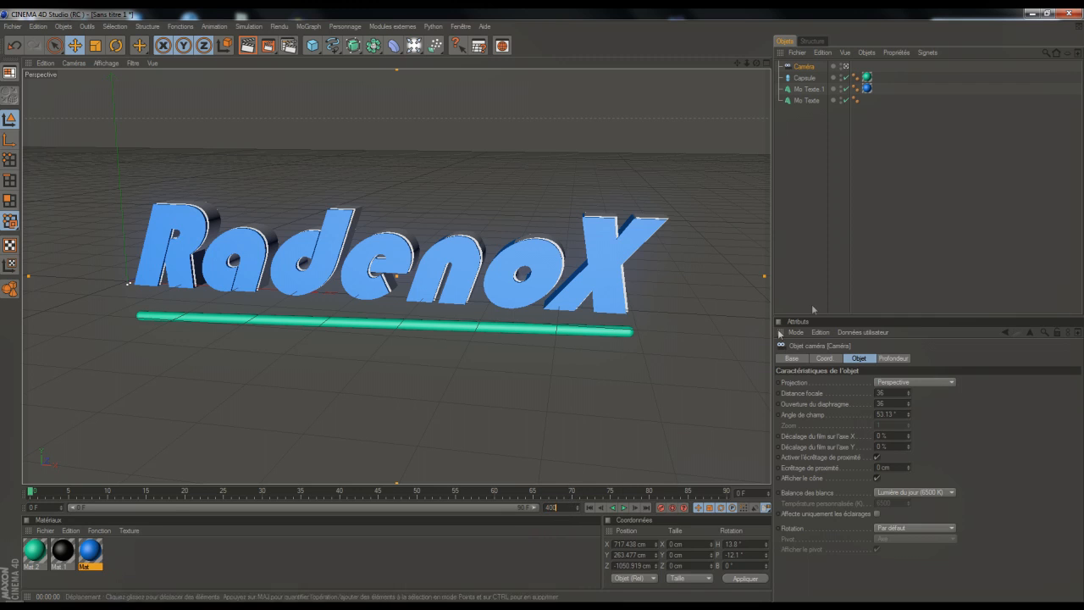
click(811, 272)
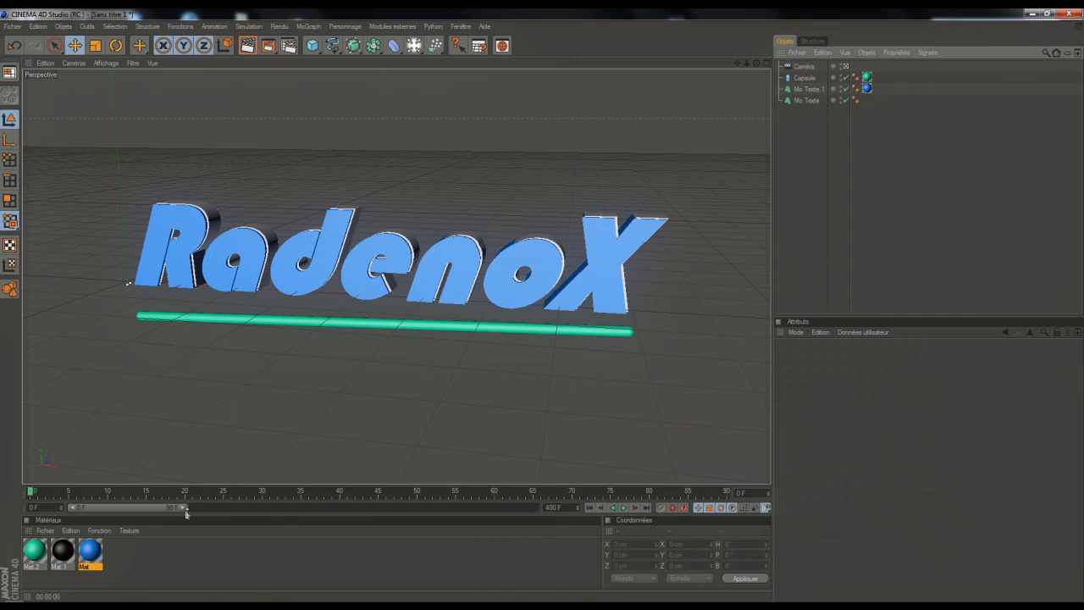
drag(186, 509, 534, 508)
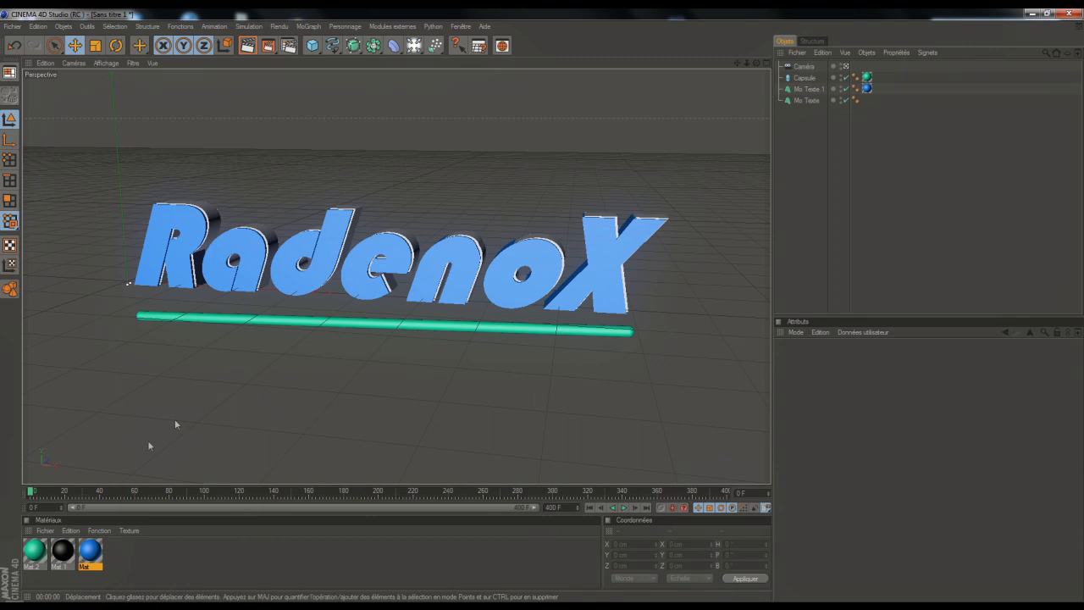
Step: Shift the framing and switch the camera view off and on again to compare it with the free view
mouse_move(738, 64)
mouse_down()
mouse_move(759, 92)
mouse_move(751, 163)
mouse_move(768, 138)
mouse_move(738, 66)
mouse_up()
click(845, 67)
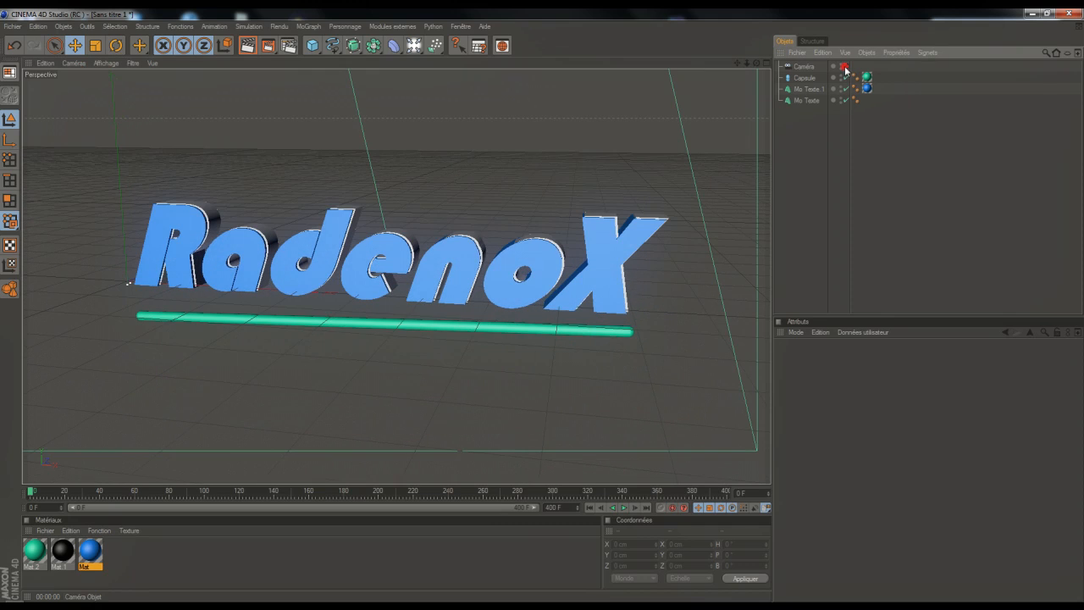
click(844, 67)
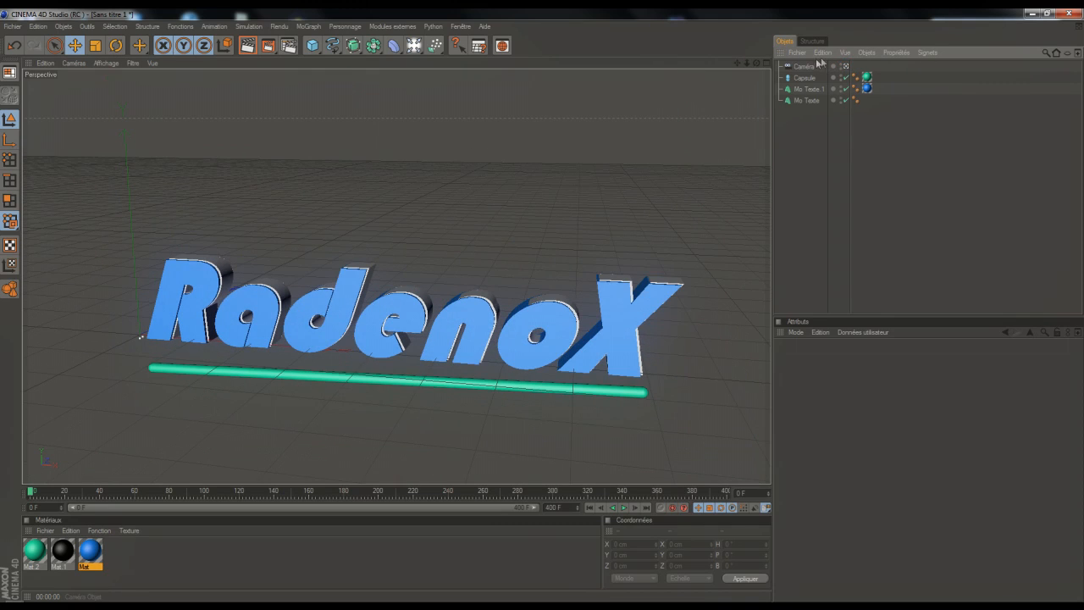
Step: Orbit the camera to a steep view from above the RadenoX text, pitched about -57°, with test renders of the view
mouse_move(756, 63)
mouse_down()
mouse_move(767, 81)
mouse_move(763, 63)
mouse_up()
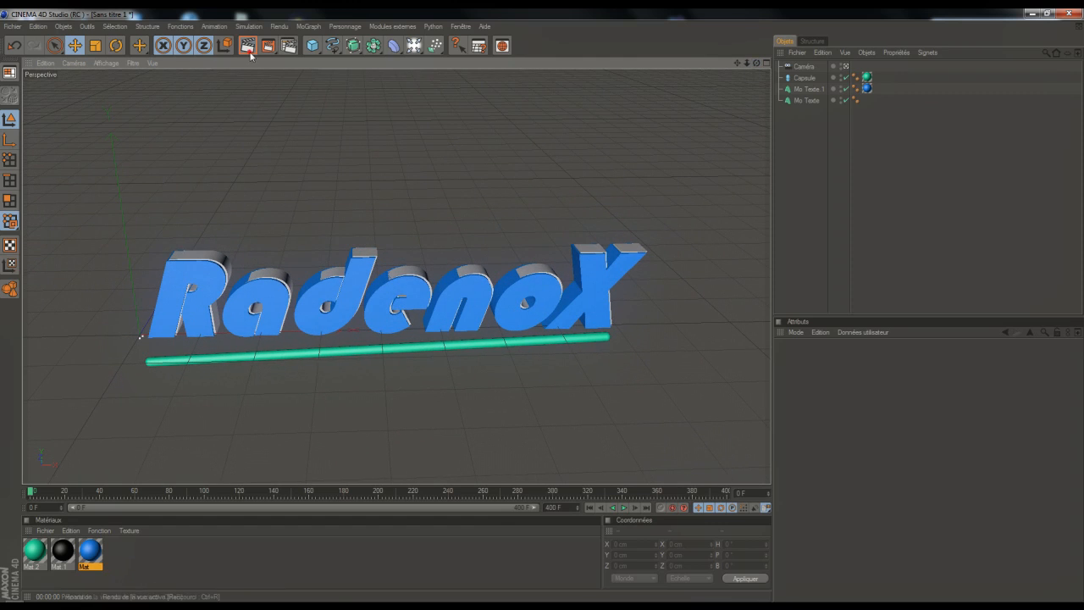
click(249, 49)
click(790, 160)
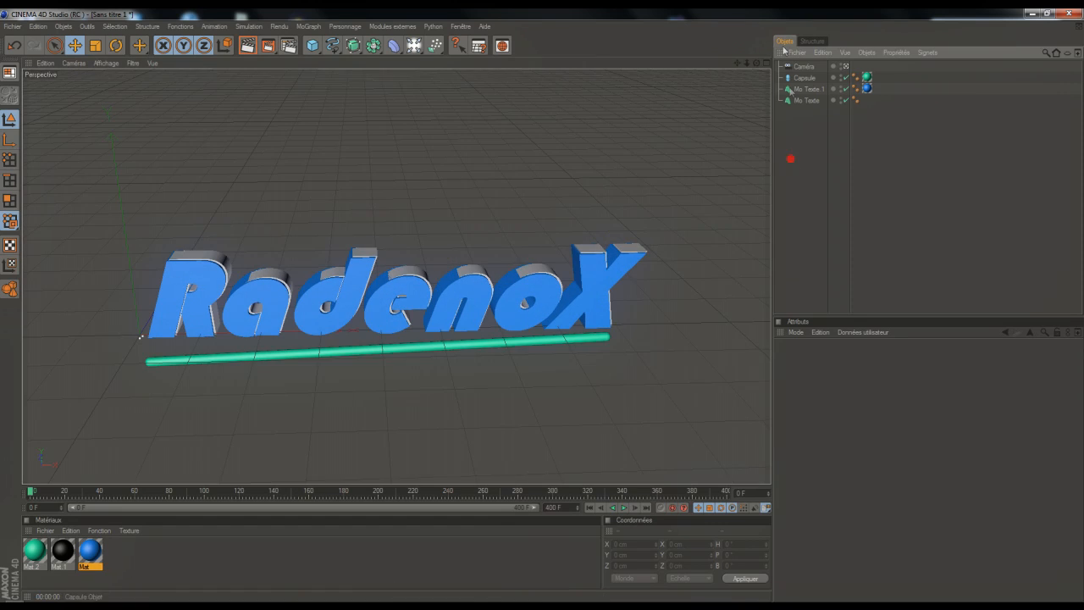
drag(757, 64, 761, 86)
click(248, 45)
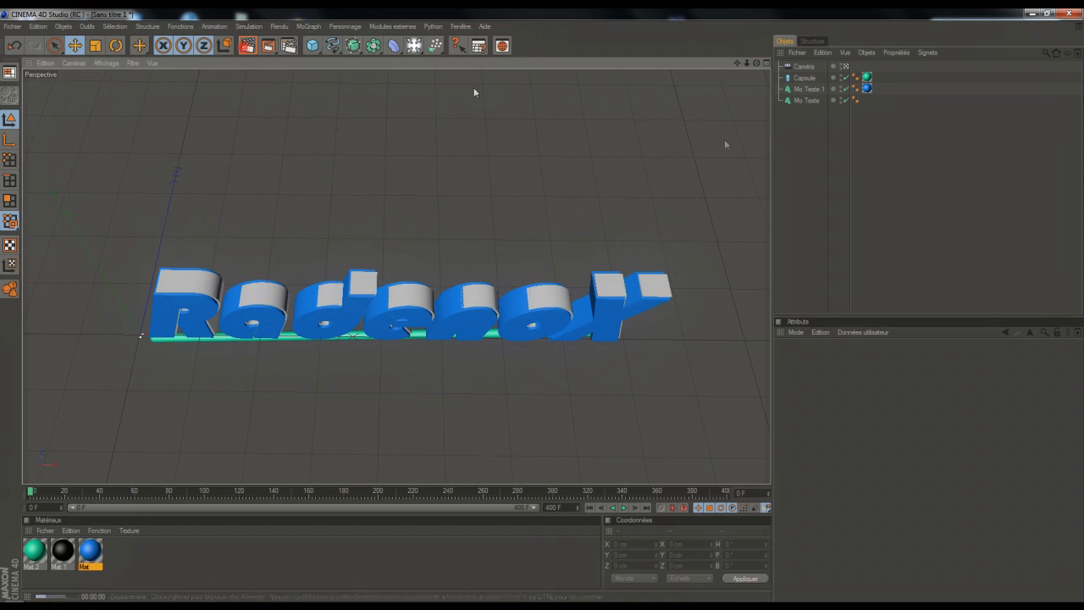
click(813, 147)
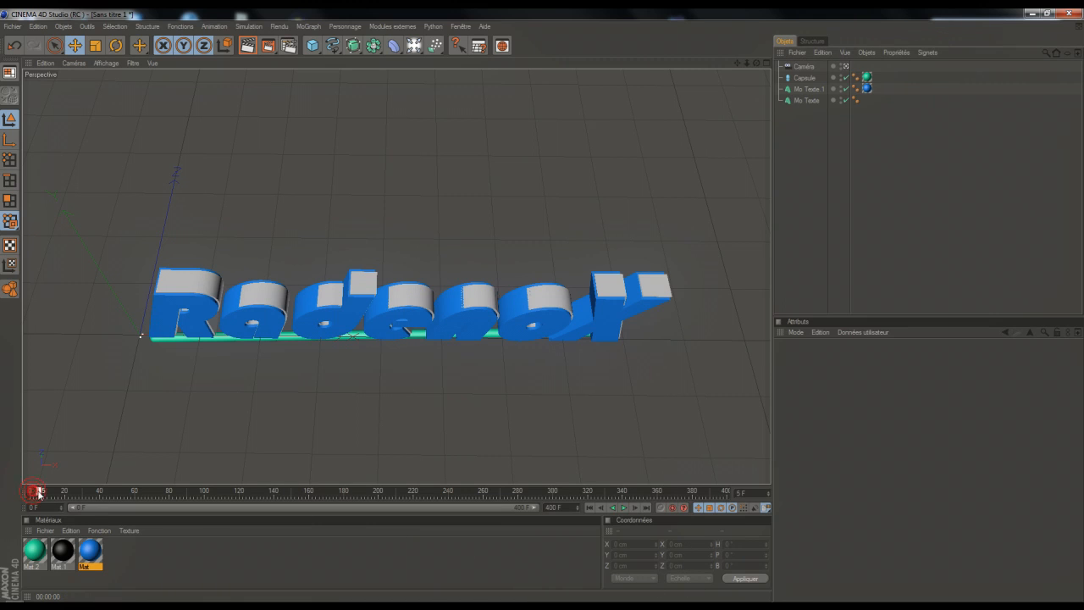
Step: Select the camera and record its starting keyframe at frame 0
click(671, 508)
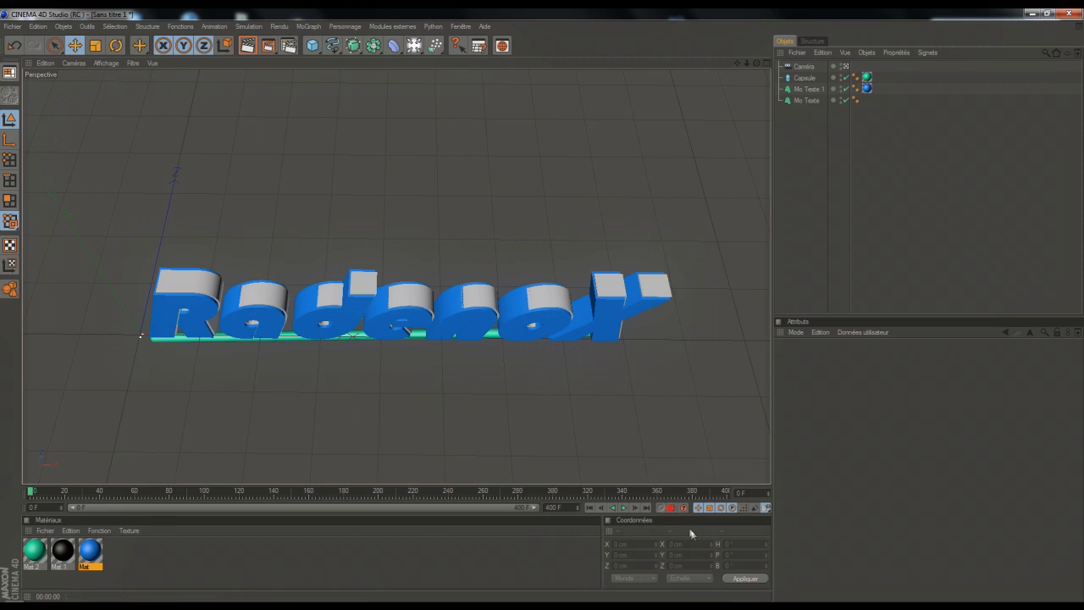
click(804, 66)
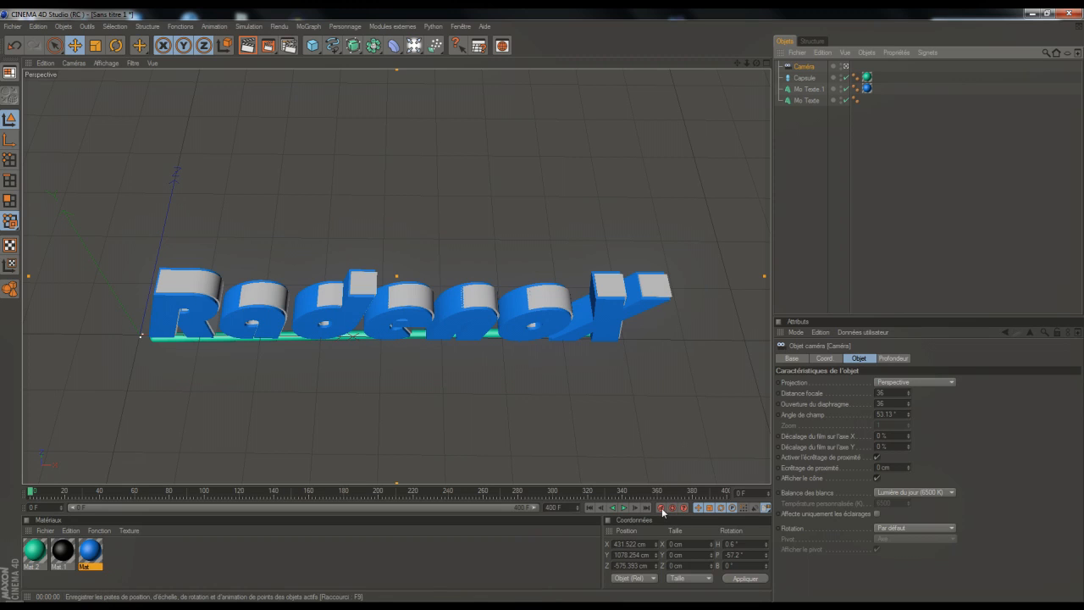
Step: At frame 80, reposition the camera to a lower view of the text pitched about -34° and record a keyframe
drag(30, 495, 167, 492)
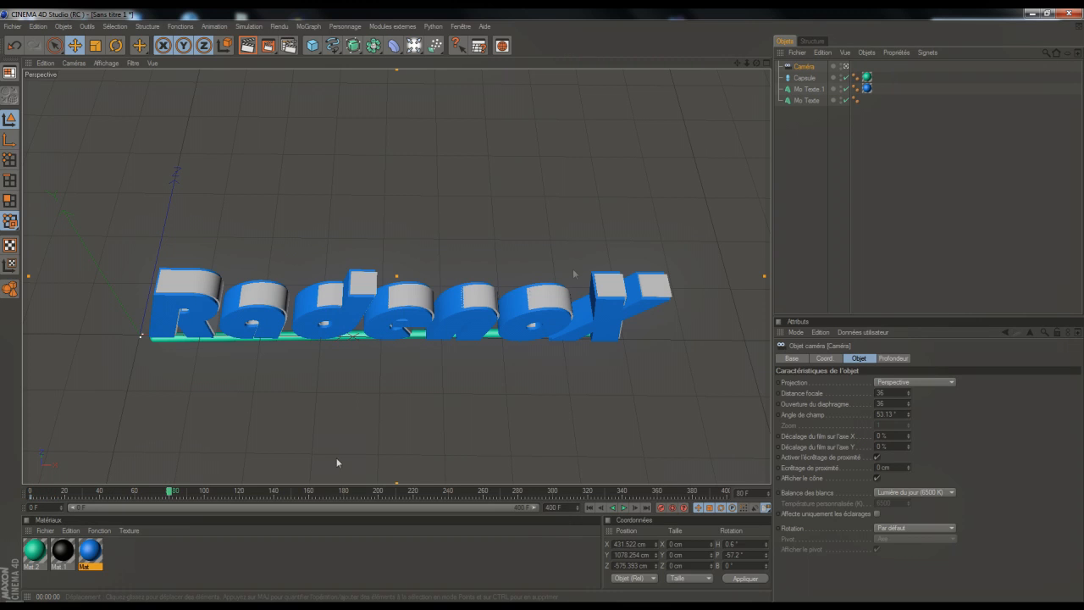
drag(758, 62, 737, 63)
scroll(721, 159, down, 8)
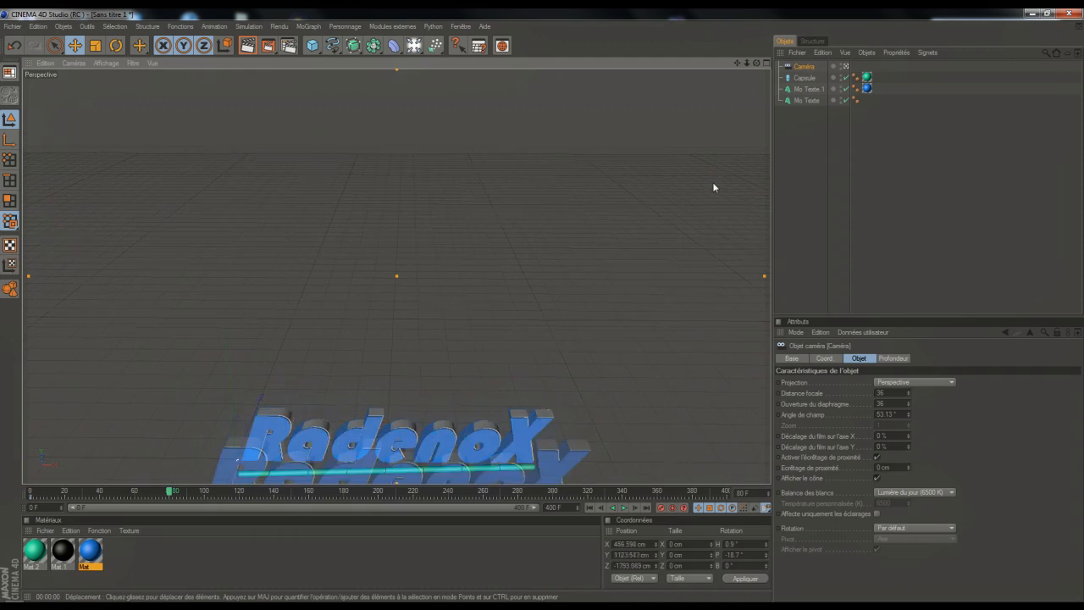
scroll(714, 185, up, 2)
drag(758, 64, 758, 64)
scroll(630, 148, up, 4)
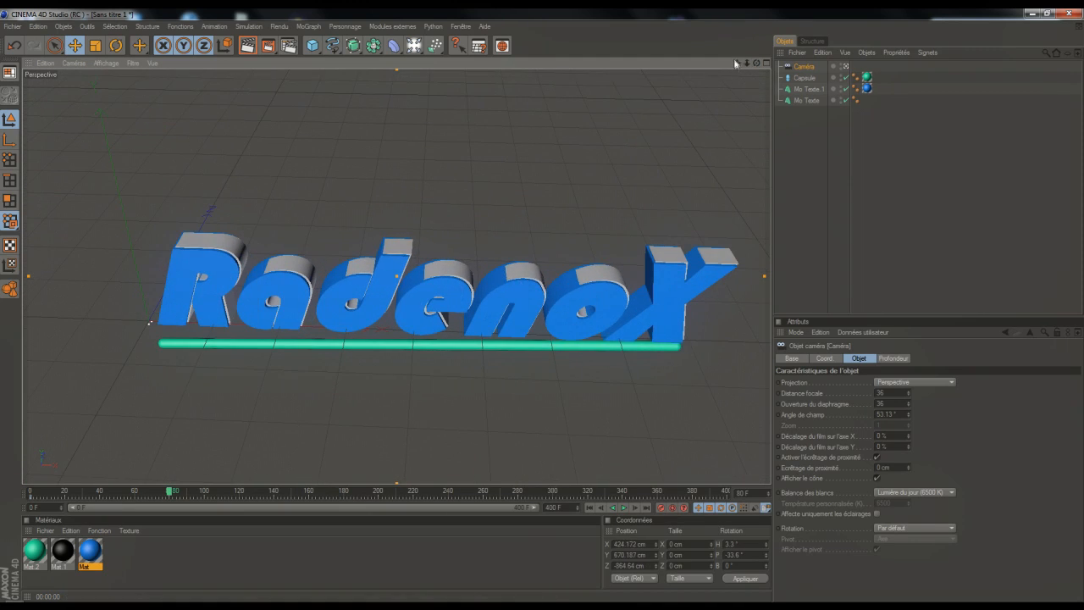
drag(738, 64, 737, 64)
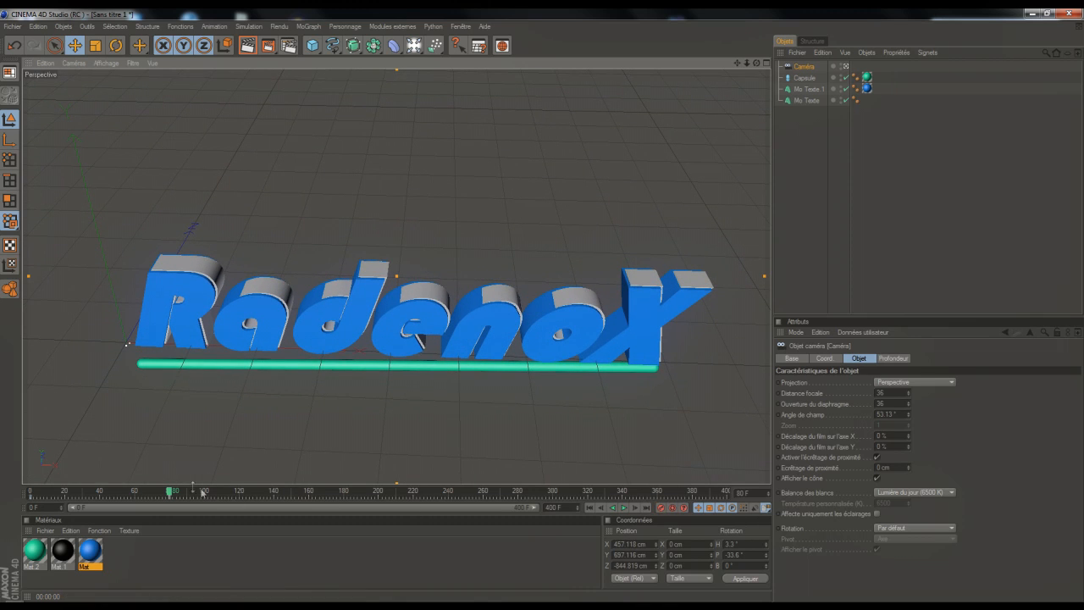
Step: At frame 160, orbit the camera down to a pitch of about -20° and record a keyframe
drag(170, 496, 310, 492)
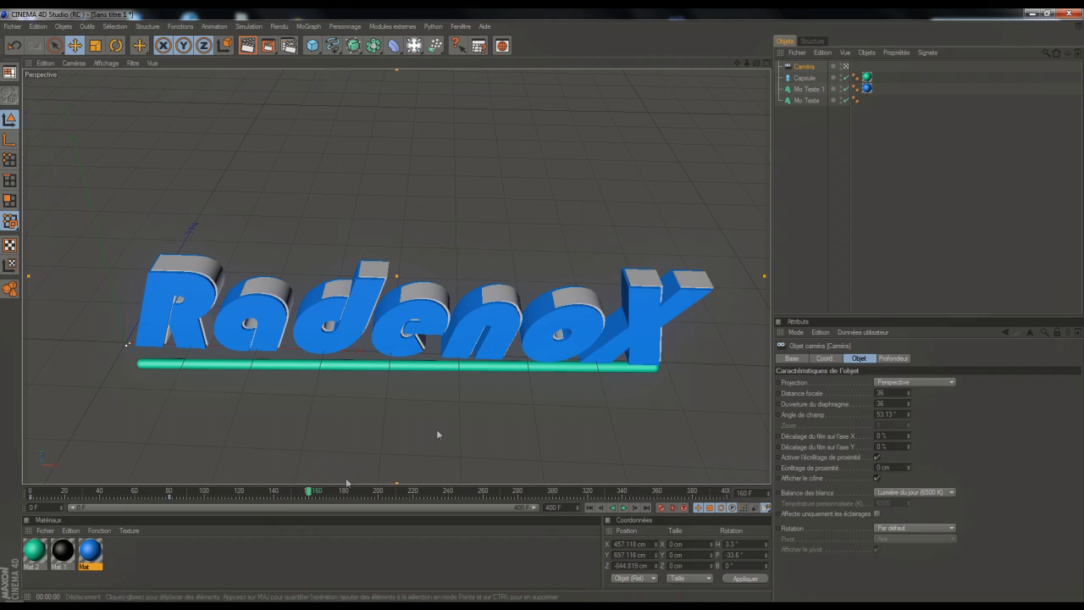
drag(756, 63, 758, 39)
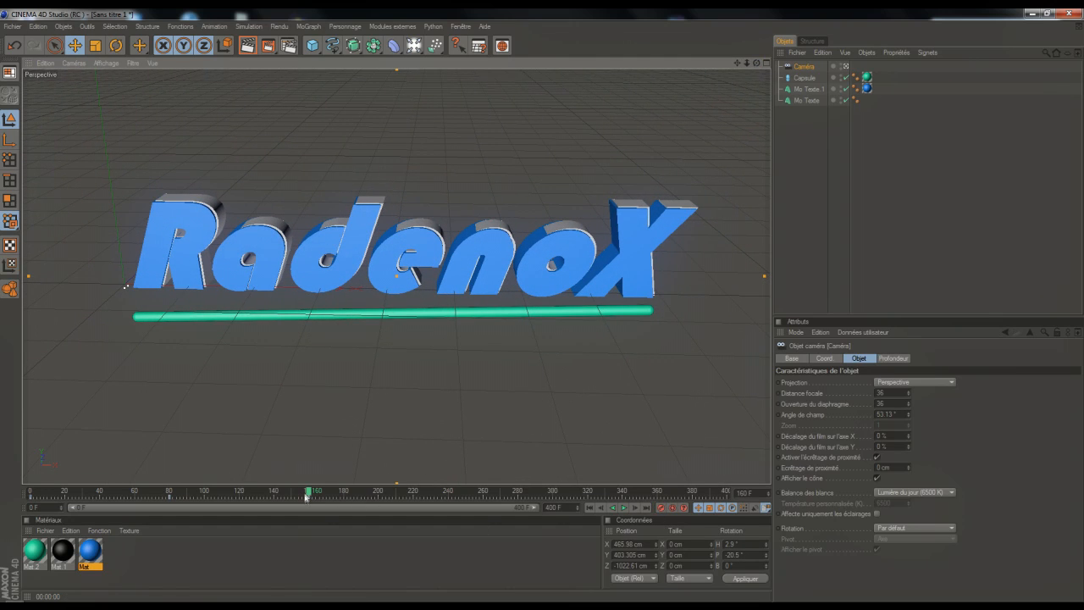
Step: At frame 240, bring the camera closer to the text at a pitch of about -13° and record a keyframe
drag(308, 493, 309, 493)
drag(442, 491, 446, 491)
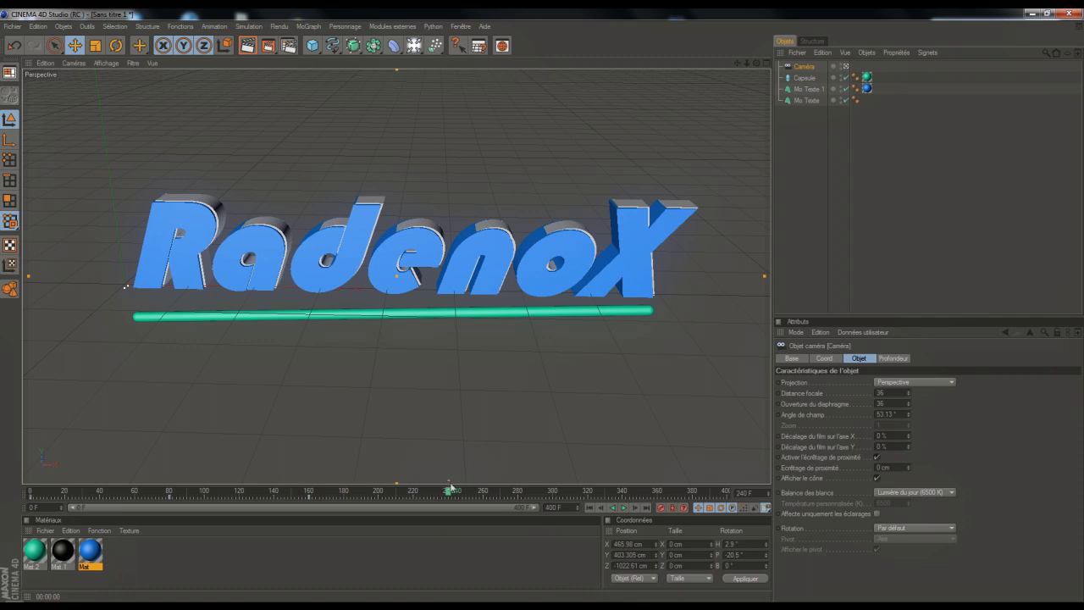
drag(739, 64, 761, 3)
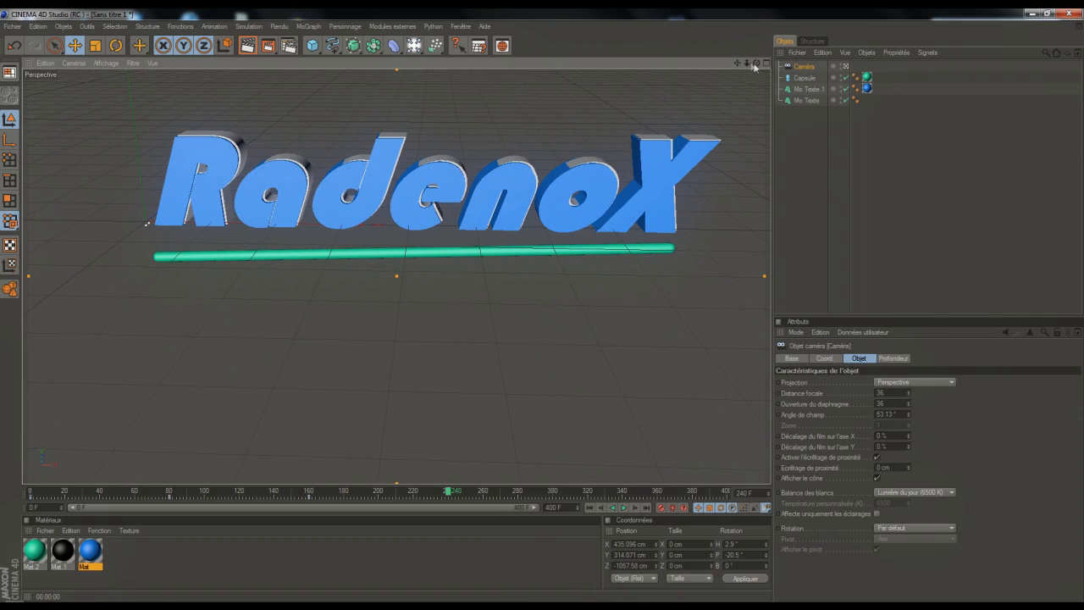
drag(758, 64, 731, 46)
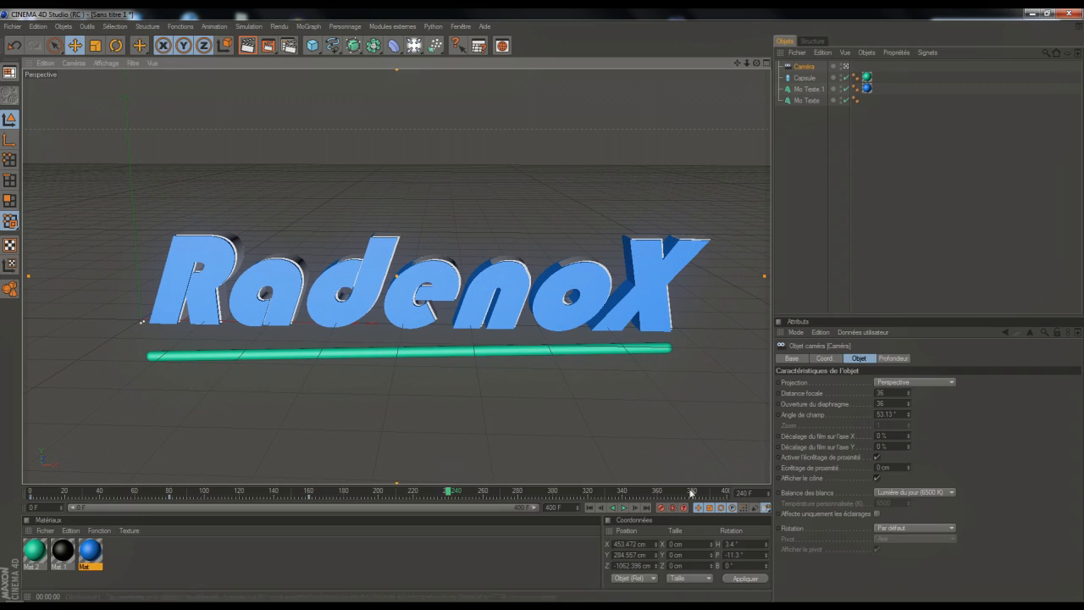
click(662, 507)
click(275, 605)
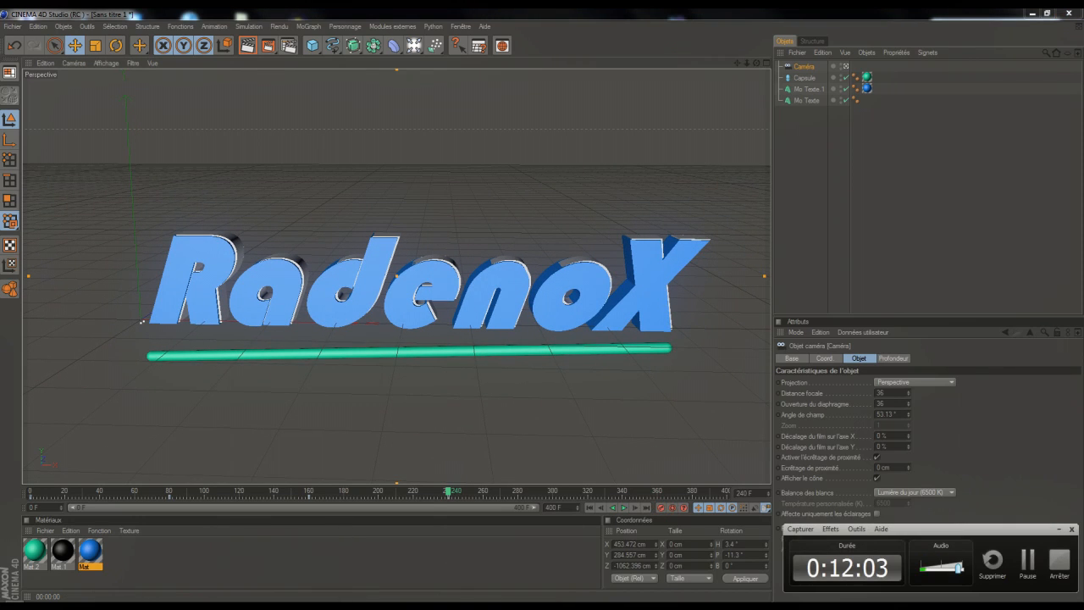
mouse_move(757, 64)
mouse_down()
mouse_move(543, 306)
mouse_move(754, 68)
mouse_up()
scroll(593, 188, up, 2)
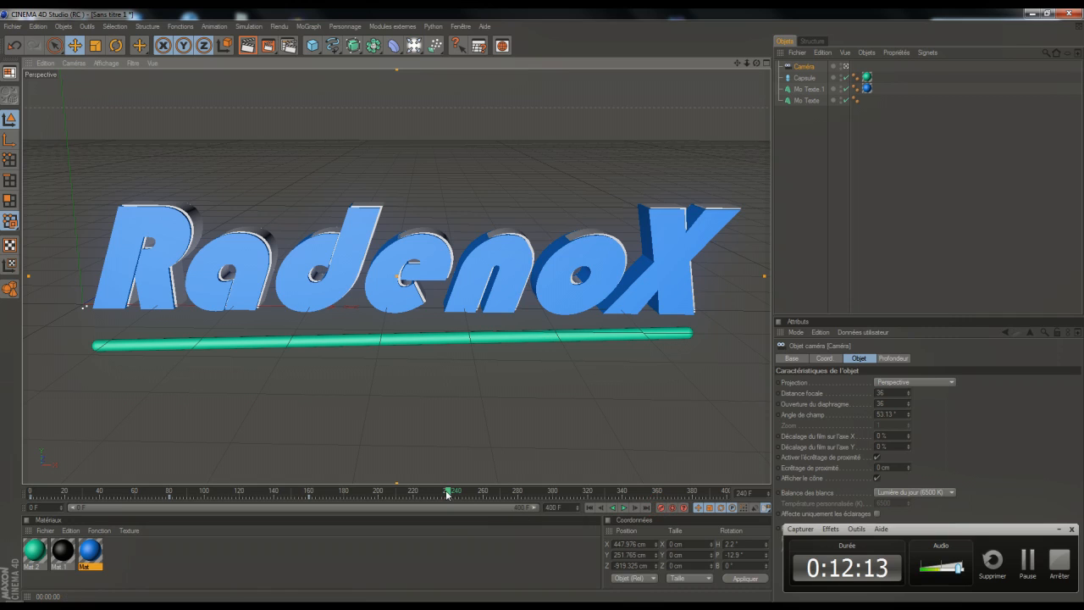
Step: At frame 320, shift the camera to a heading of about 5° with the text higher in view and record a keyframe
drag(448, 494, 549, 494)
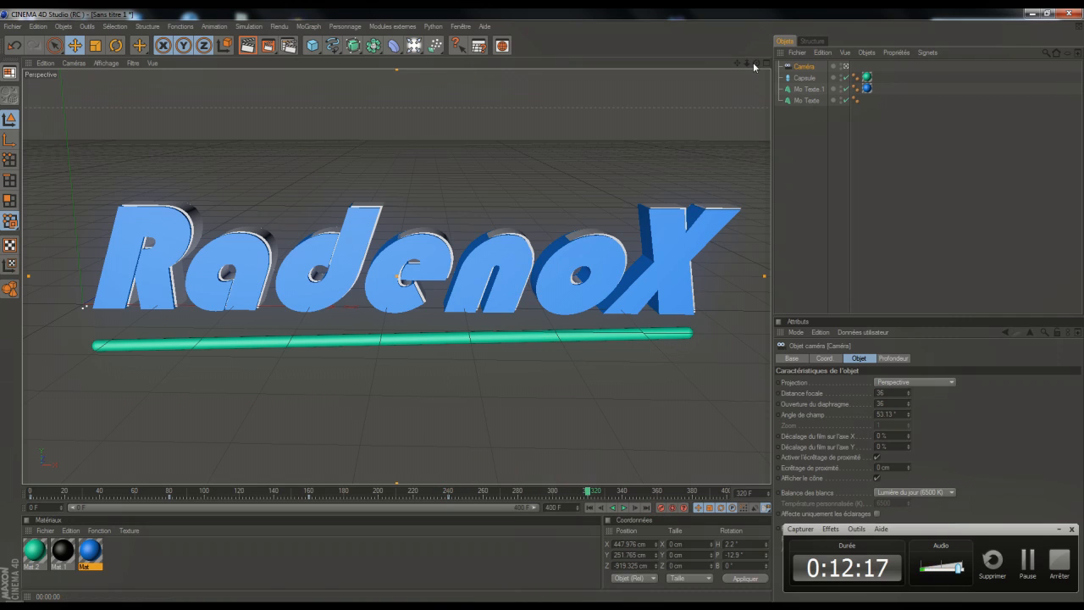
drag(737, 65, 686, 73)
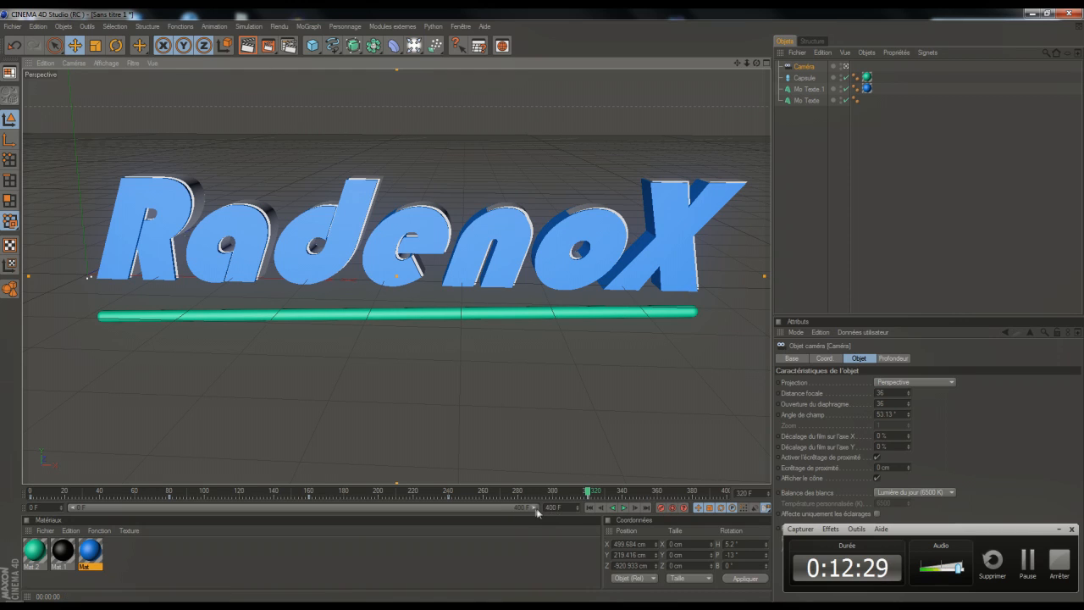
Step: Shorten the timeline's preview range to end at frame 320 and deselect the camera
drag(537, 511, 444, 514)
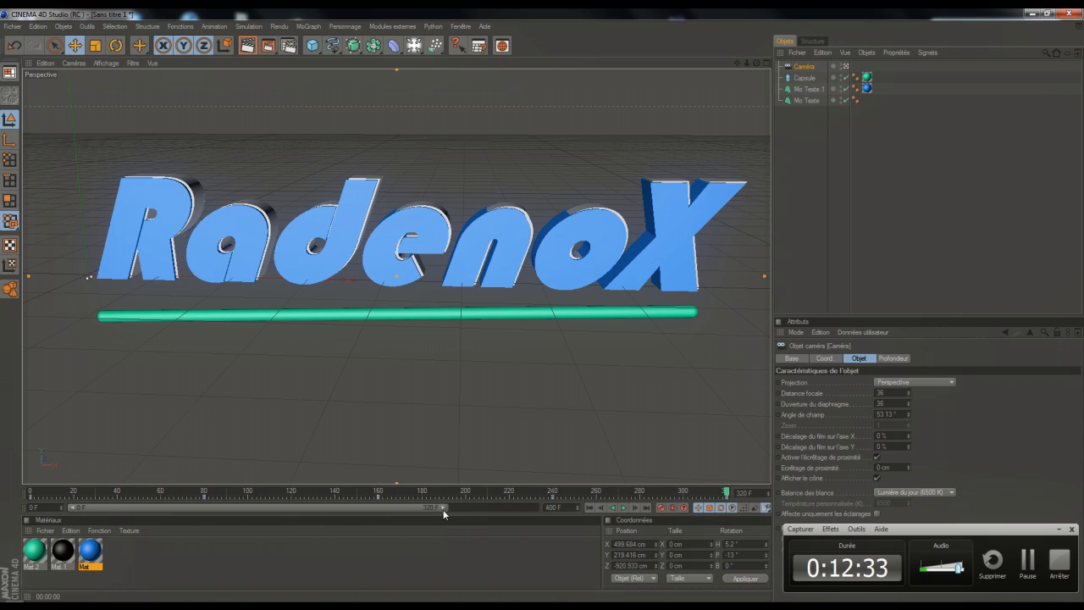
click(800, 233)
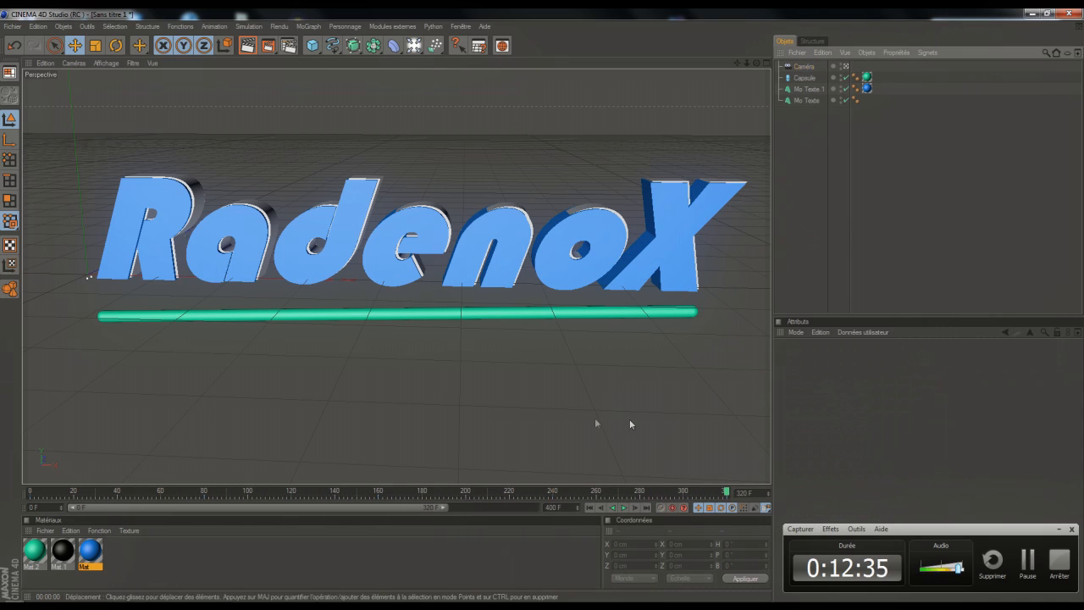
Step: Return to frame 0 and play the camera animation to review its movement around the text
click(30, 495)
click(794, 67)
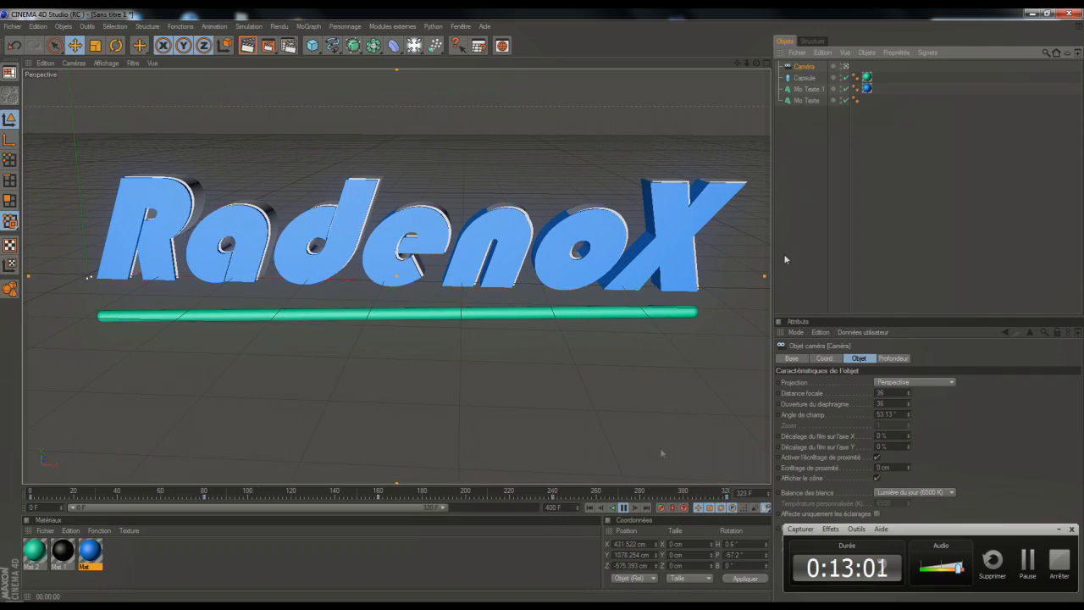
click(305, 606)
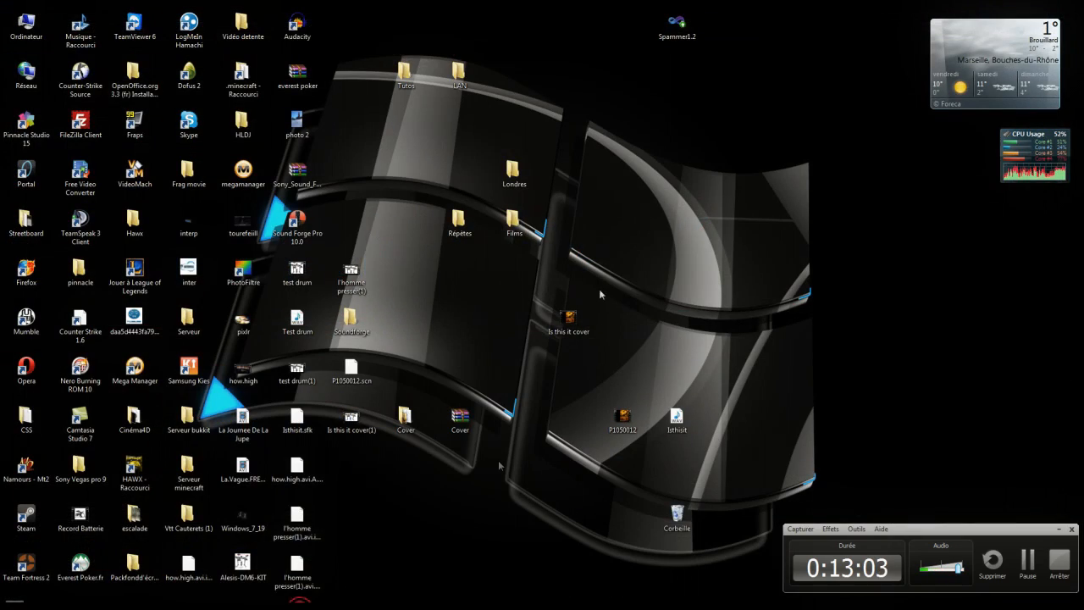
click(304, 606)
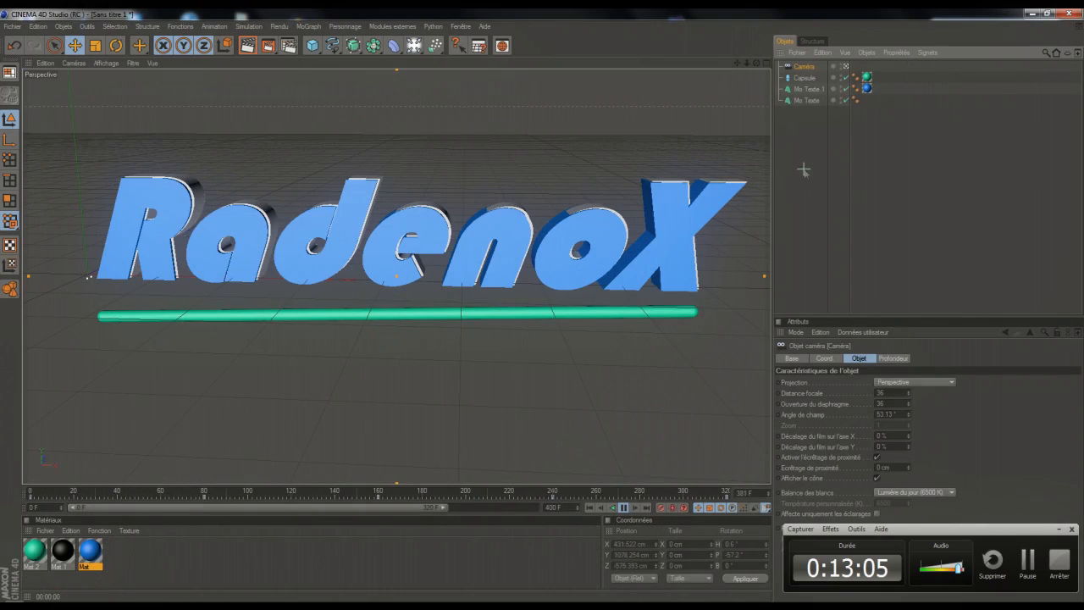
click(801, 173)
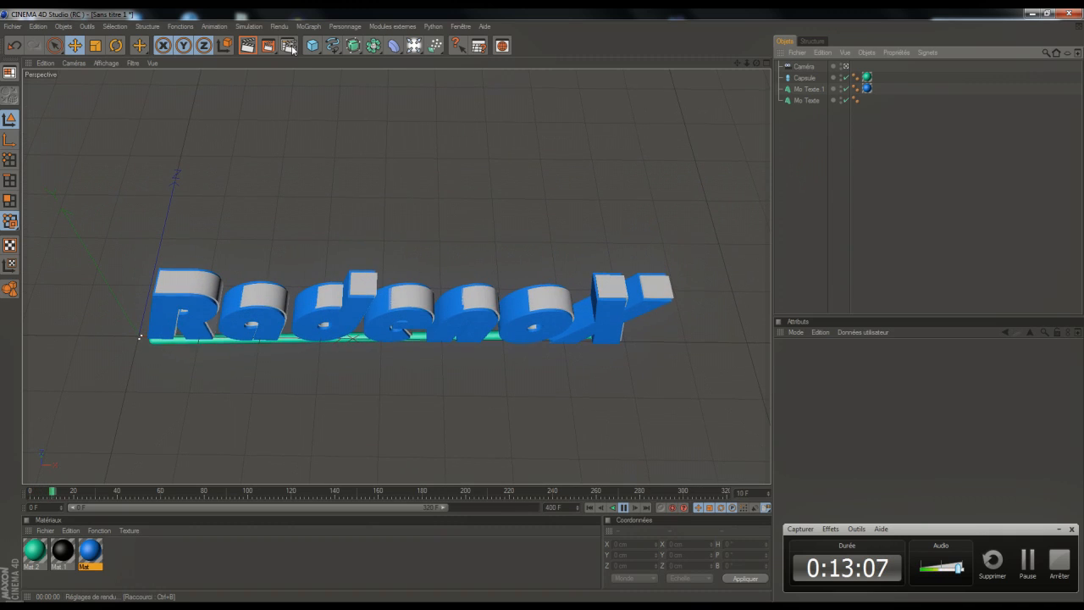
Step: Open the render settings, browse for the output save path and create a folder named tuto on the desktop
click(290, 47)
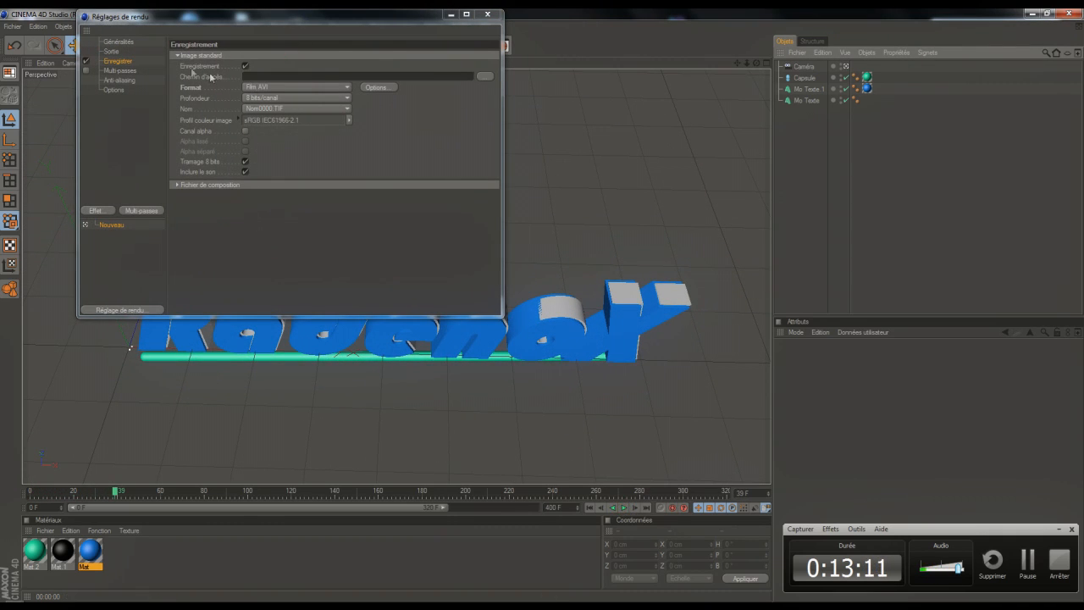
click(376, 77)
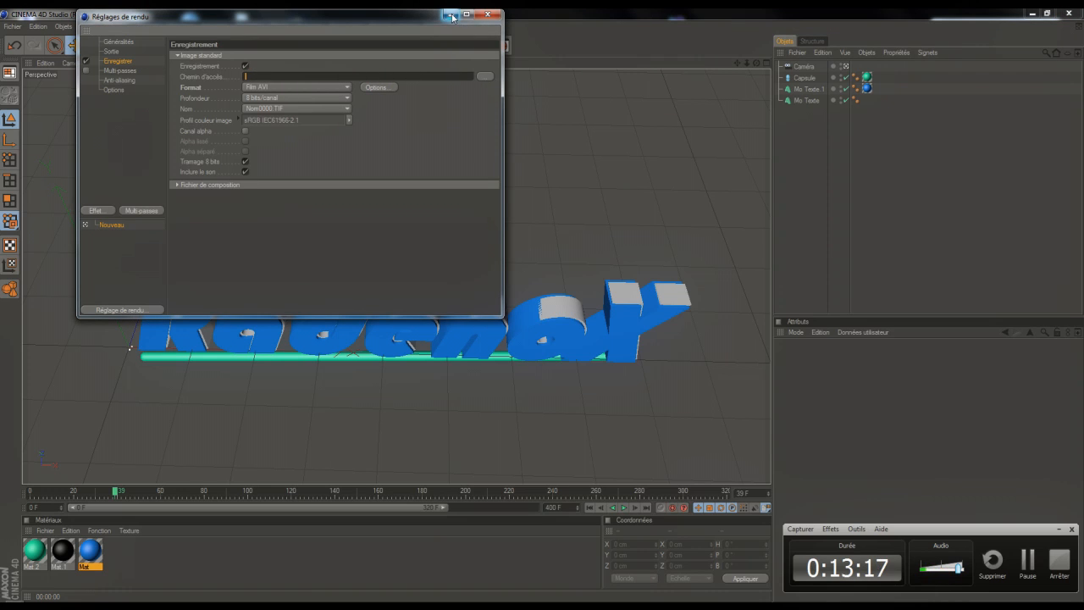
click(485, 76)
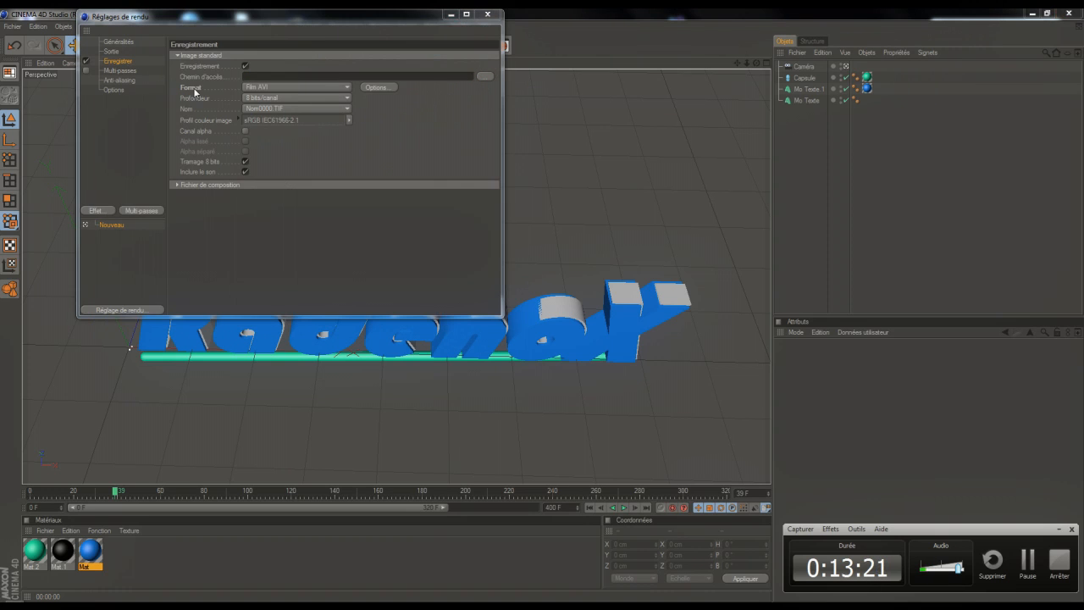
click(121, 103)
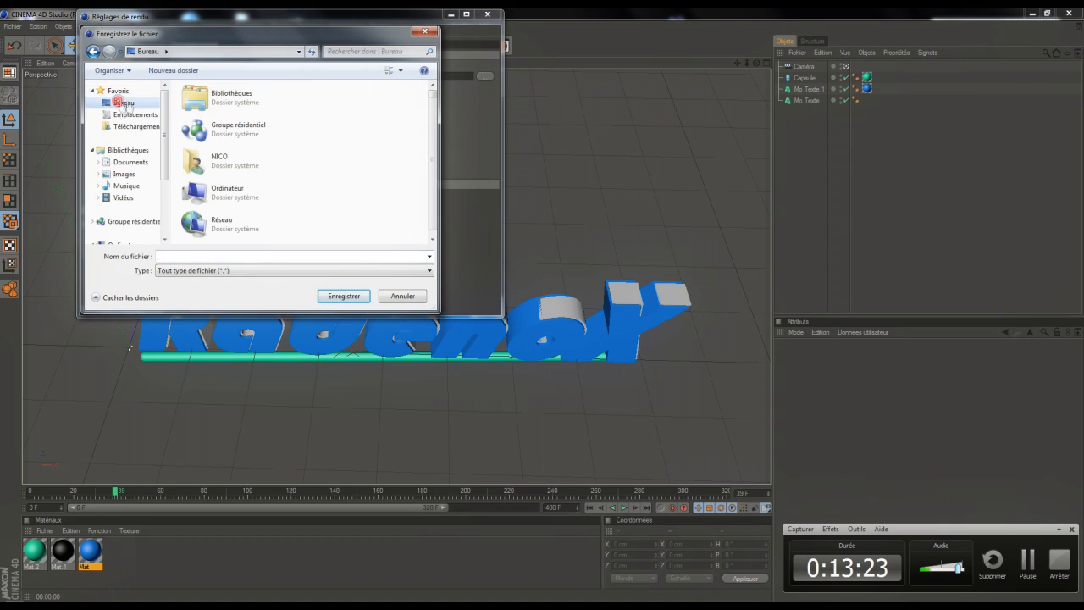
click(384, 140)
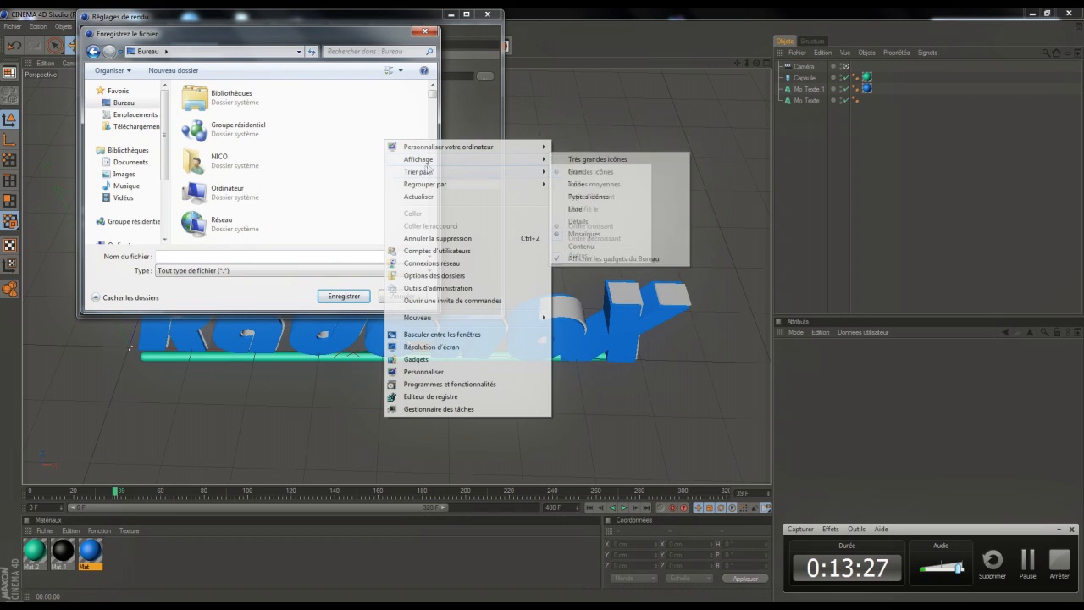
mouse_move(522, 321)
click(590, 321)
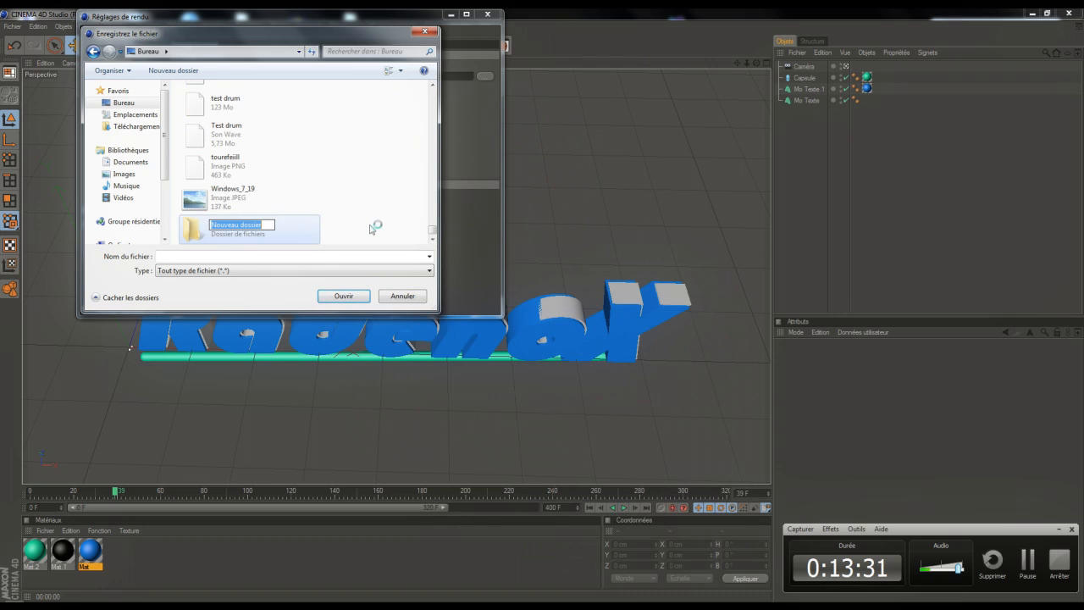
text(tuto)
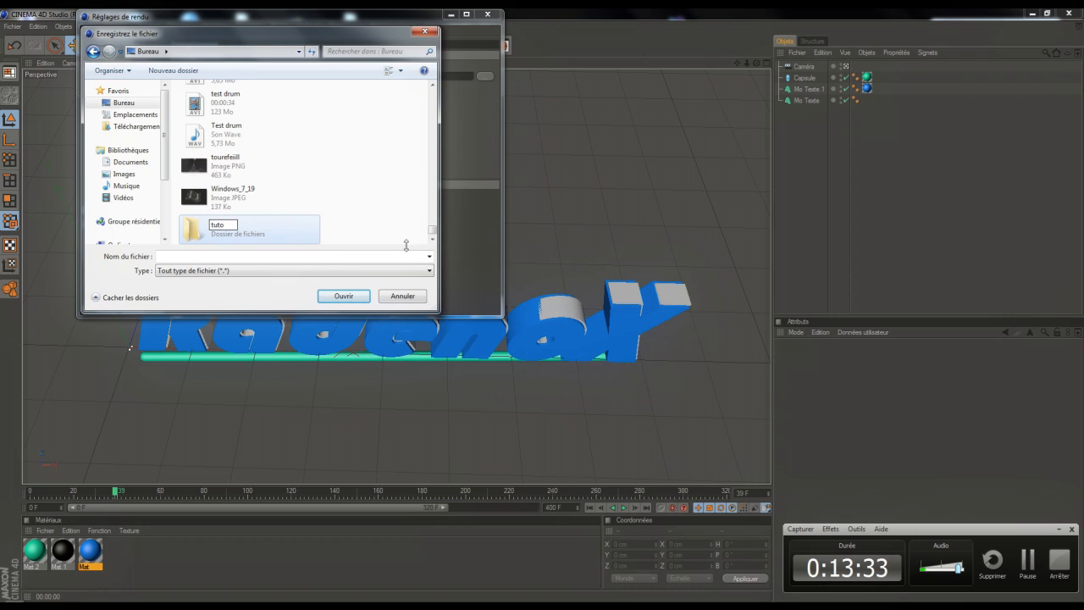
click(309, 253)
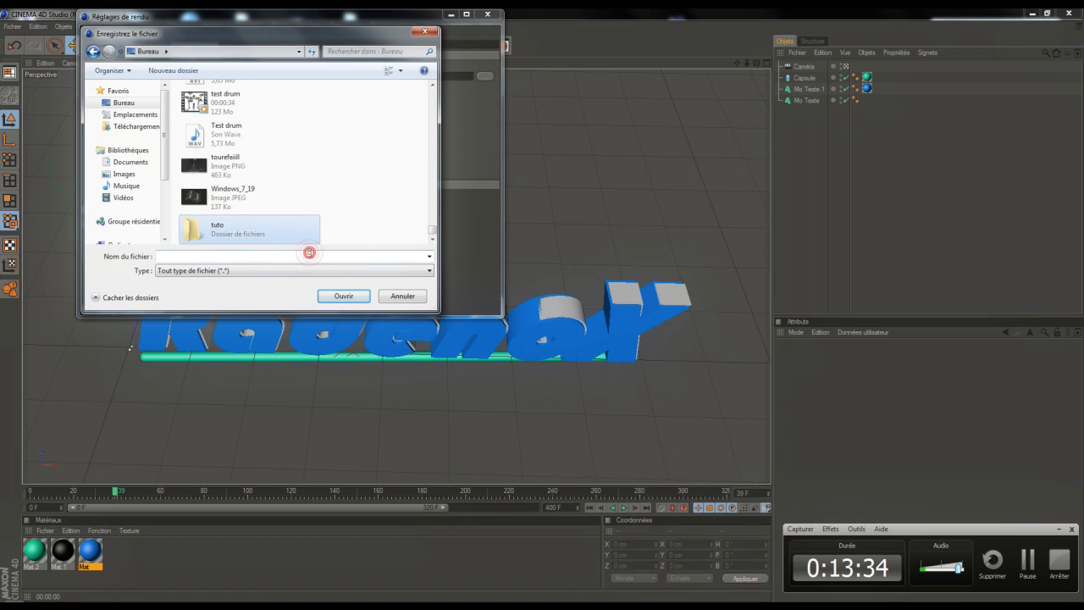
Step: Save the render output under the file name tuto inside the tuto folder, keeping the Film AVI format
click(258, 256)
text(tuto)
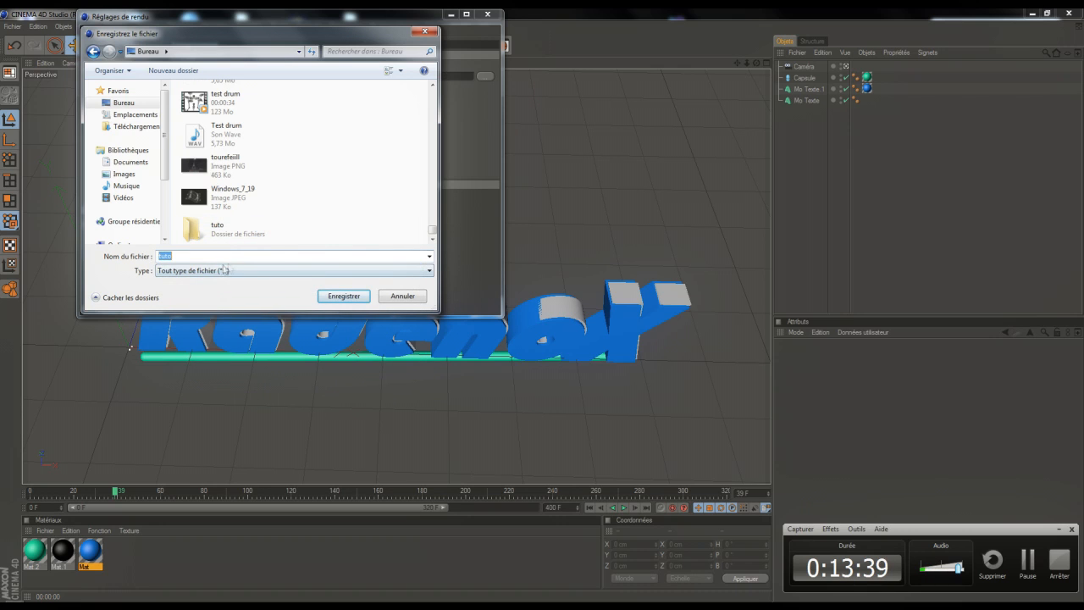
double_click(237, 226)
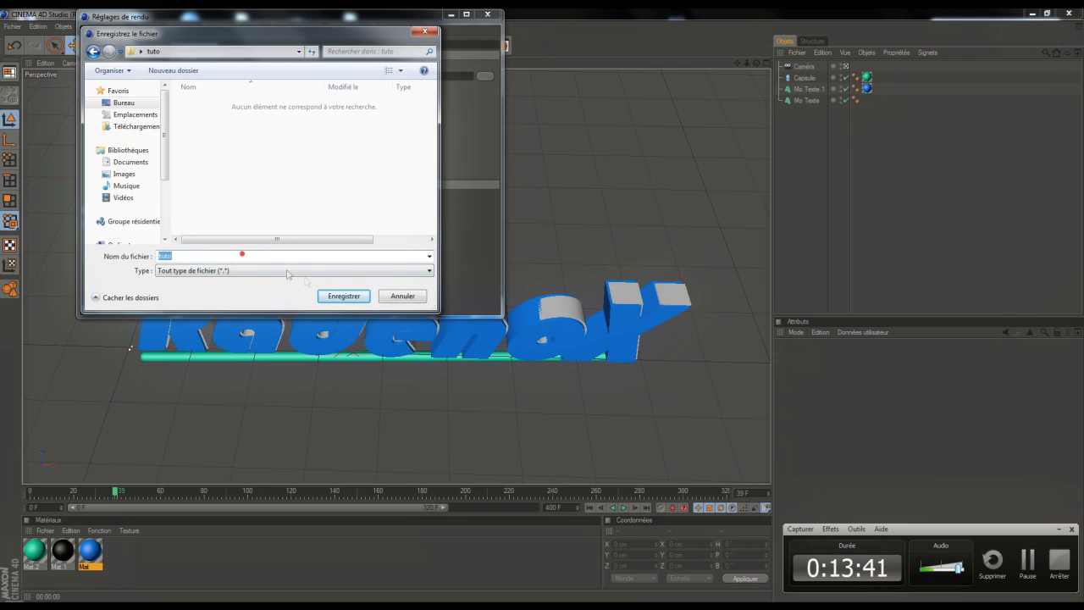
click(344, 296)
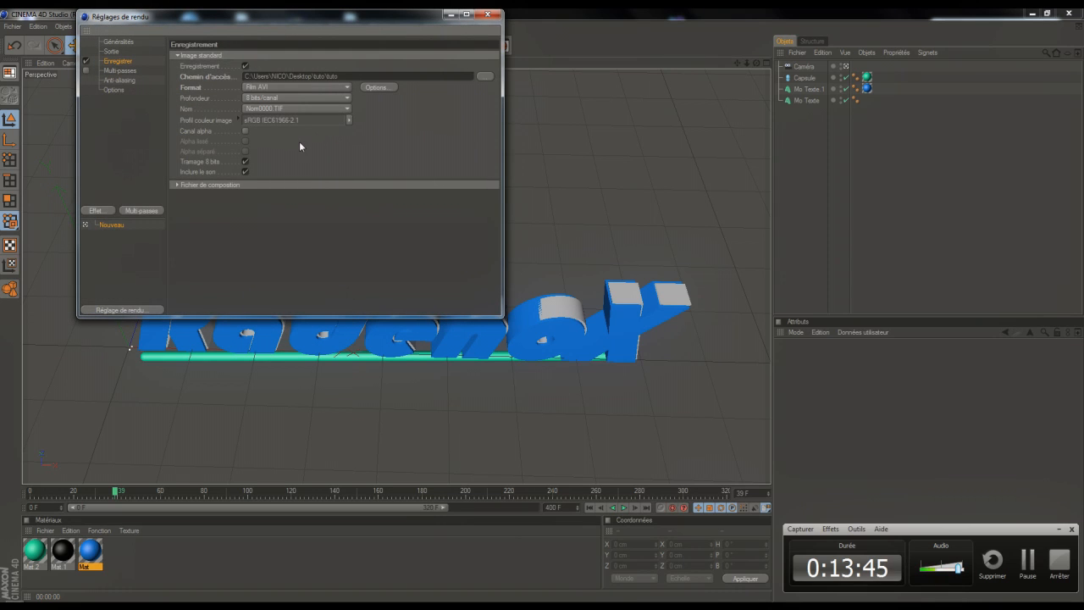
click(268, 87)
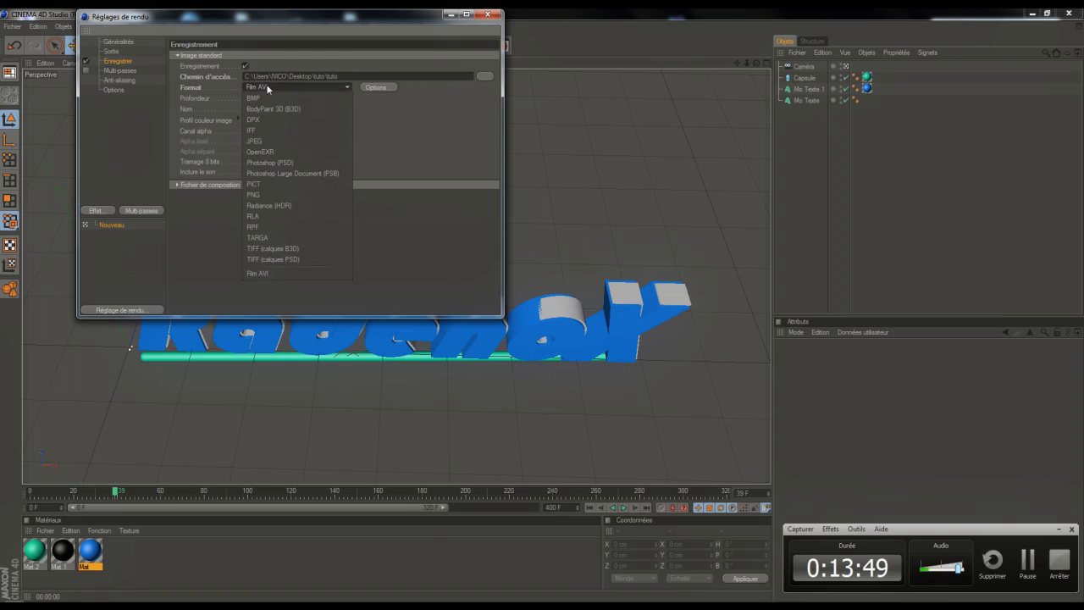
click(268, 89)
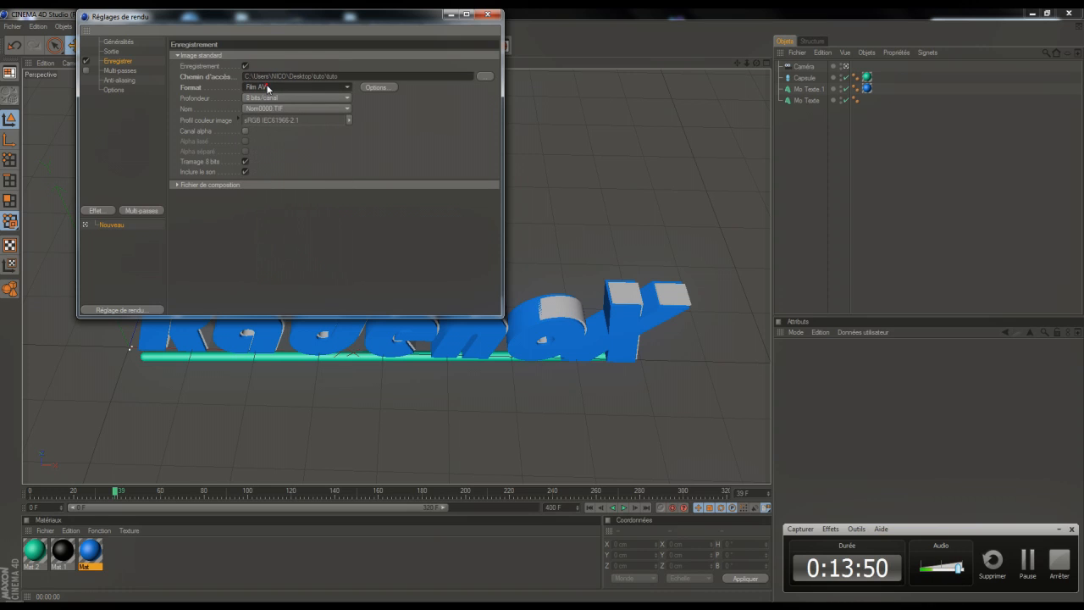
Step: Set the output to HDTV (16:9) with square pixels, rendering all frames (Toutes les images) without field rendering
click(133, 53)
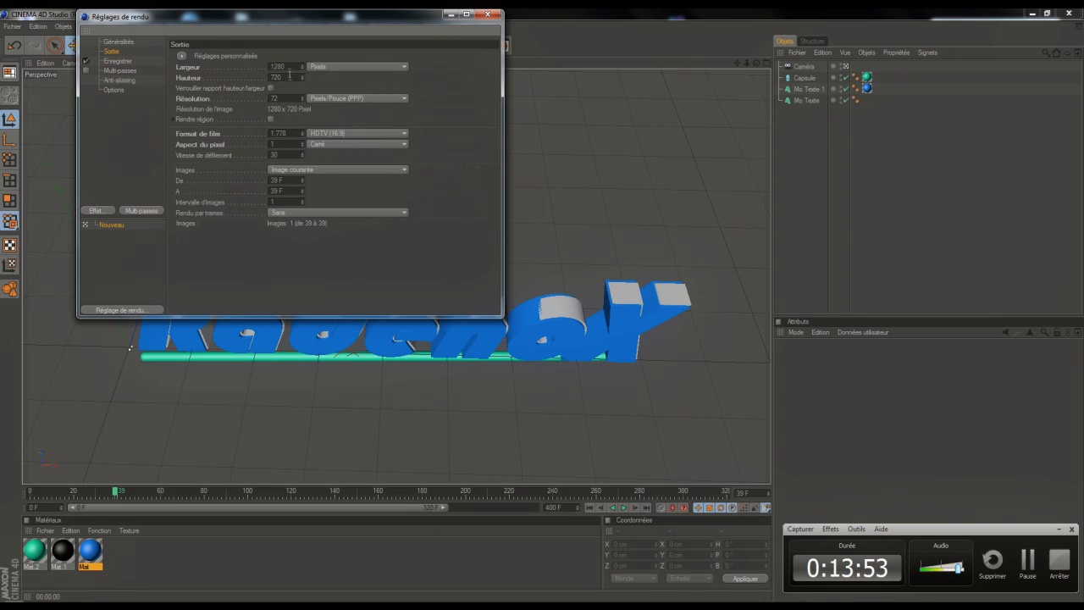
click(364, 134)
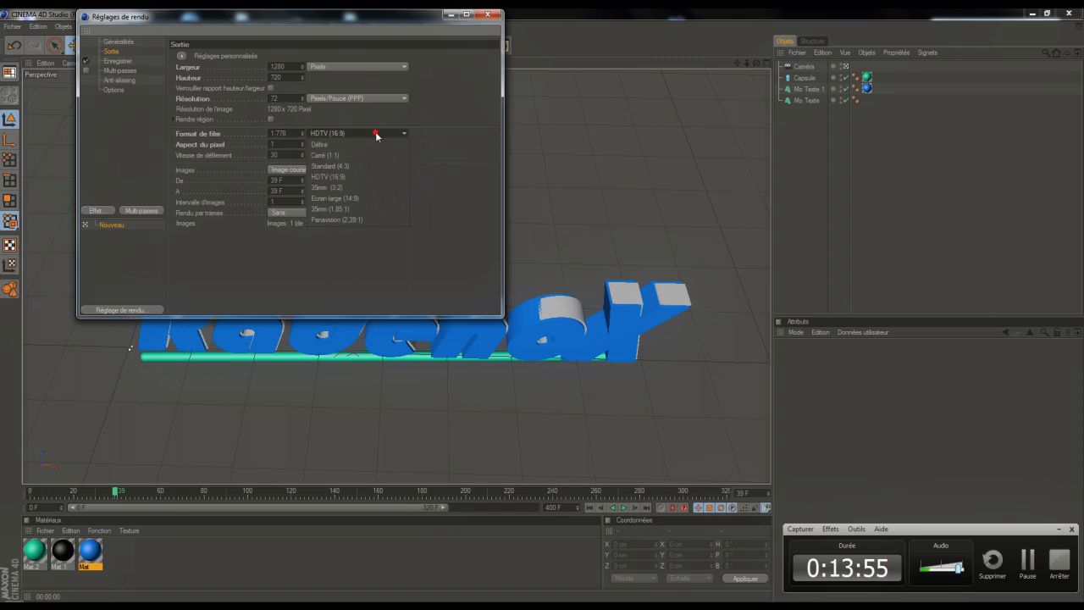
click(376, 177)
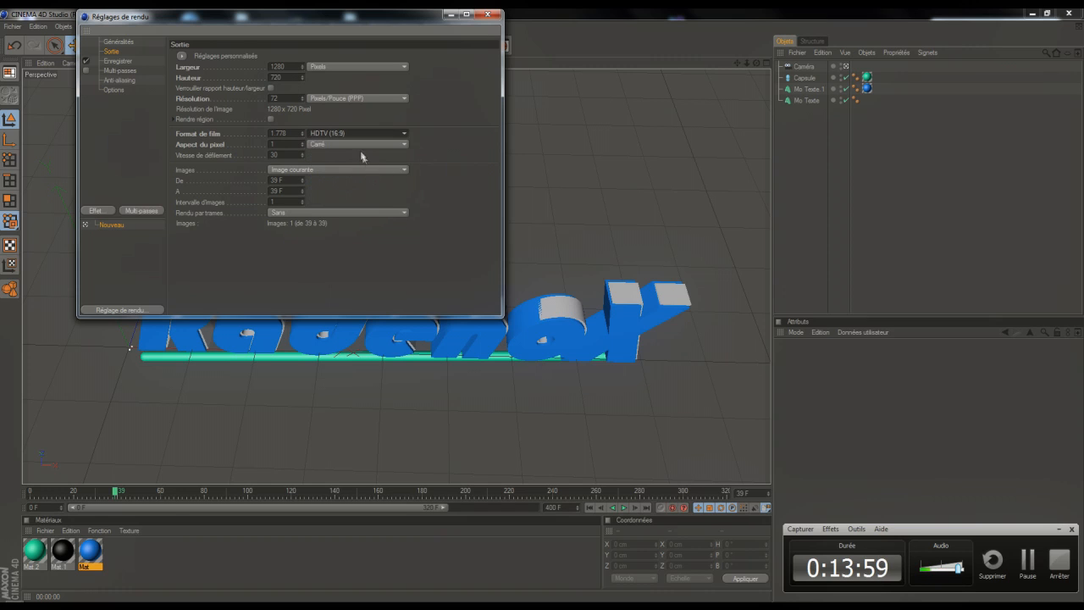
click(360, 145)
click(360, 145)
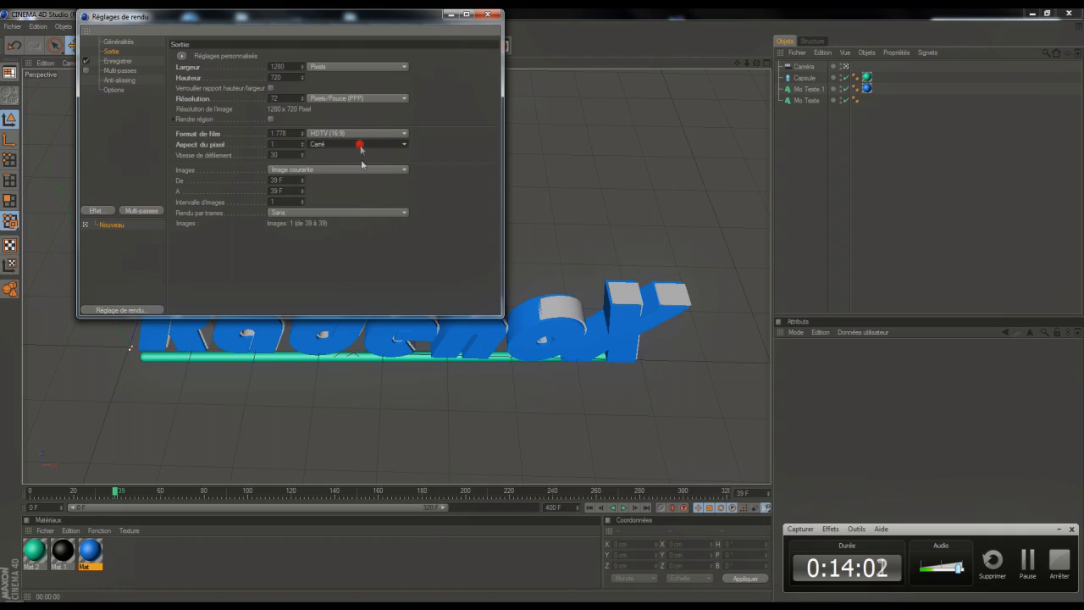
click(360, 169)
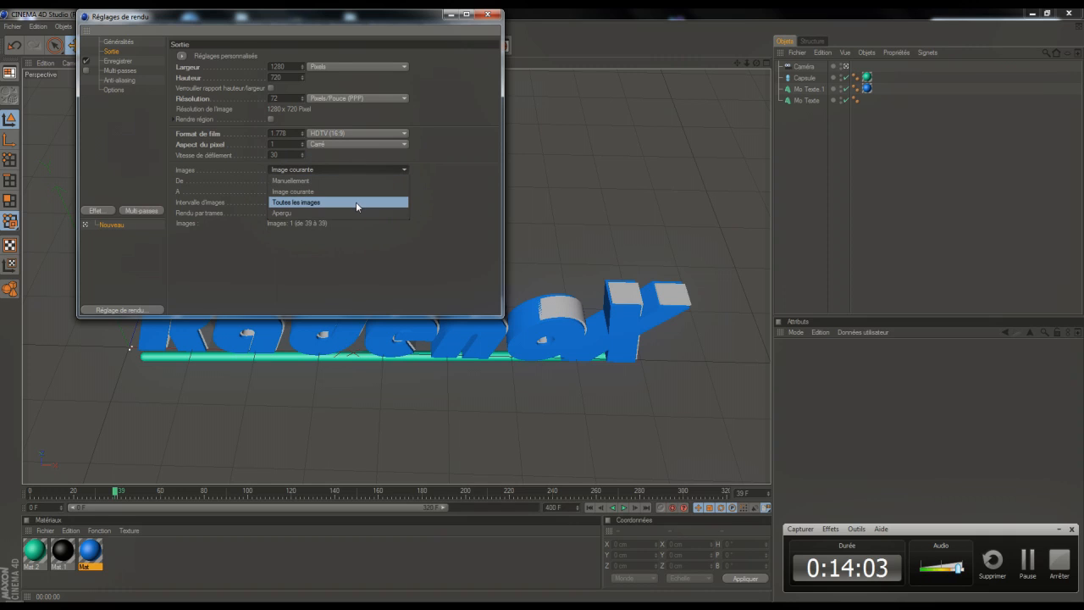
click(356, 203)
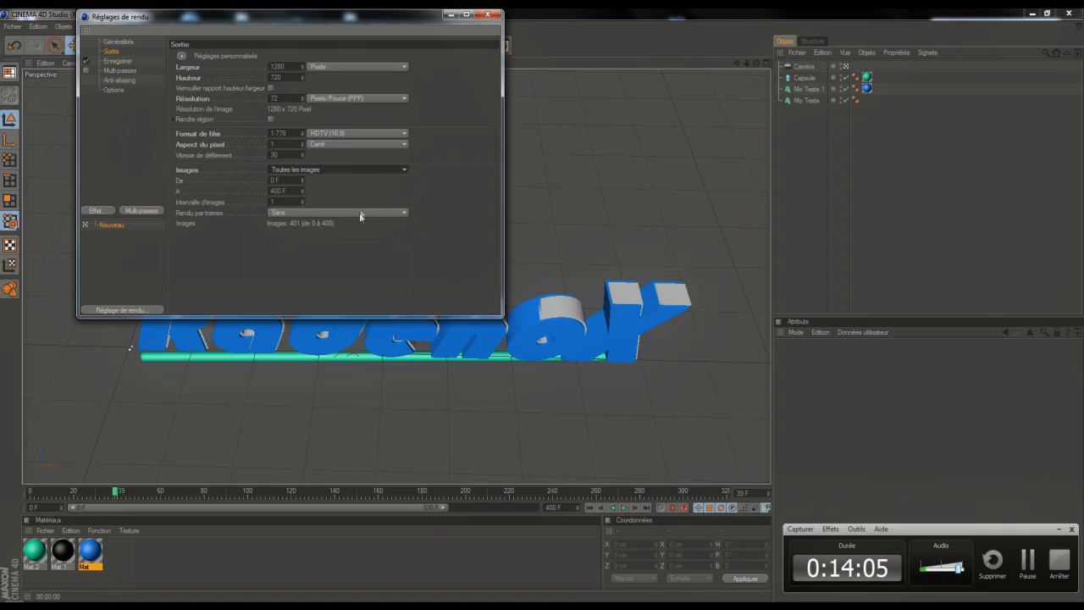
click(360, 212)
click(359, 211)
Step: Review the render settings for options, anti-aliasing, multi-pass, saving, output and general rendering
click(118, 89)
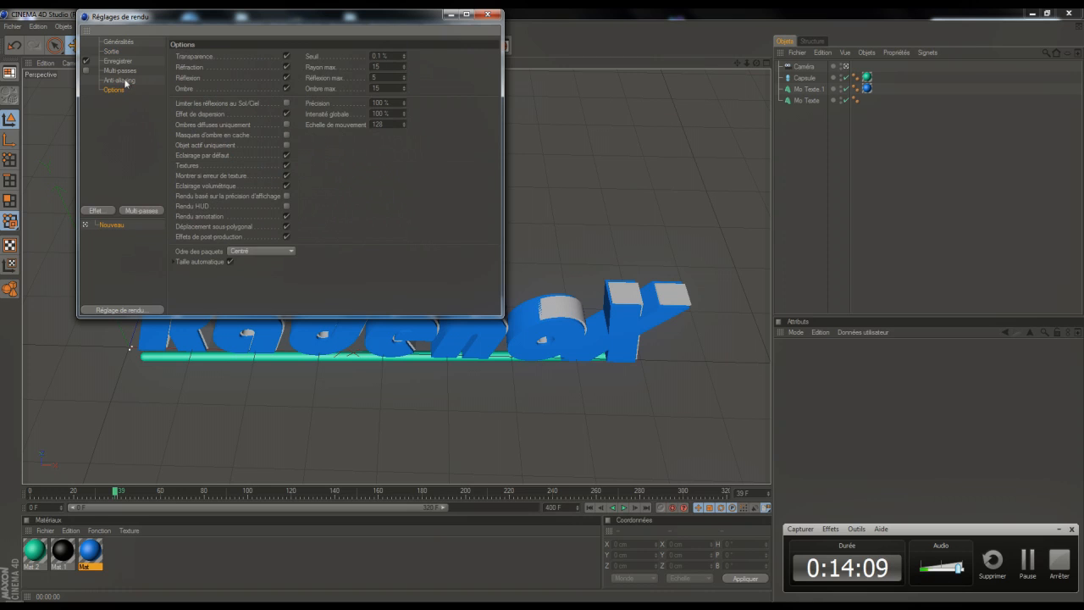
click(123, 80)
click(128, 70)
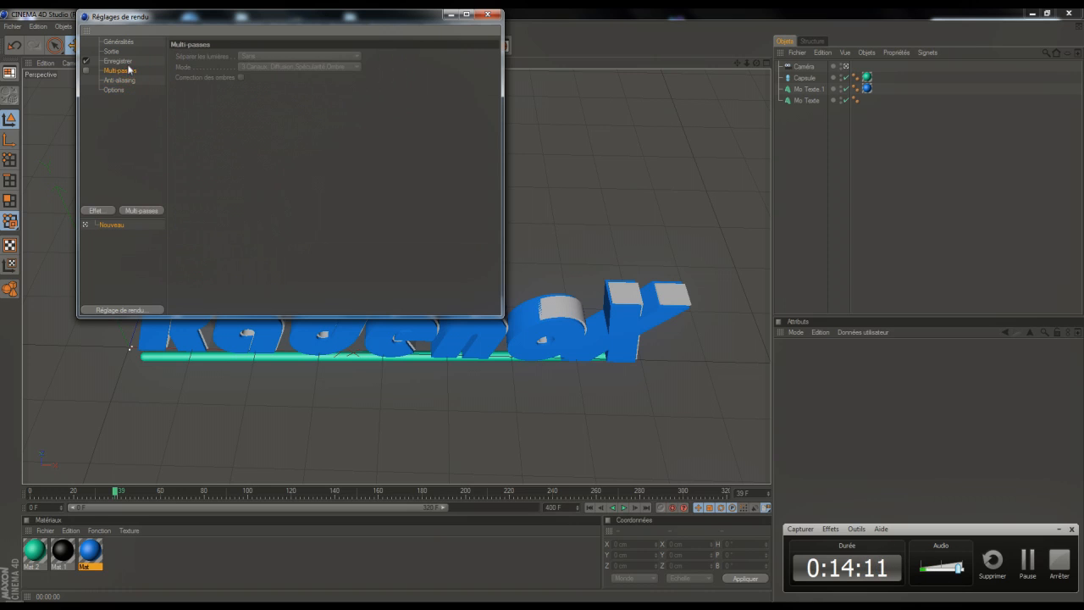
click(126, 62)
click(124, 53)
click(127, 61)
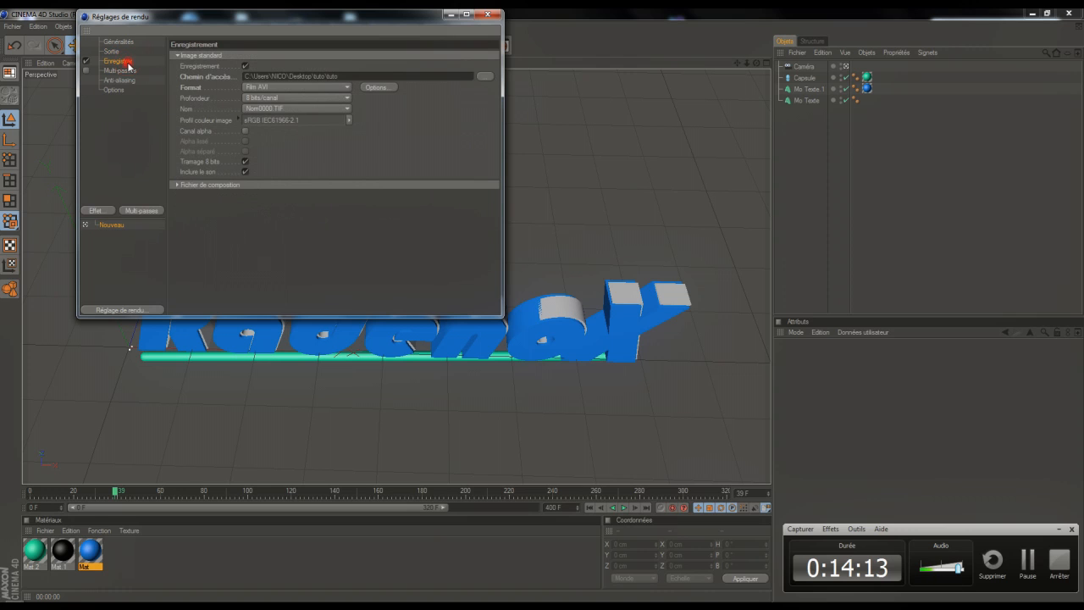
click(125, 52)
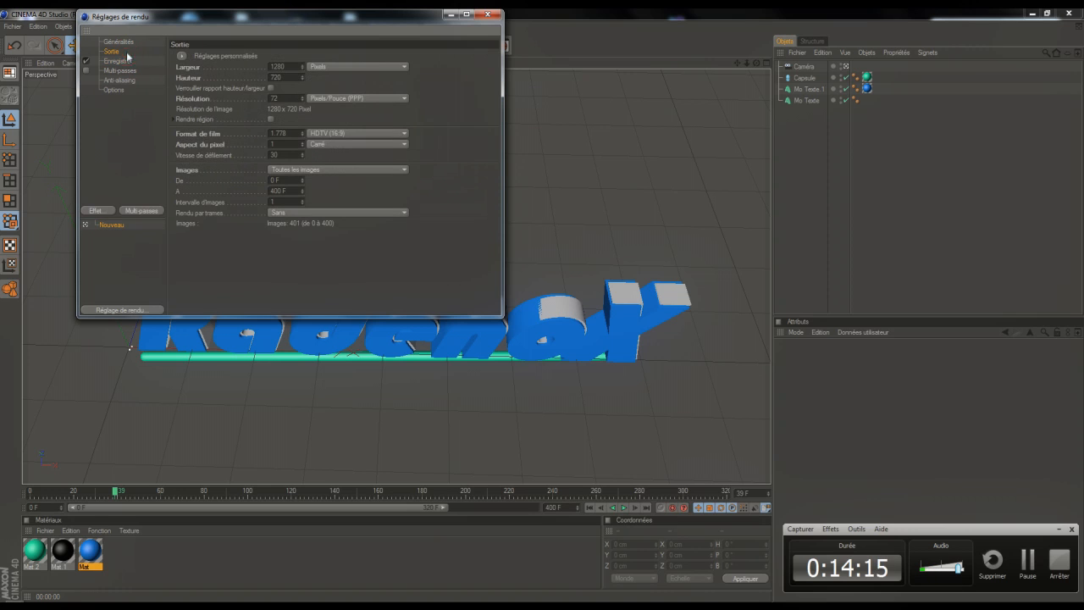
click(129, 42)
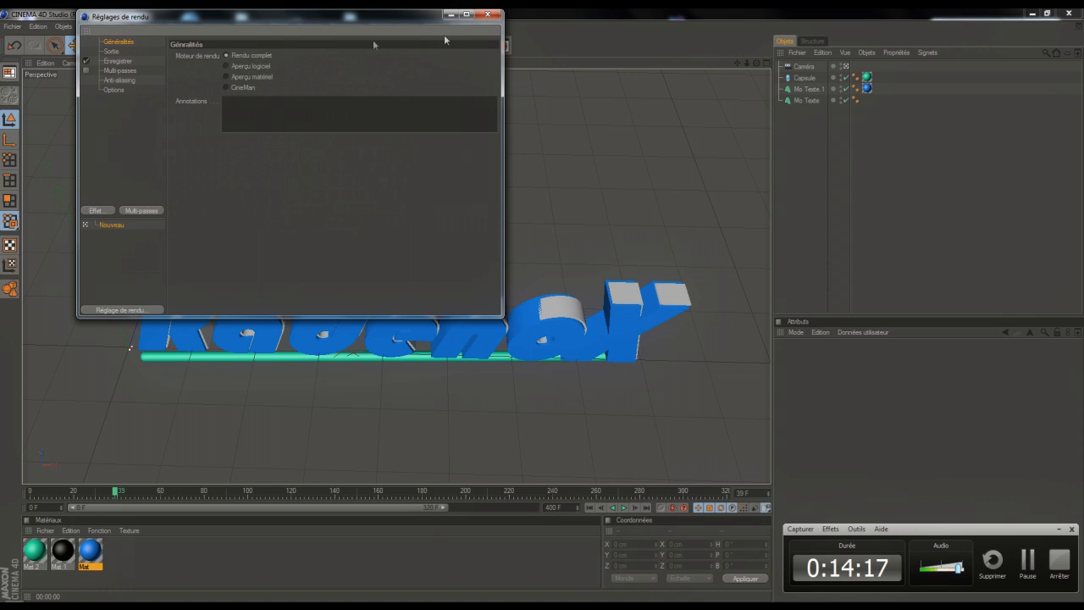
Step: Close the render settings and render the animation to the picture viewer
click(487, 14)
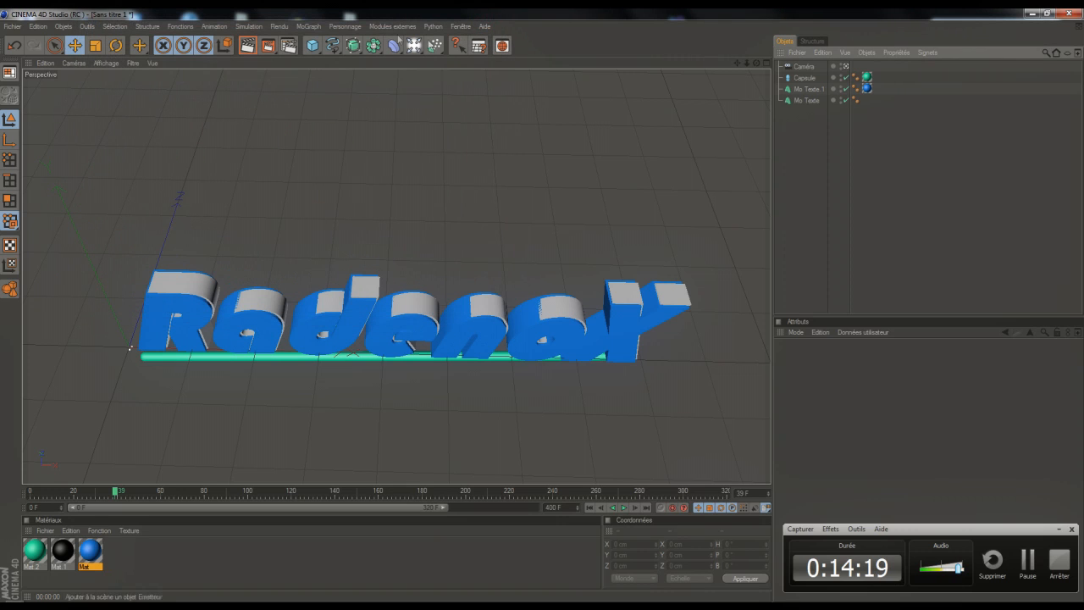
click(268, 46)
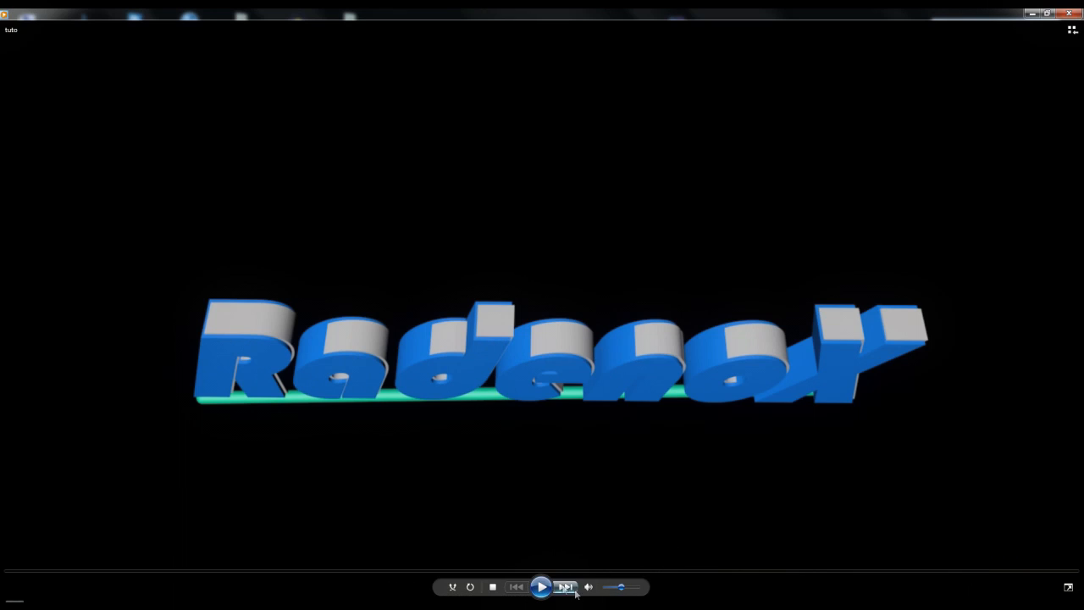
Step: Play the rendered tuto video in the media player to check the camera animation, and close the player
click(546, 586)
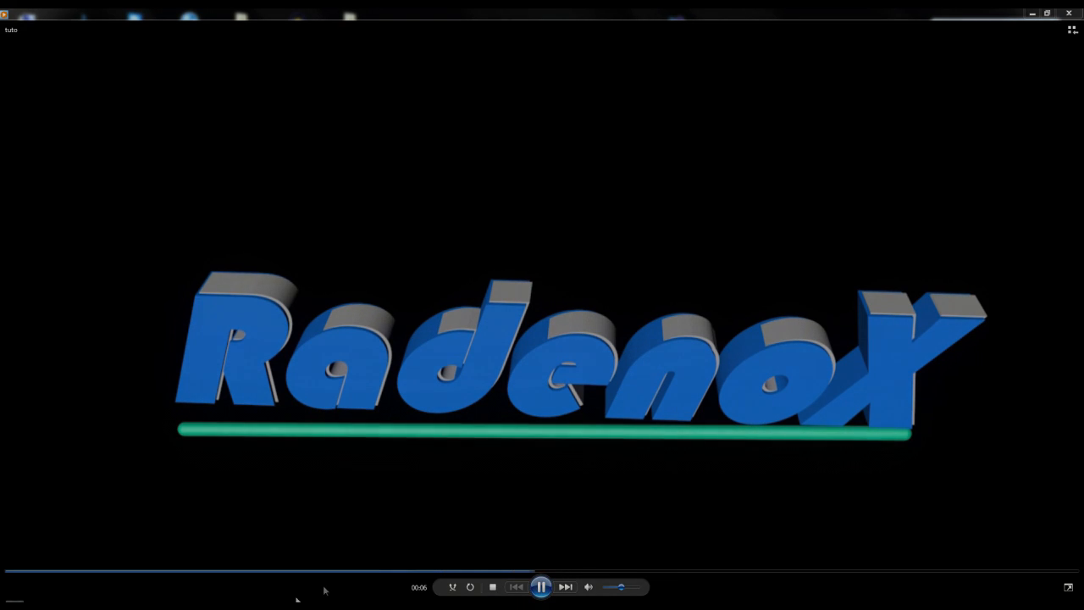
mouse_move(280, 605)
click(278, 566)
mouse_move(305, 606)
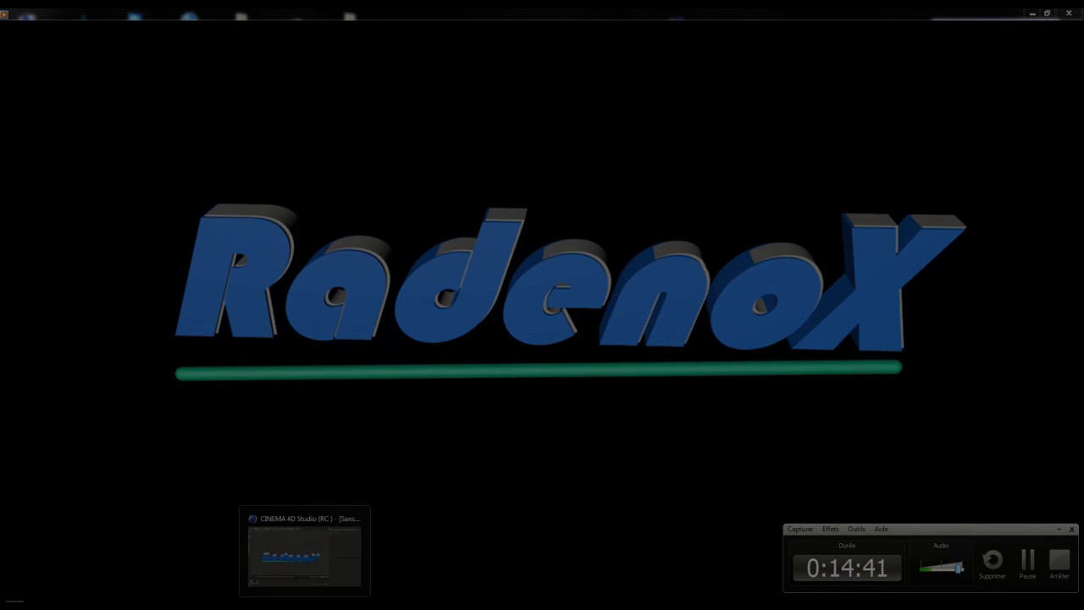
click(1071, 14)
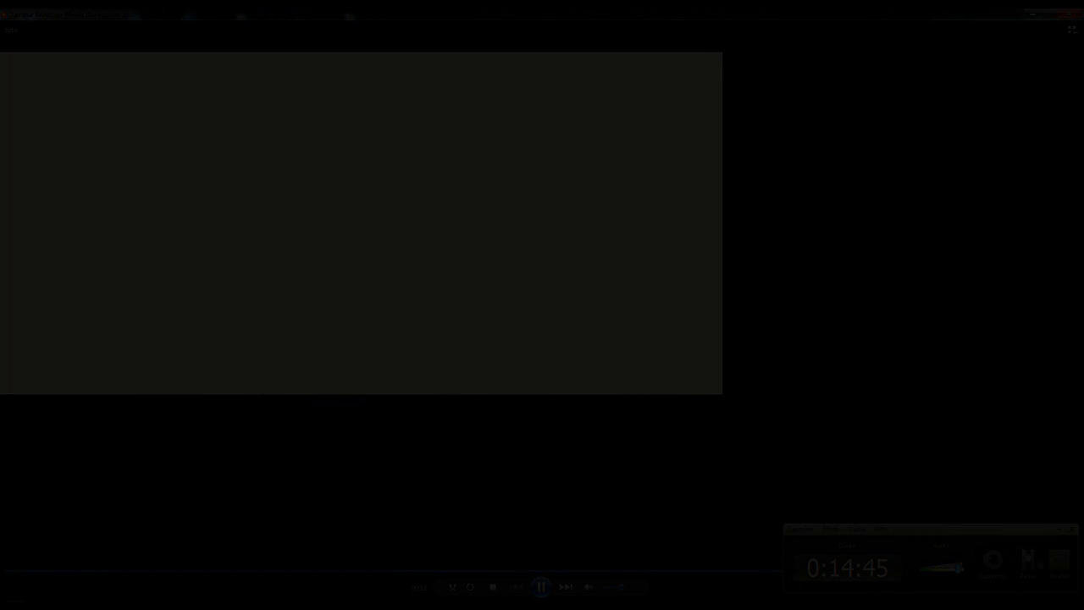